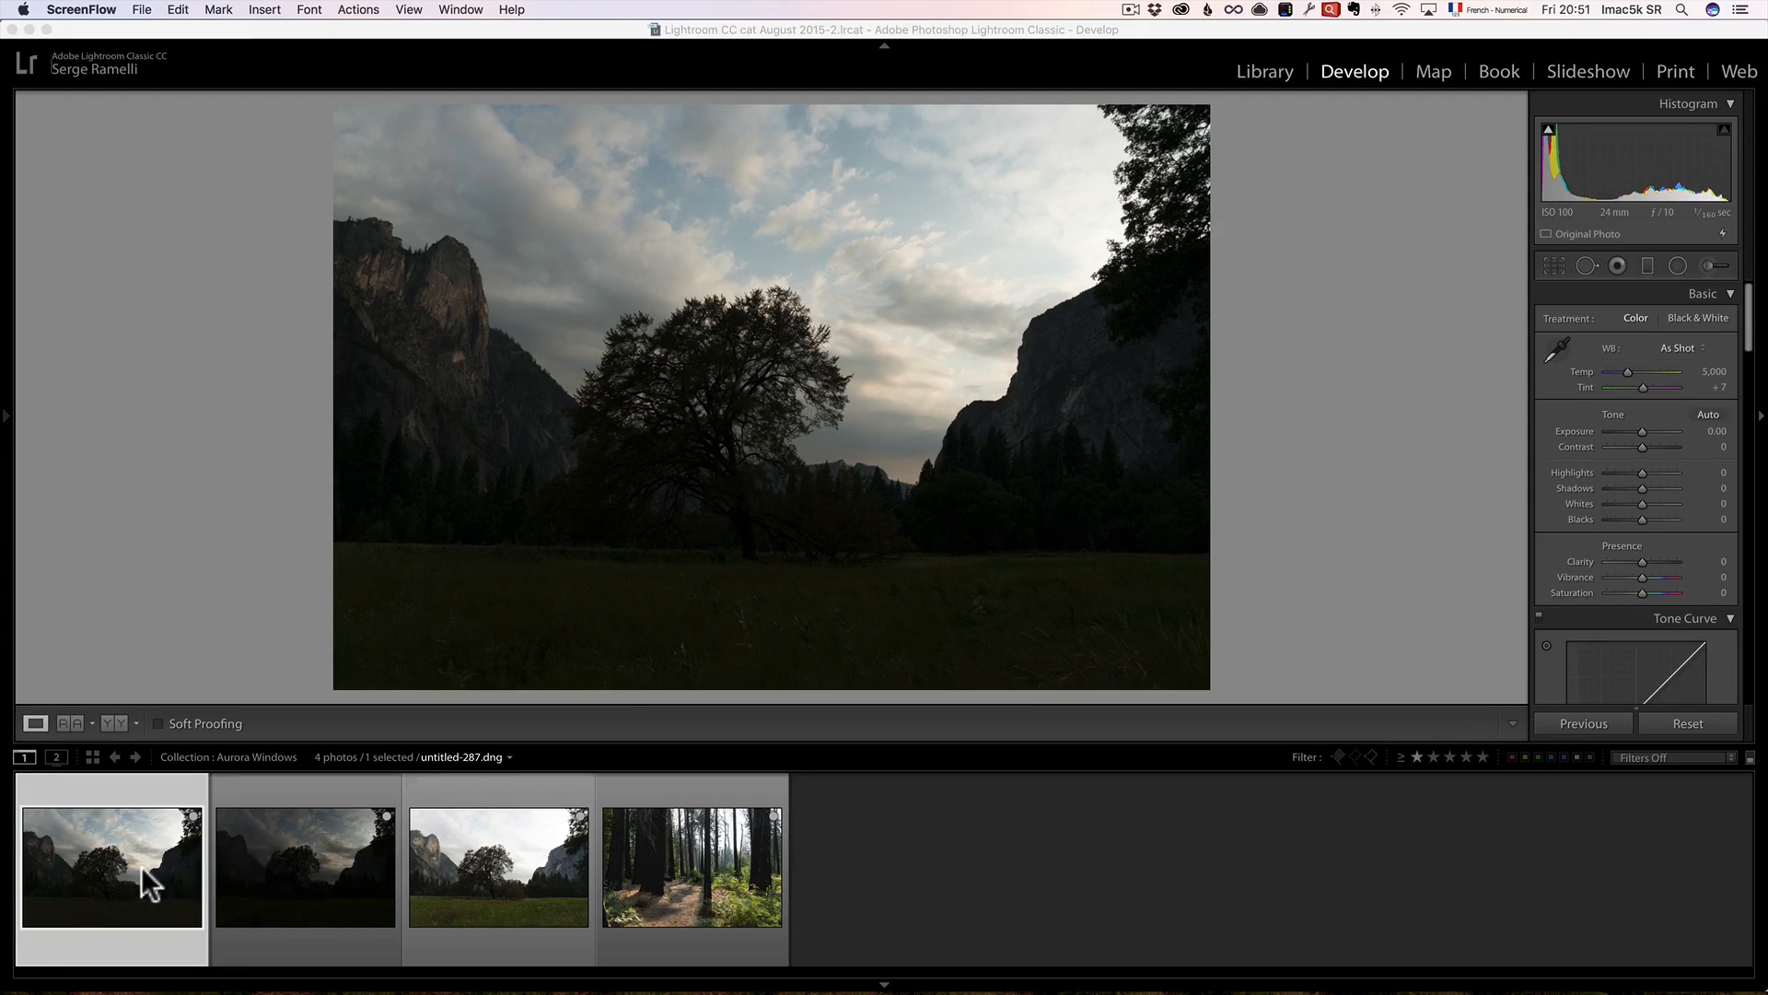
# Open the three bracketed tree exposures as original images in Aurora HDR 2018 and create the HDR image with alignment
pyautogui.click(295, 859)
pyautogui.click(447, 856)
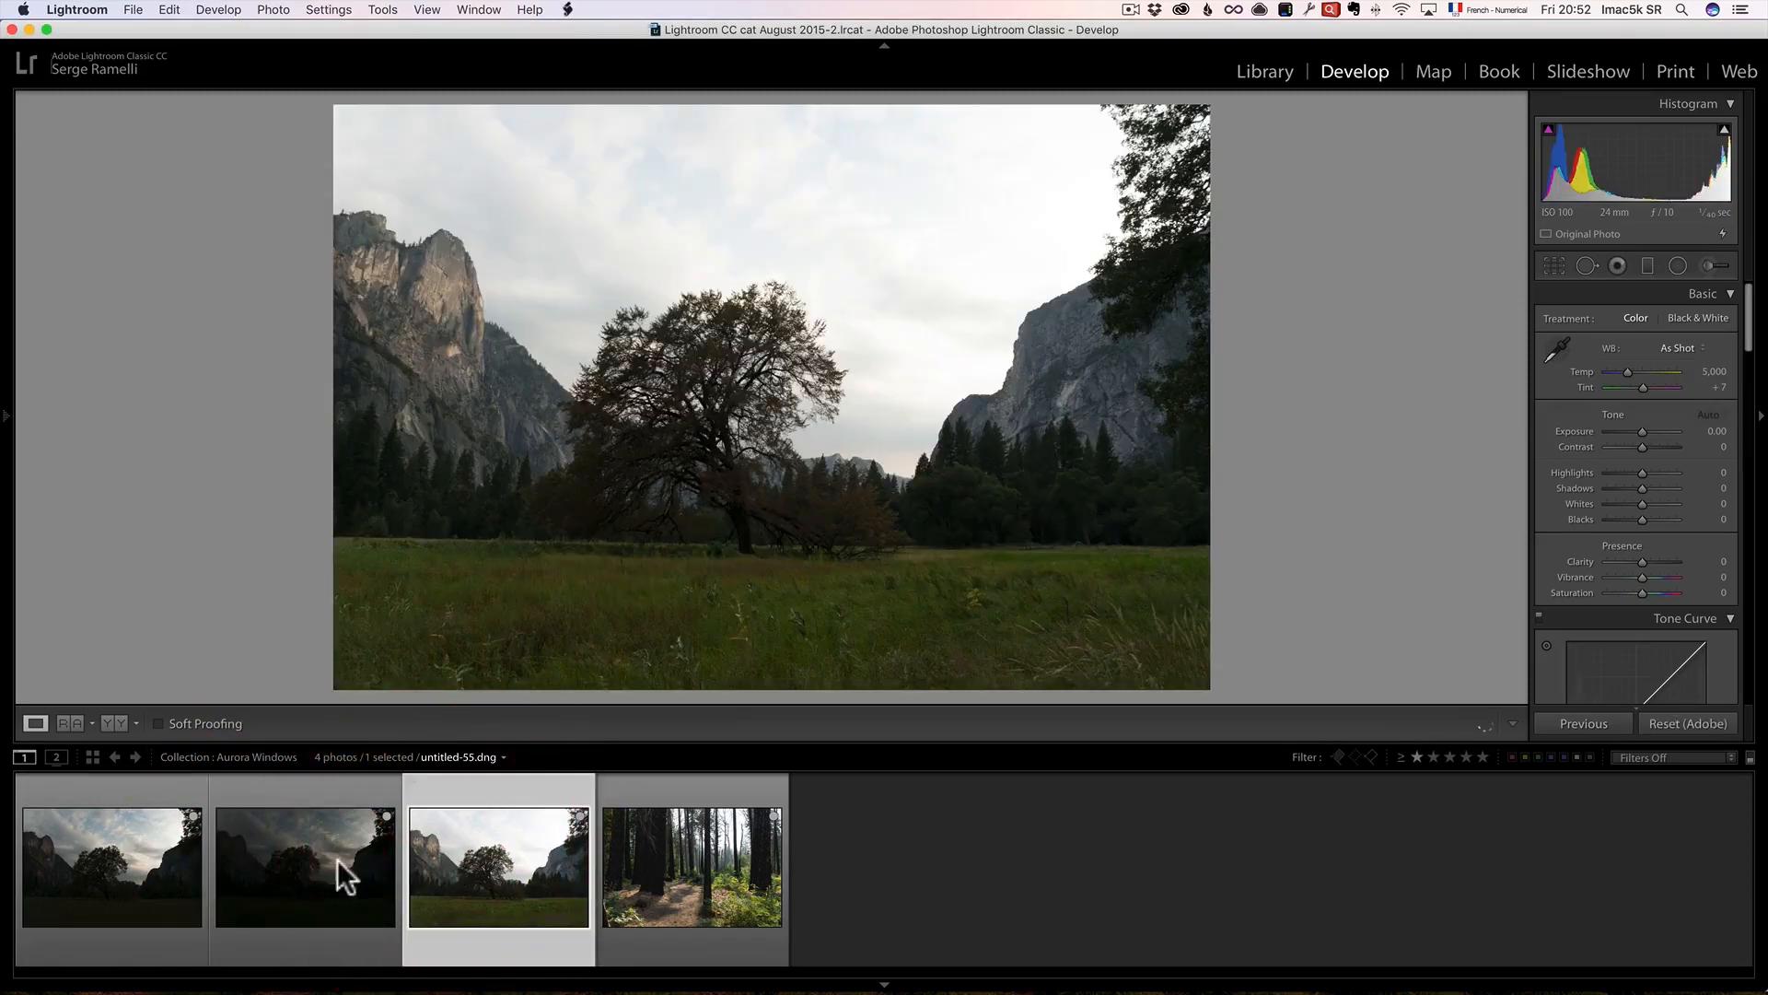
pyautogui.keyDown('super'); pyautogui.click(142, 860); pyautogui.keyUp('super')
pyautogui.rightClick(144, 859)
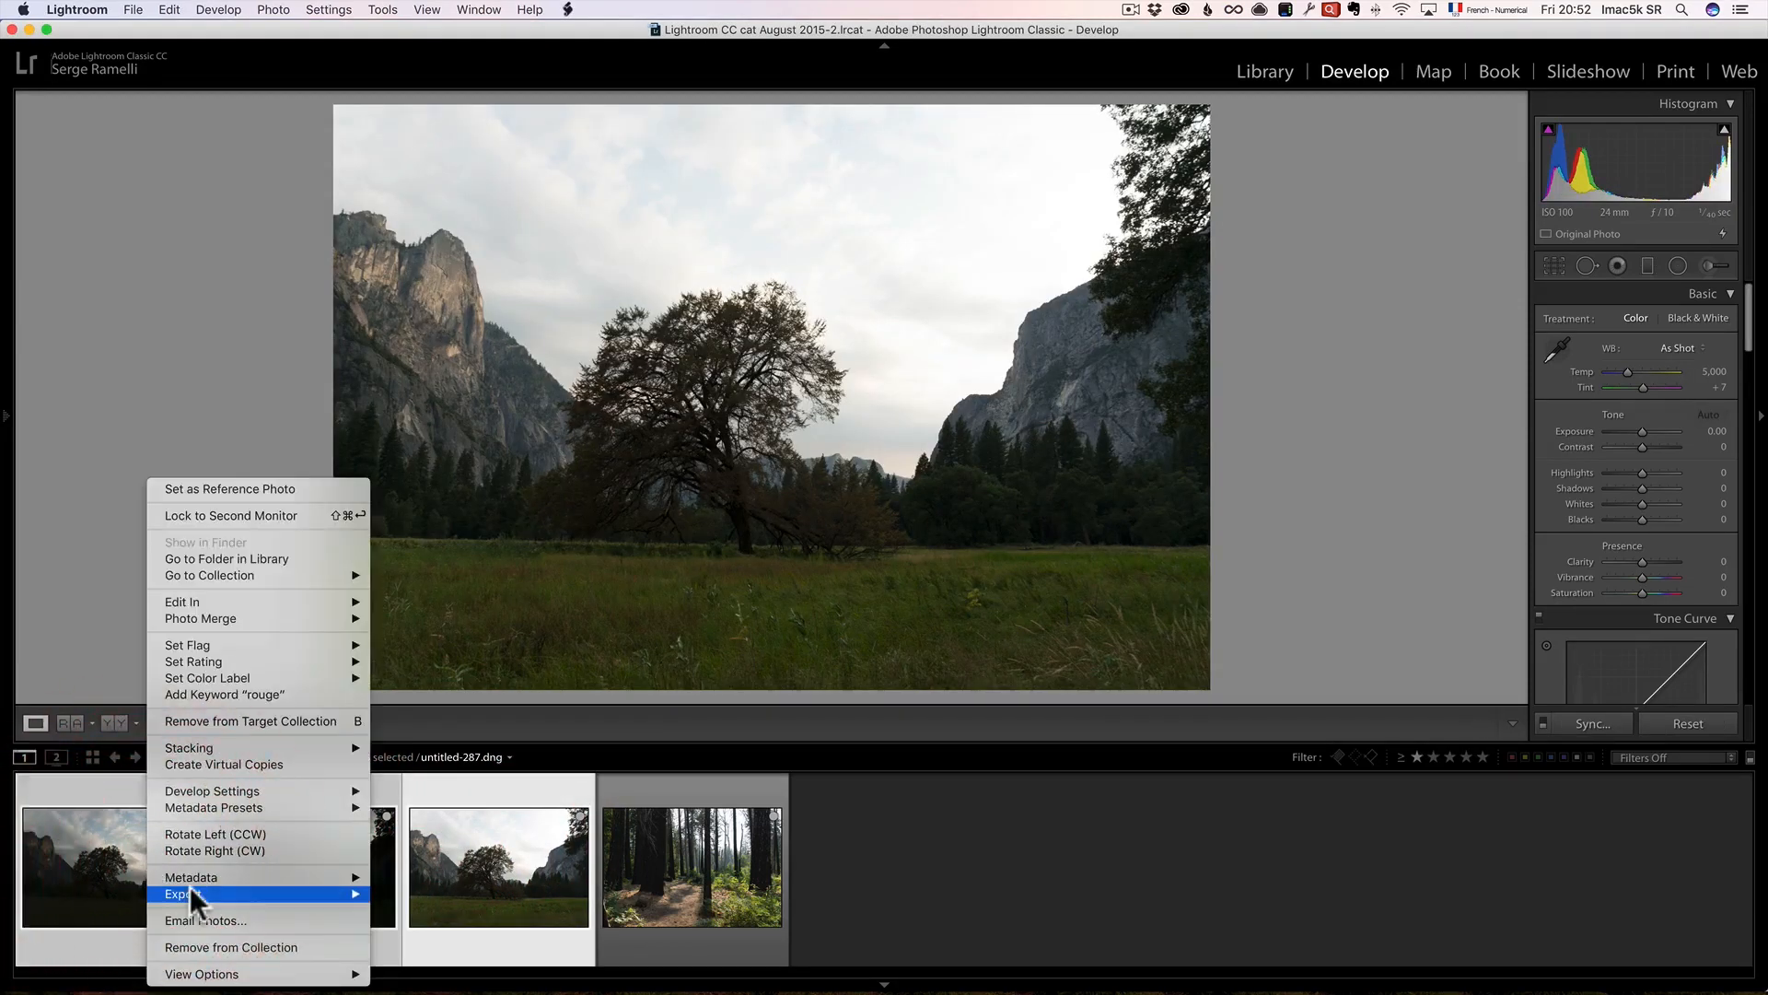
pyautogui.moveTo(186, 893)
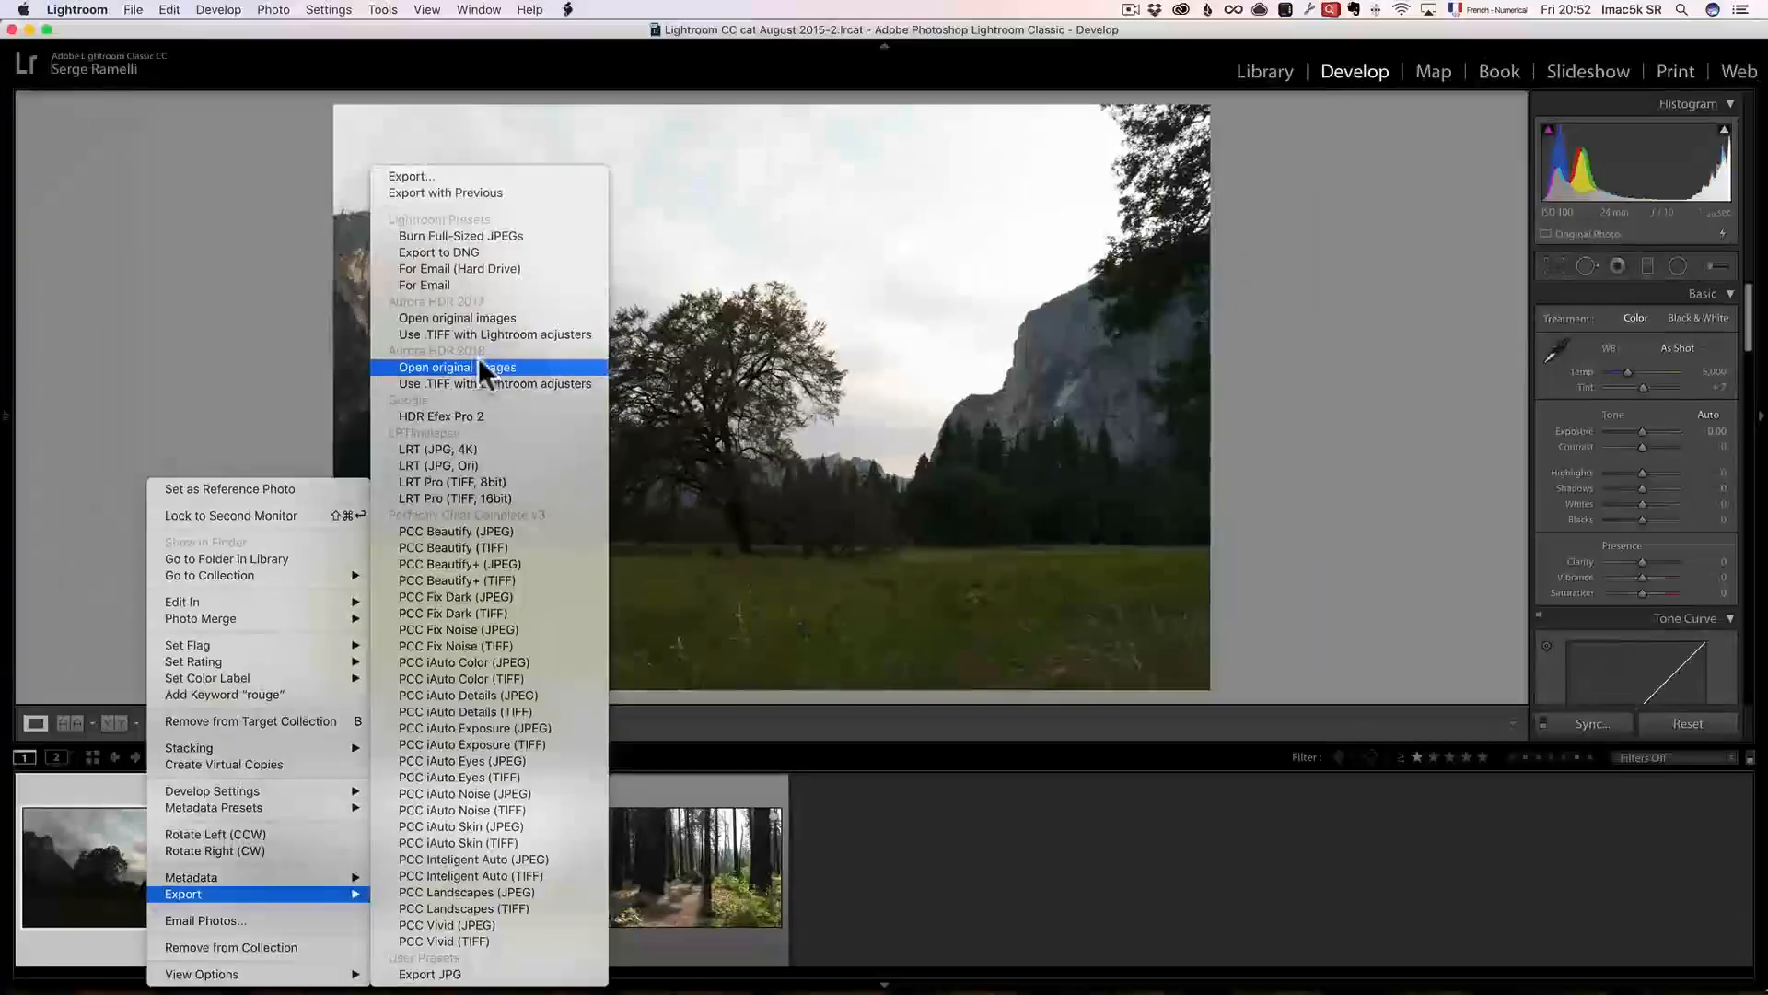
pyautogui.click(499, 365)
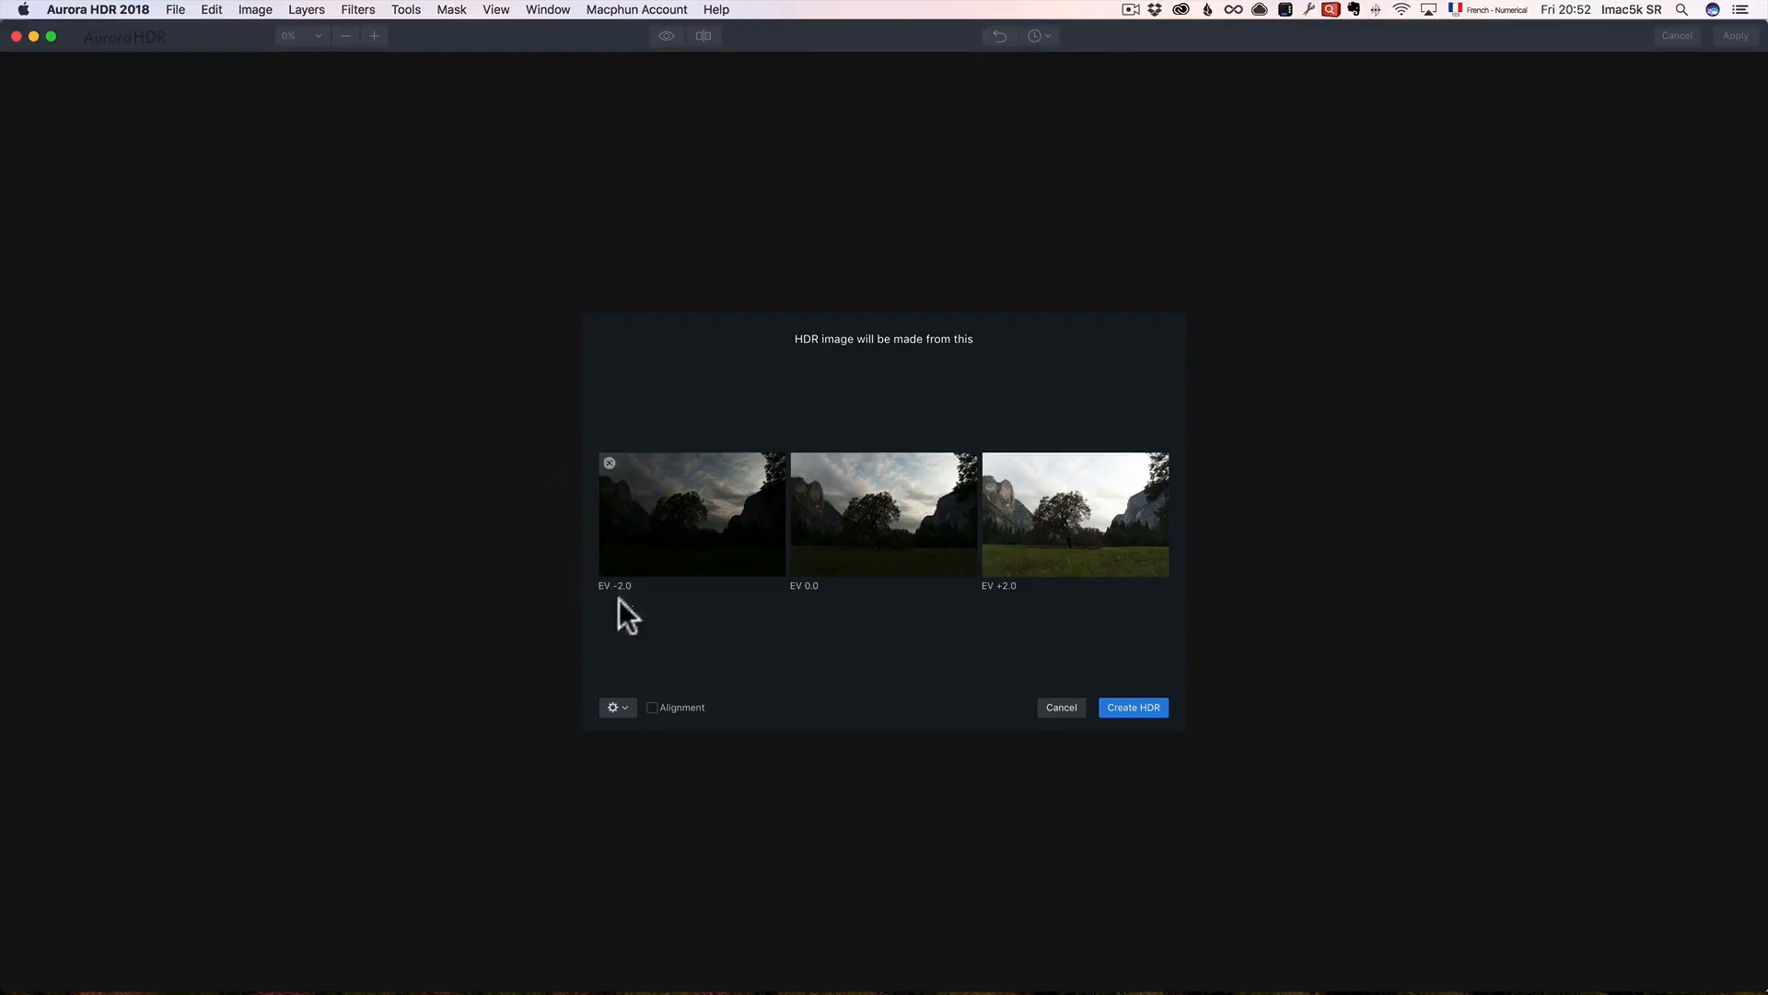
pyautogui.click(685, 708)
pyautogui.click(1166, 707)
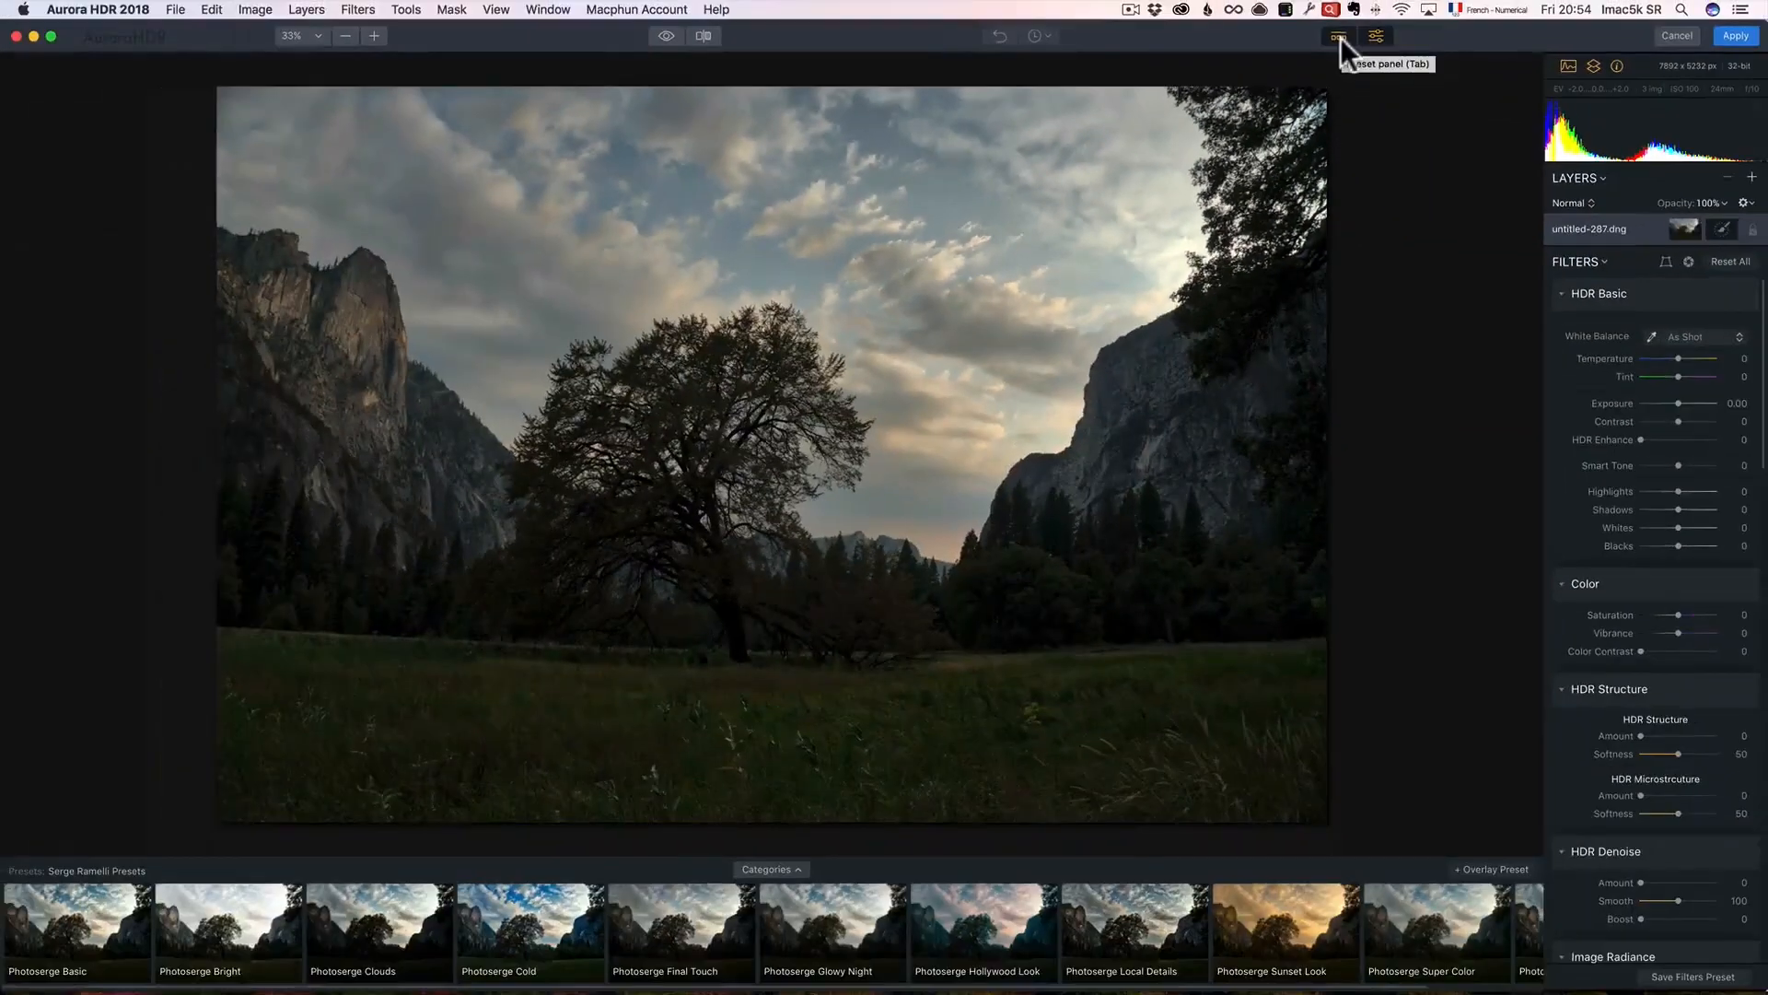
# Hide the presets panel and the side panel in turn, bringing each one back
pyautogui.click(1337, 37)
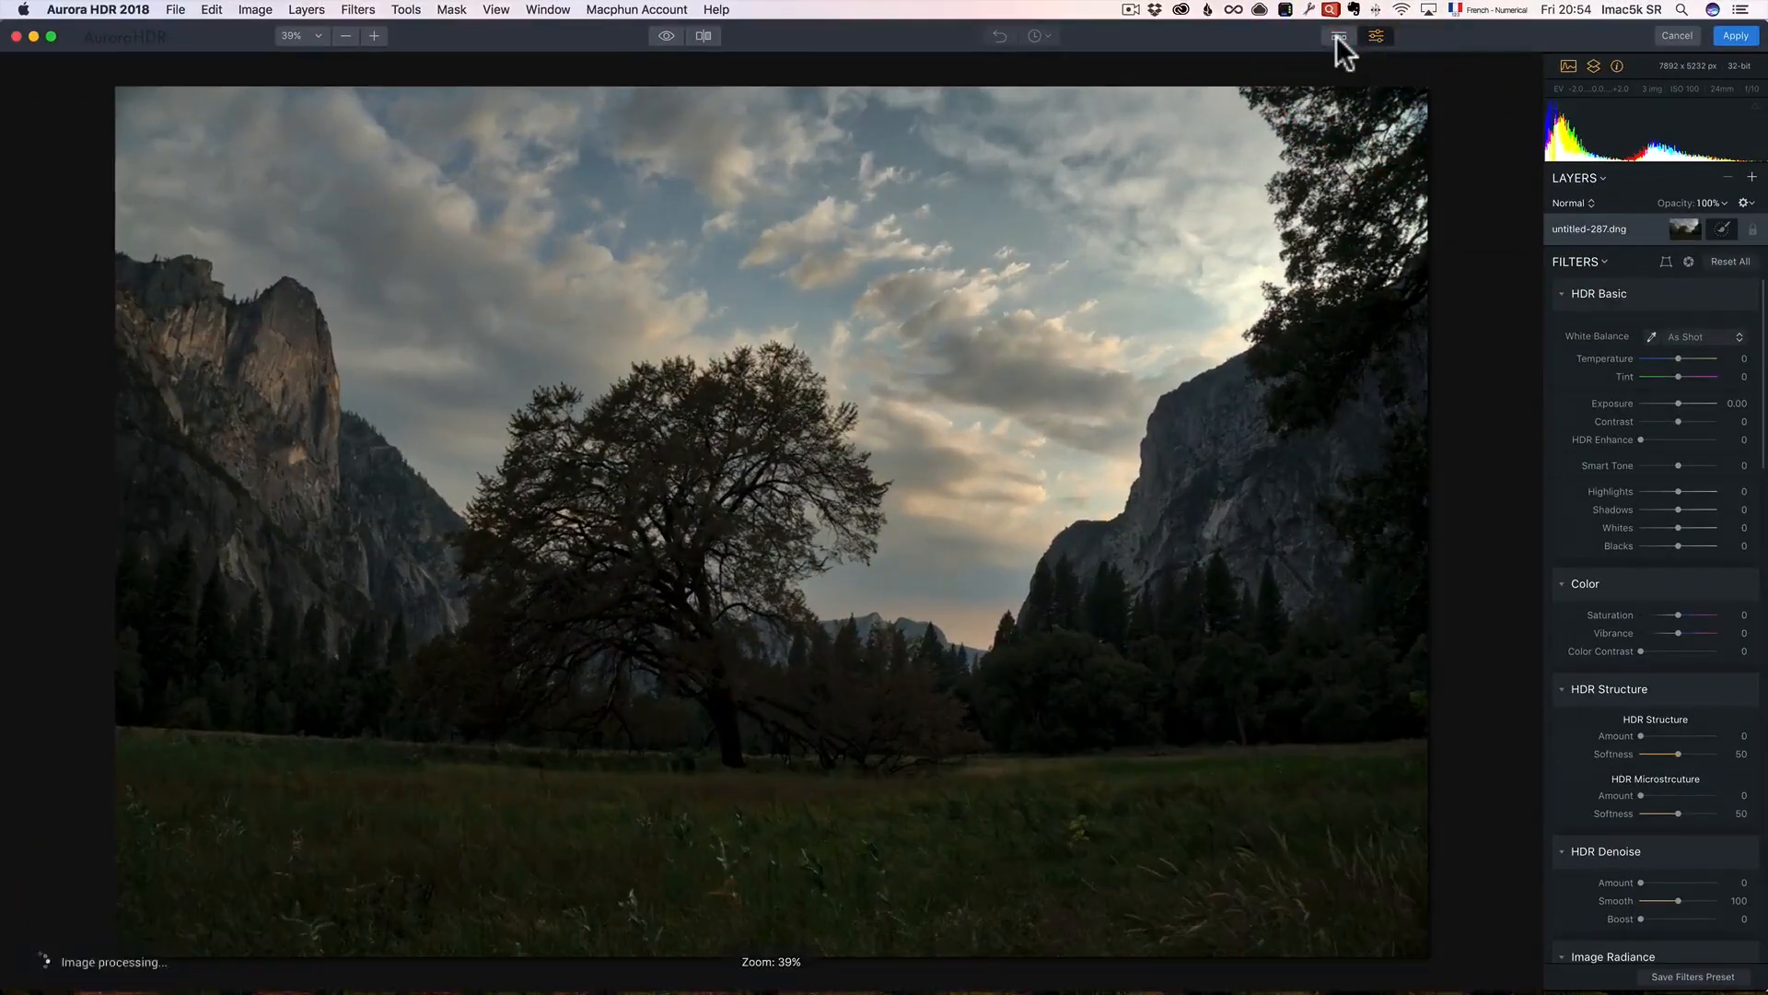
pyautogui.click(1337, 37)
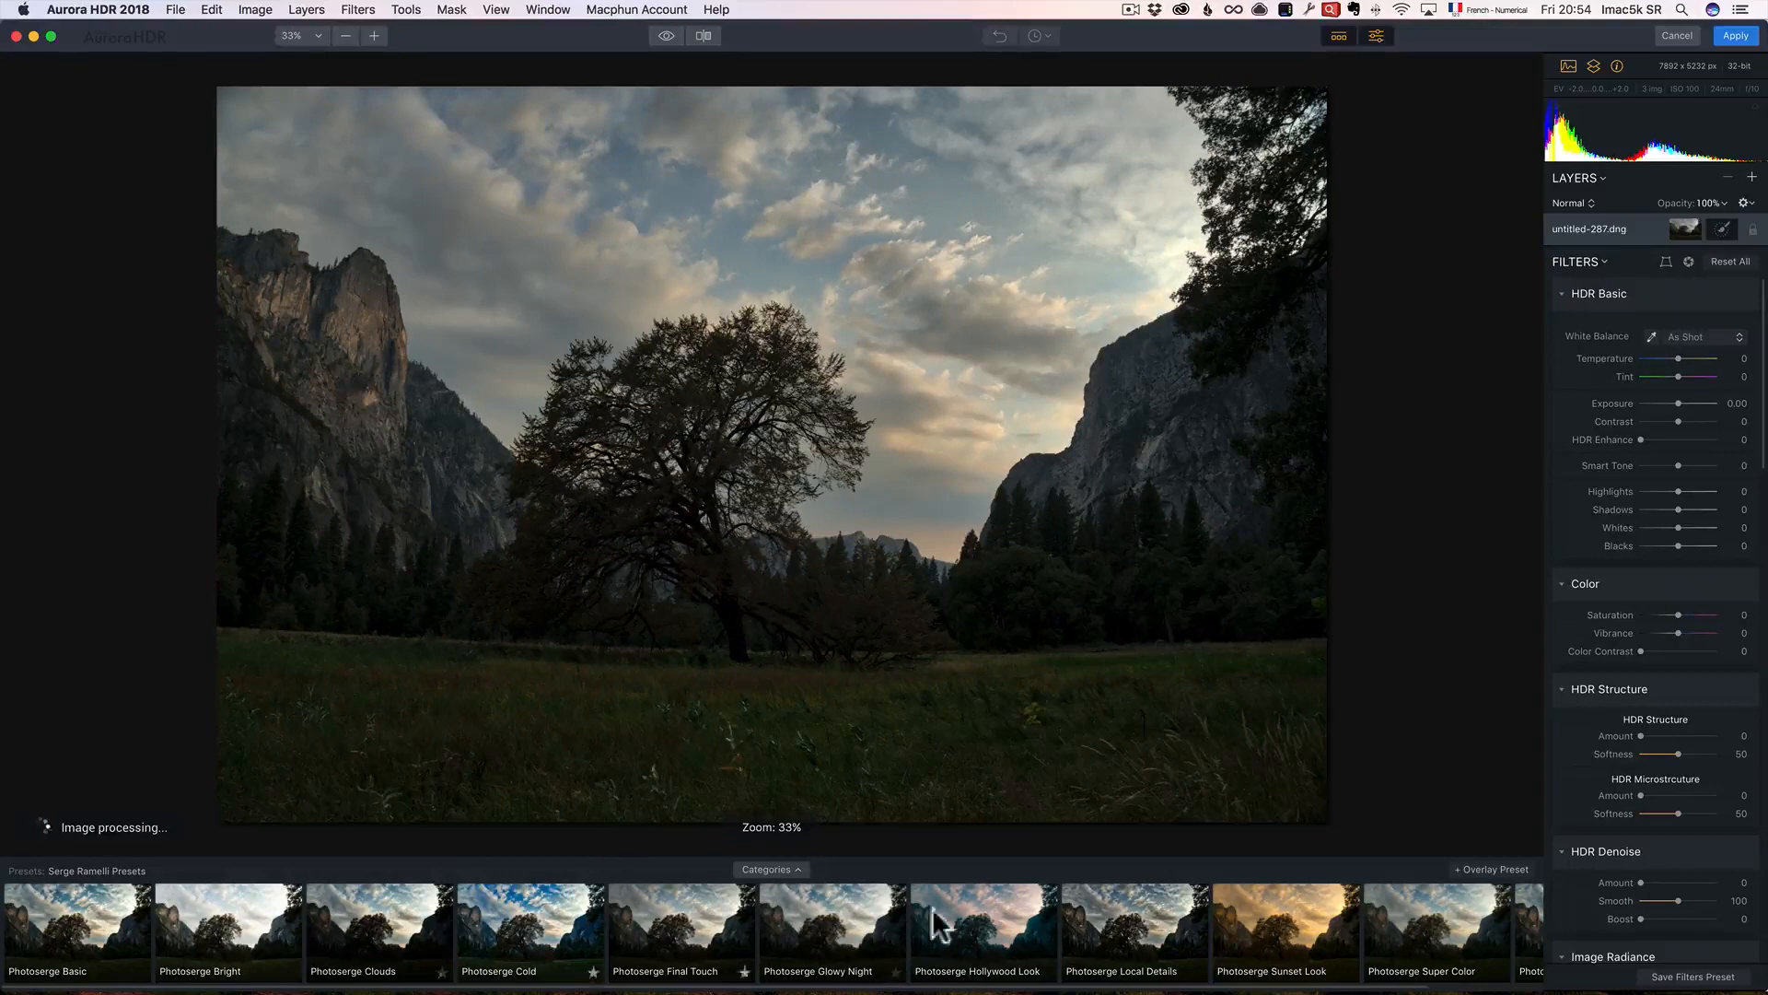
pyautogui.click(1374, 35)
pyautogui.click(1374, 35)
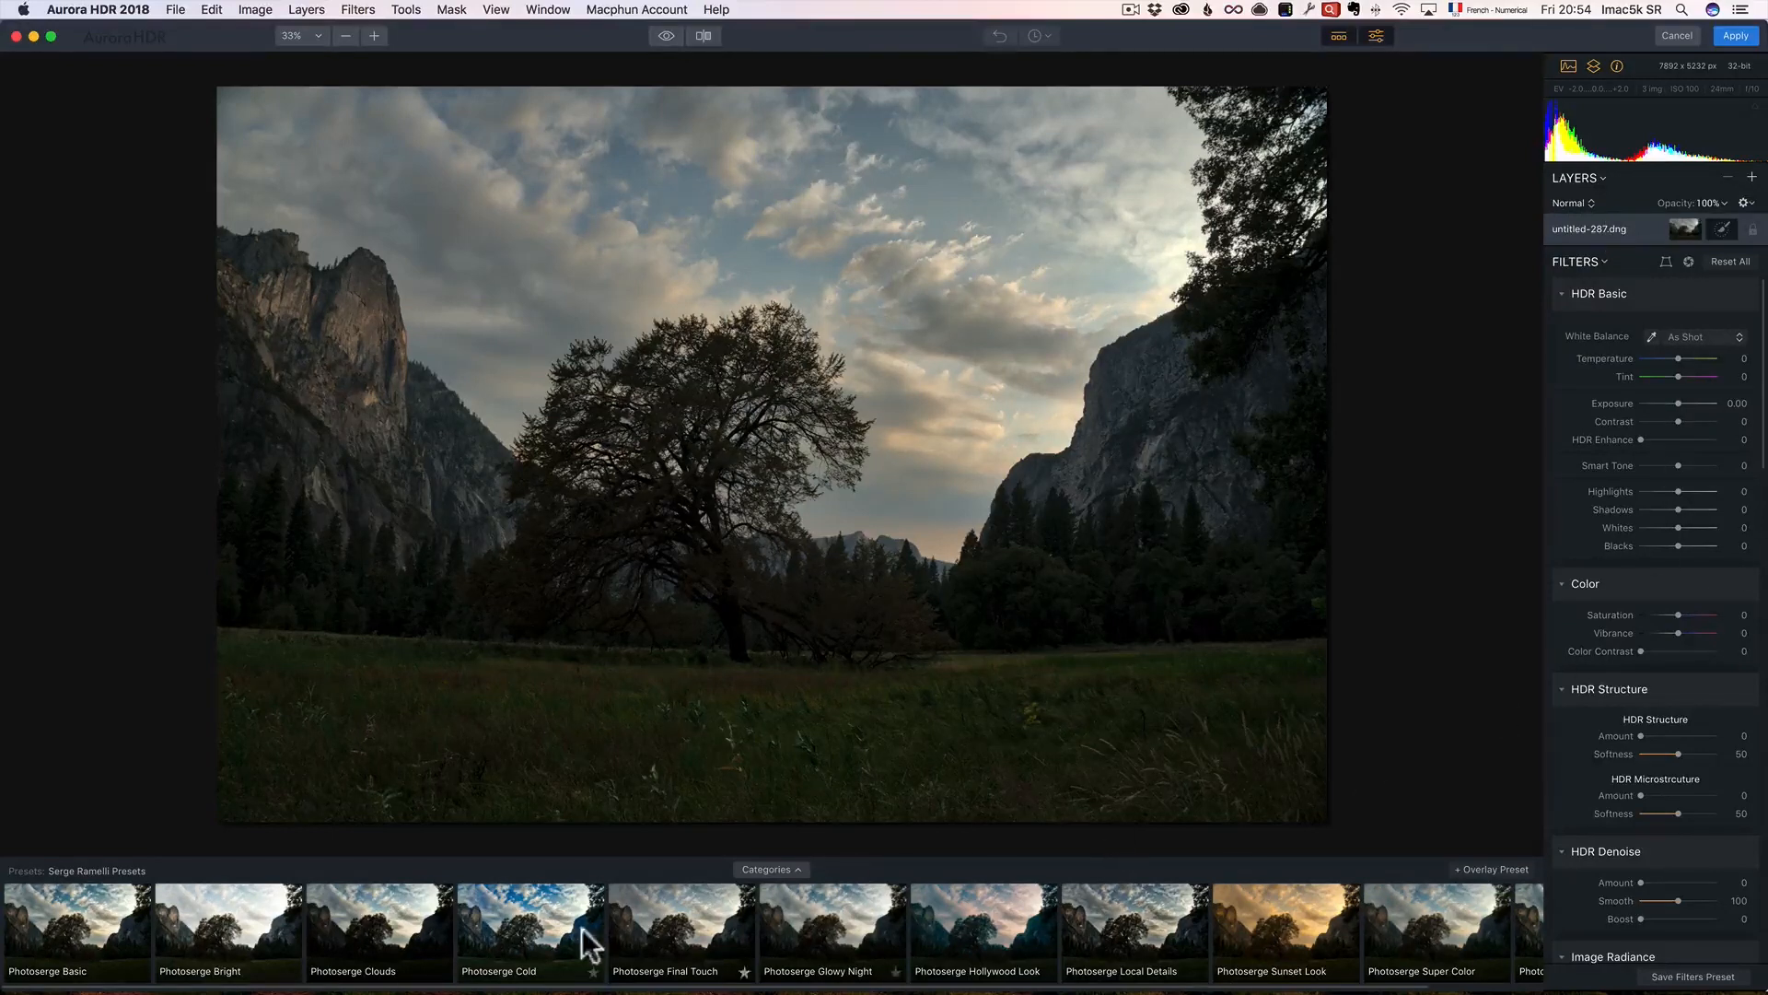
# Choose the Serge Ramelli Presets category and apply the Photoserge Basic preset to the HDR image
pyautogui.click(783, 867)
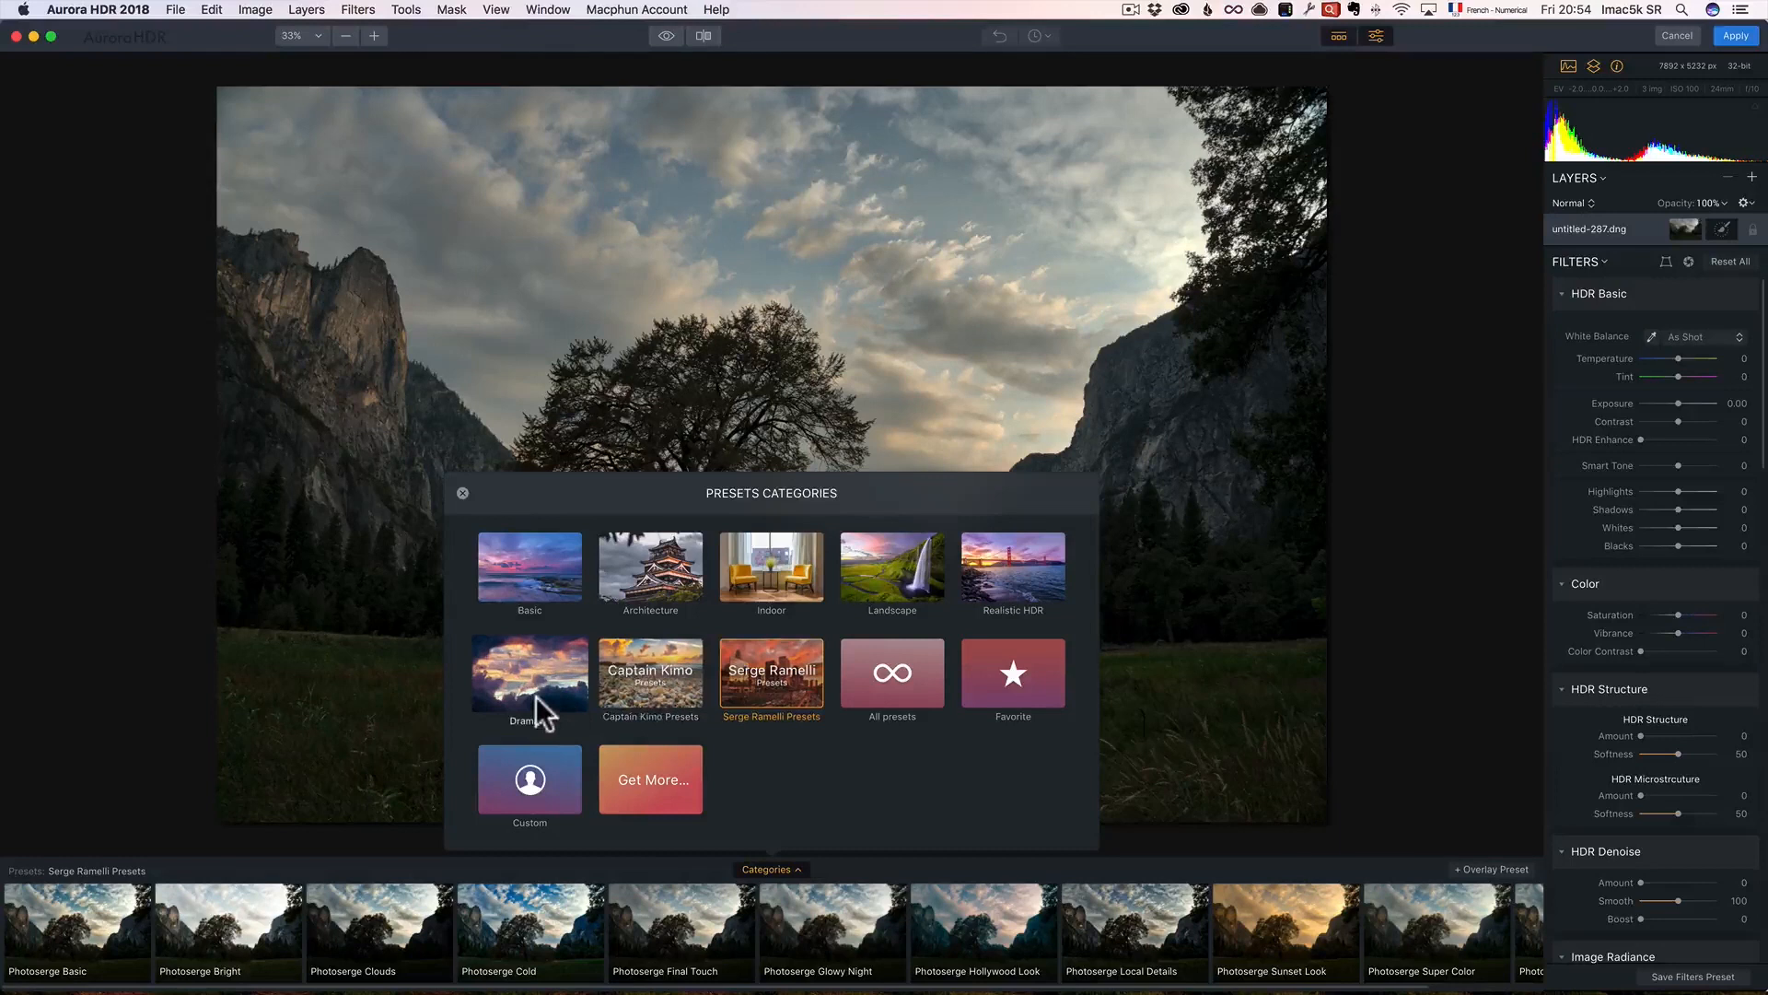
pyautogui.click(771, 674)
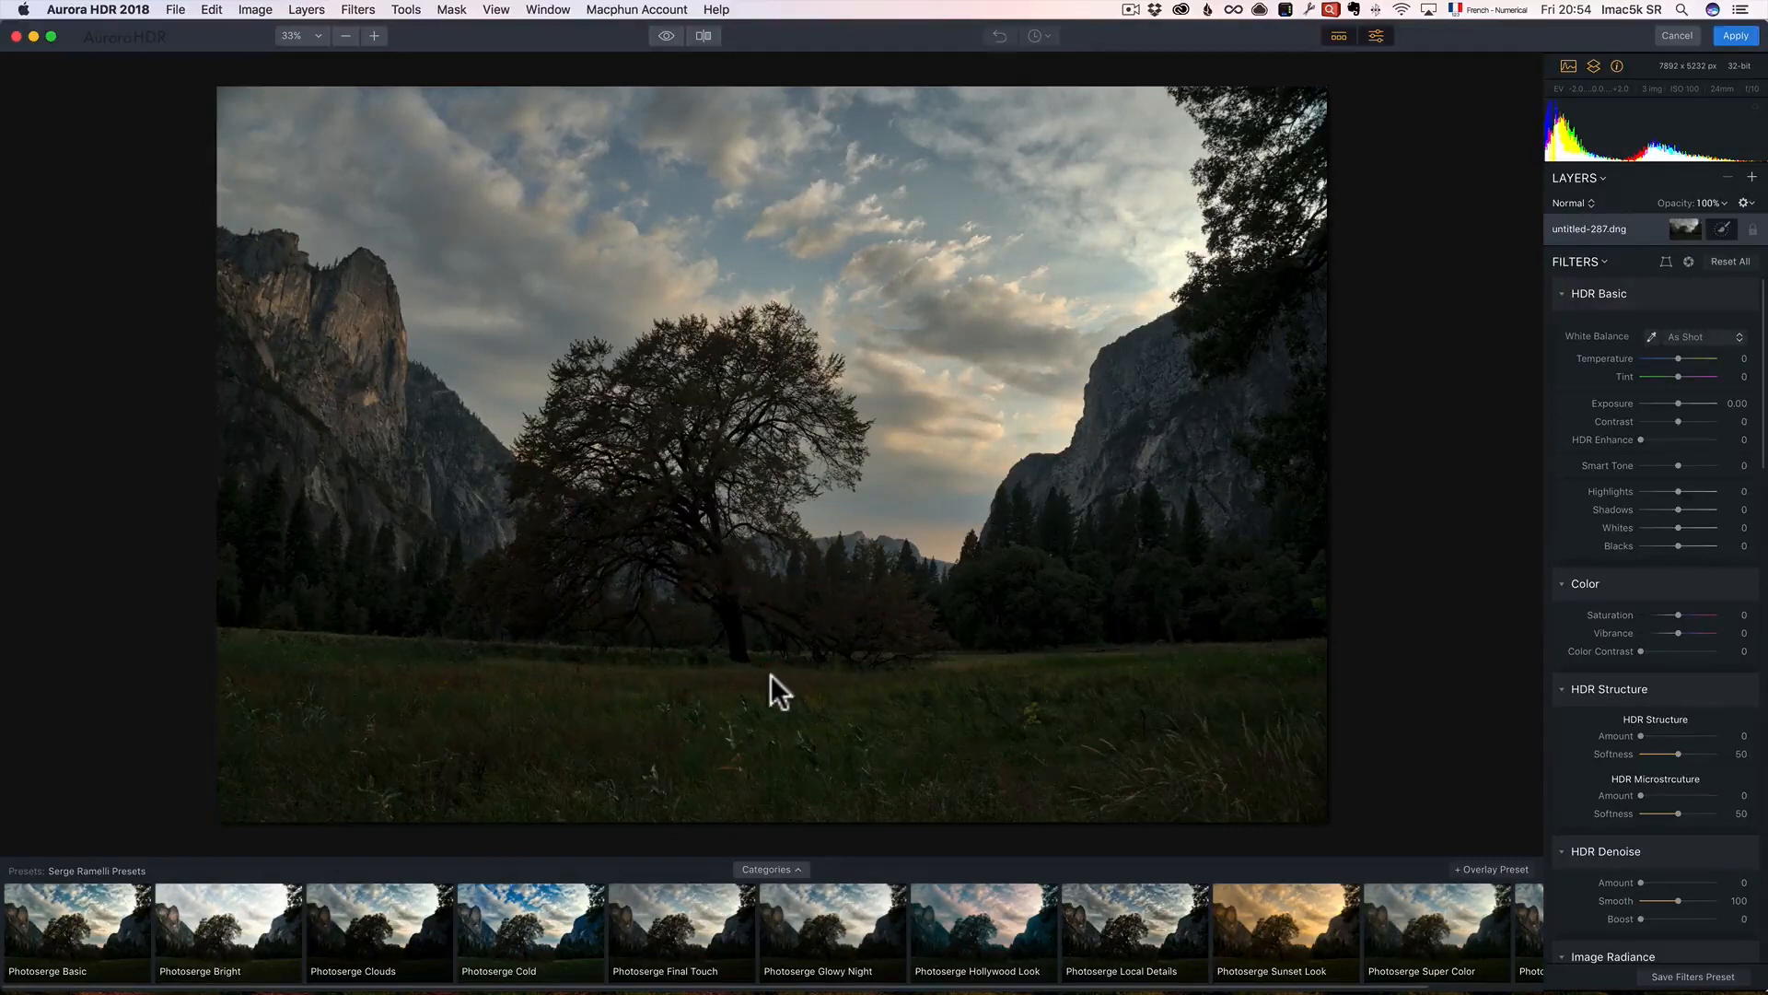
pyautogui.click(75, 925)
pyautogui.click(79, 914)
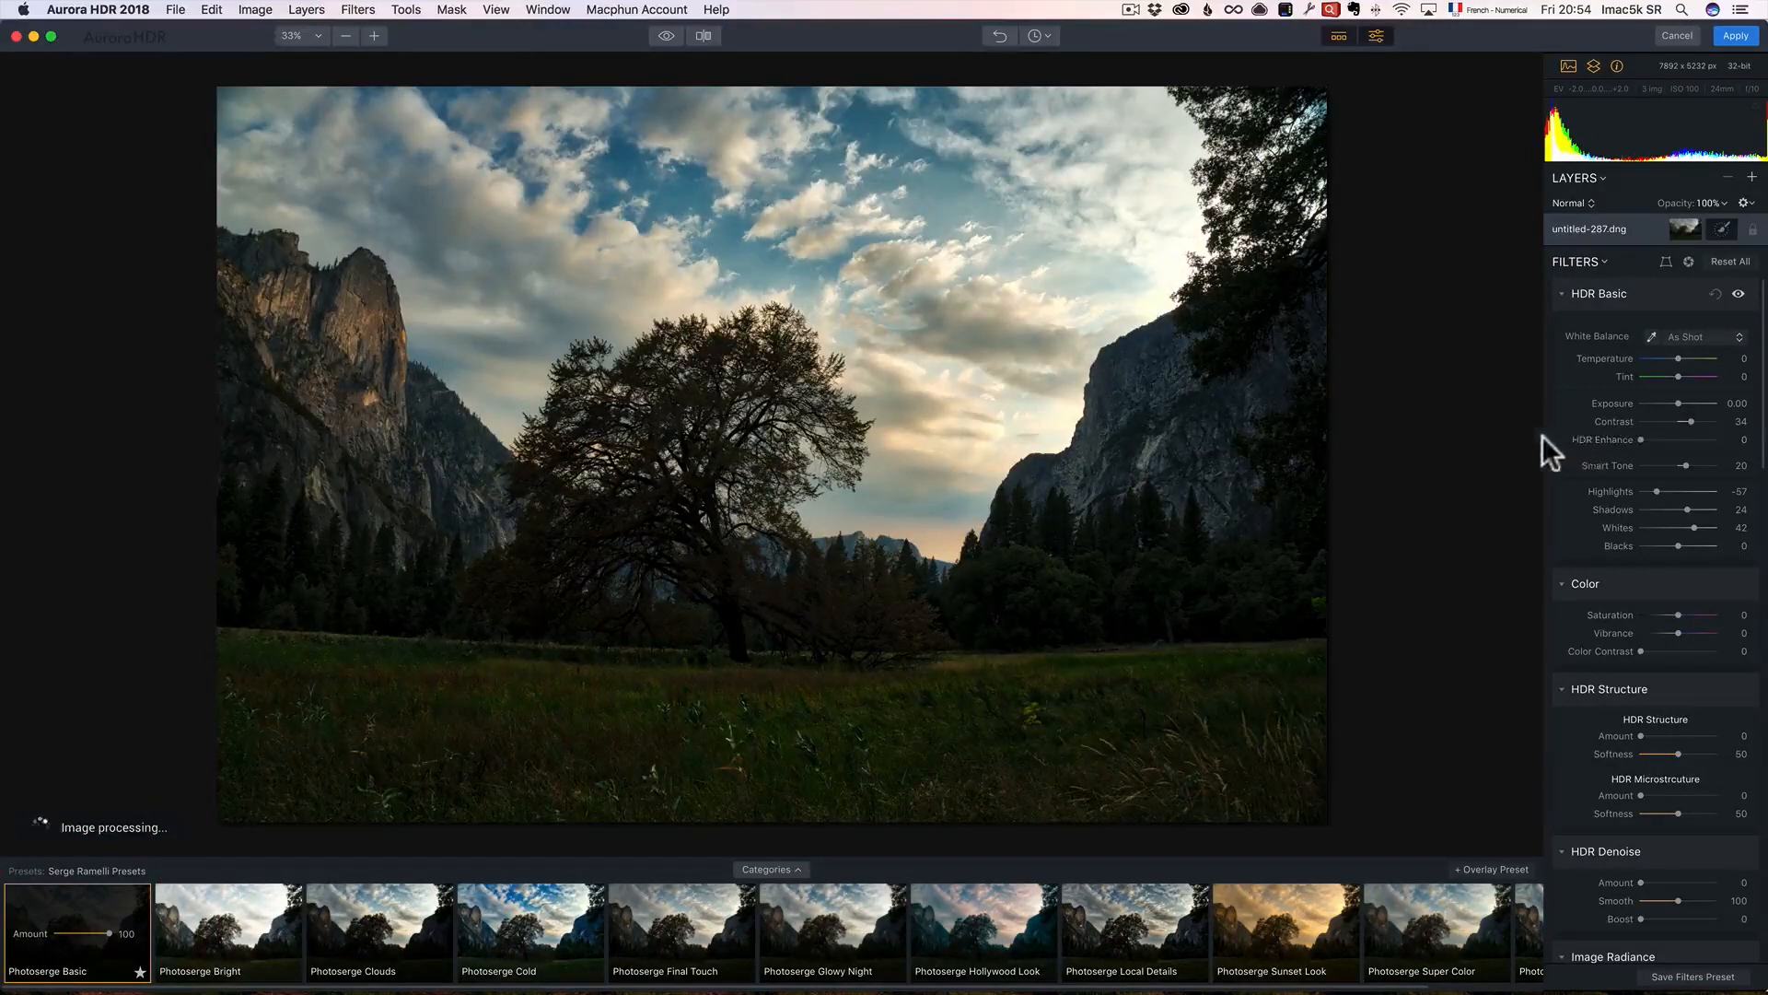
# In the HDR Basic filter, set Shadows to 70, HDR Enhance to 77 and Smart Tone to -100
pyautogui.scroll(-2, 1678, 420)
pyautogui.scroll(2, 1677, 420)
pyautogui.click(1705, 509)
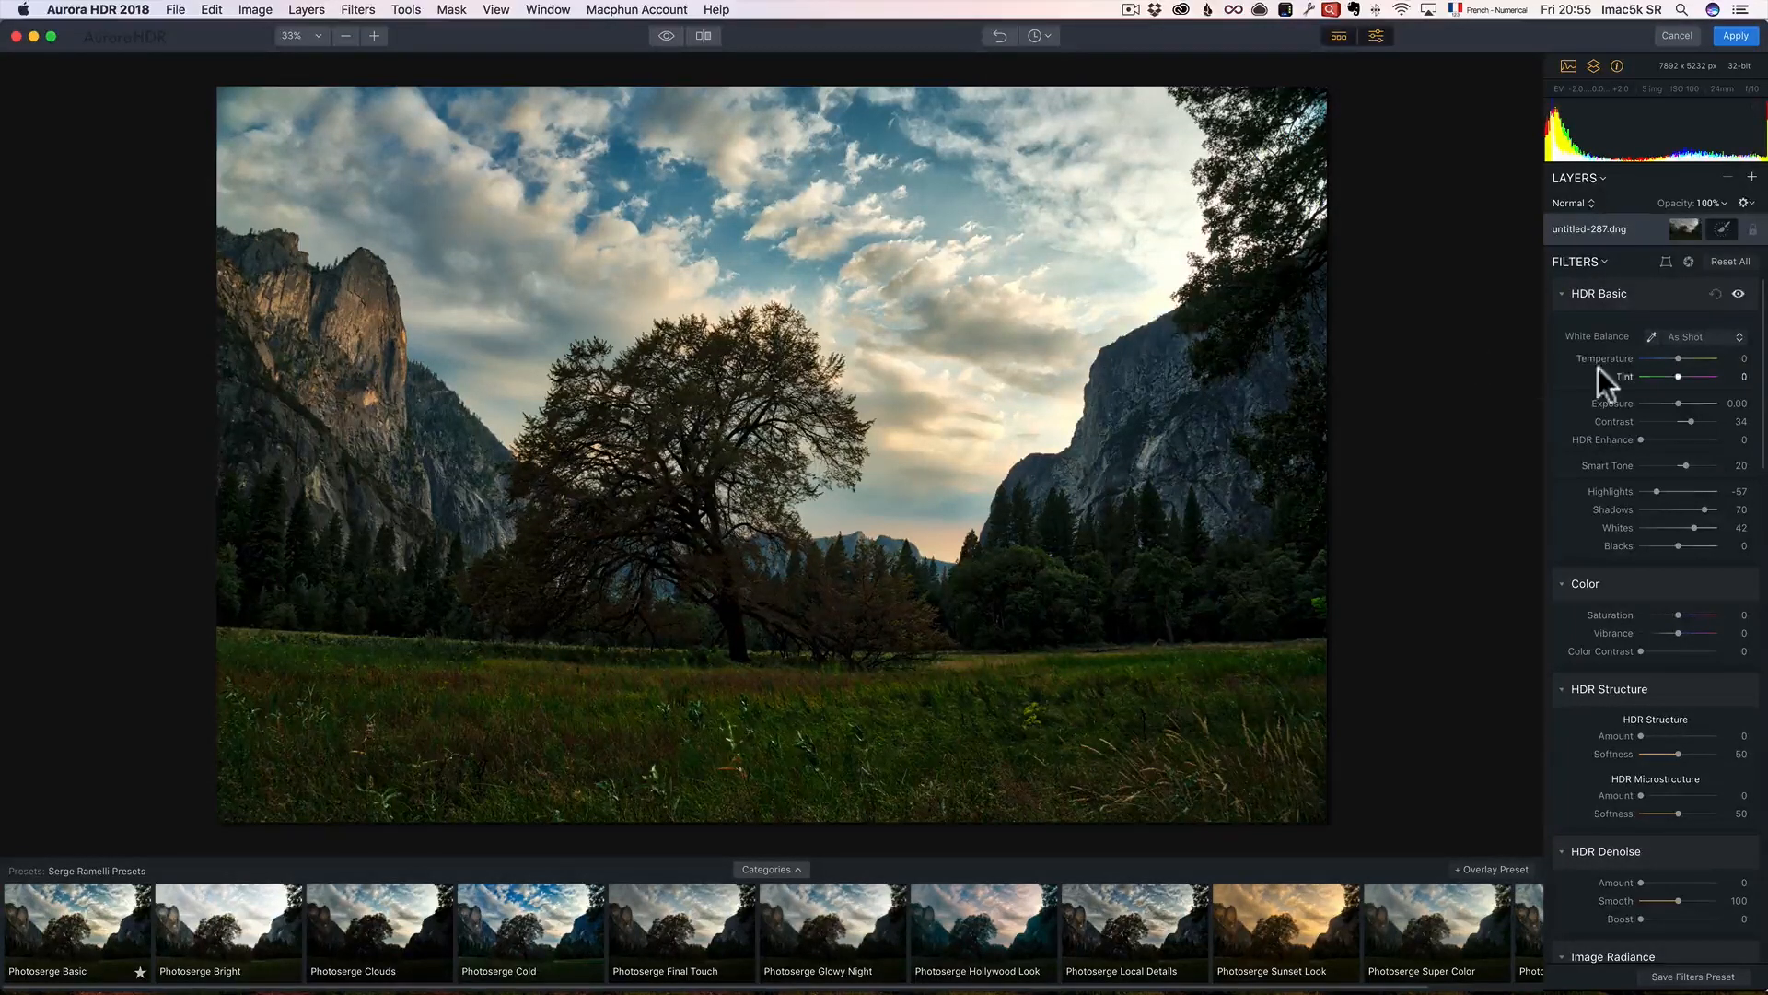
pyautogui.click(1655, 439)
pyautogui.moveTo(1661, 438); pyautogui.dragTo(1696, 438)
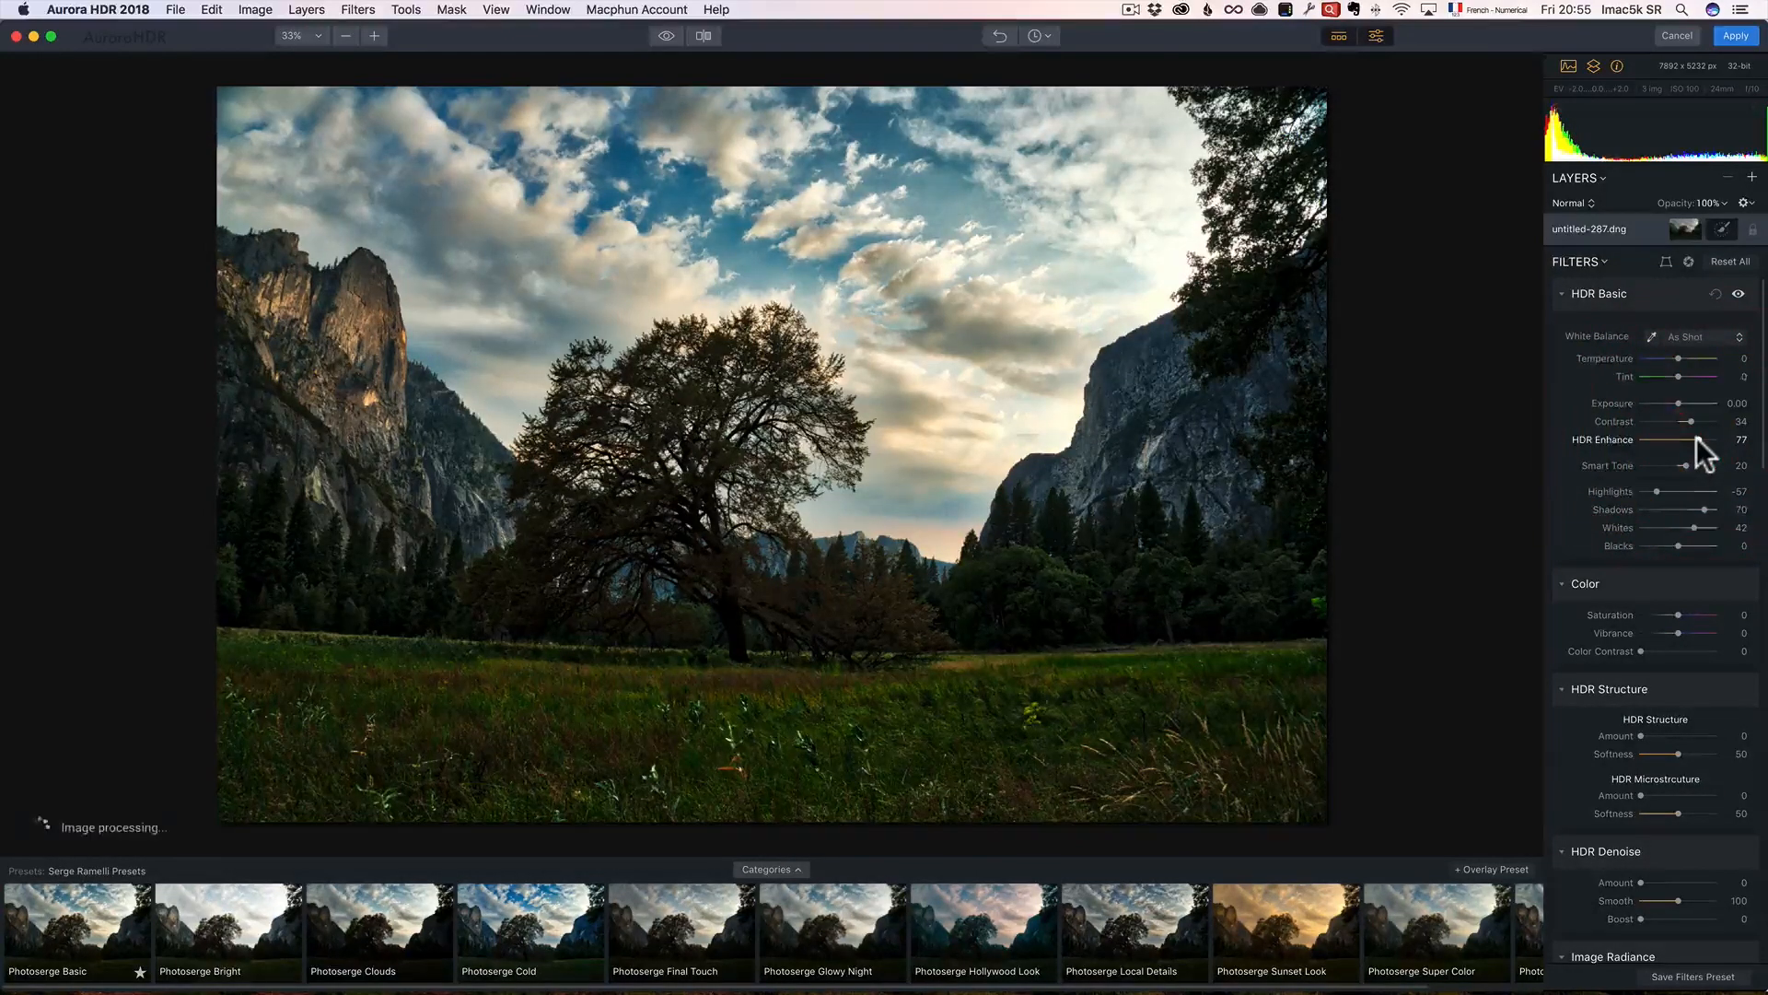
pyautogui.click(1650, 439)
pyautogui.moveTo(1652, 439); pyautogui.dragTo(1695, 439)
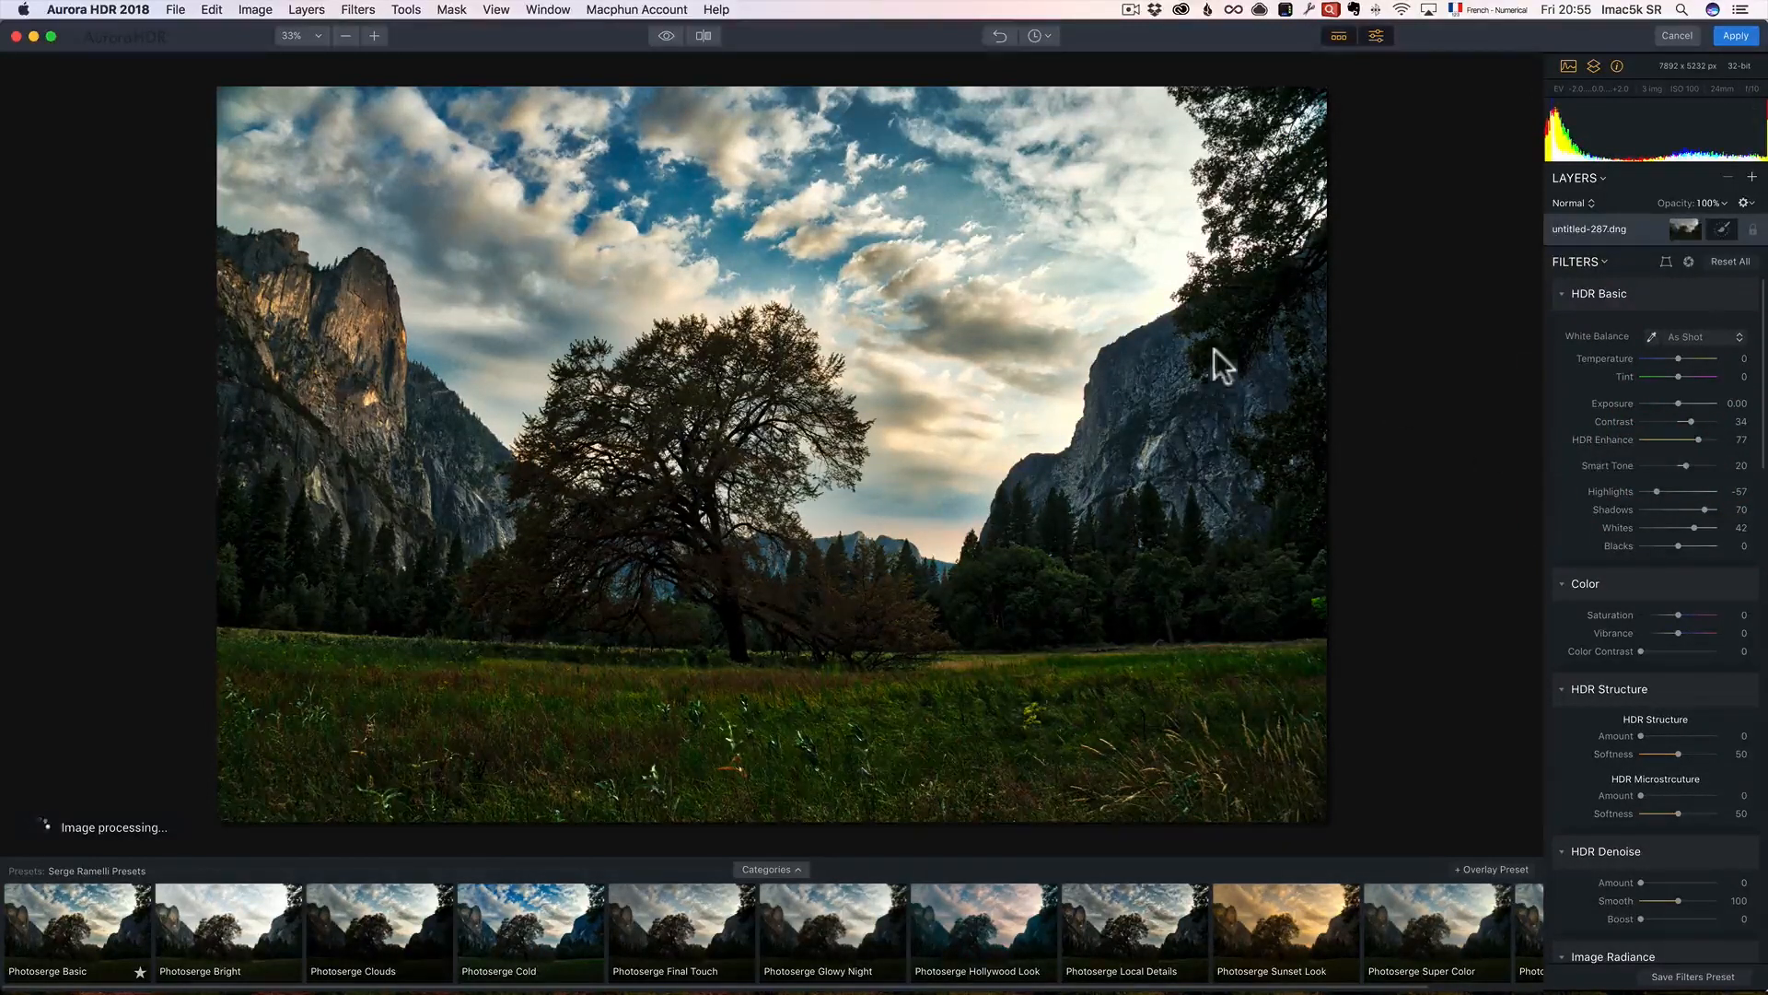
pyautogui.moveTo(1676, 464); pyautogui.dragTo(1632, 465)
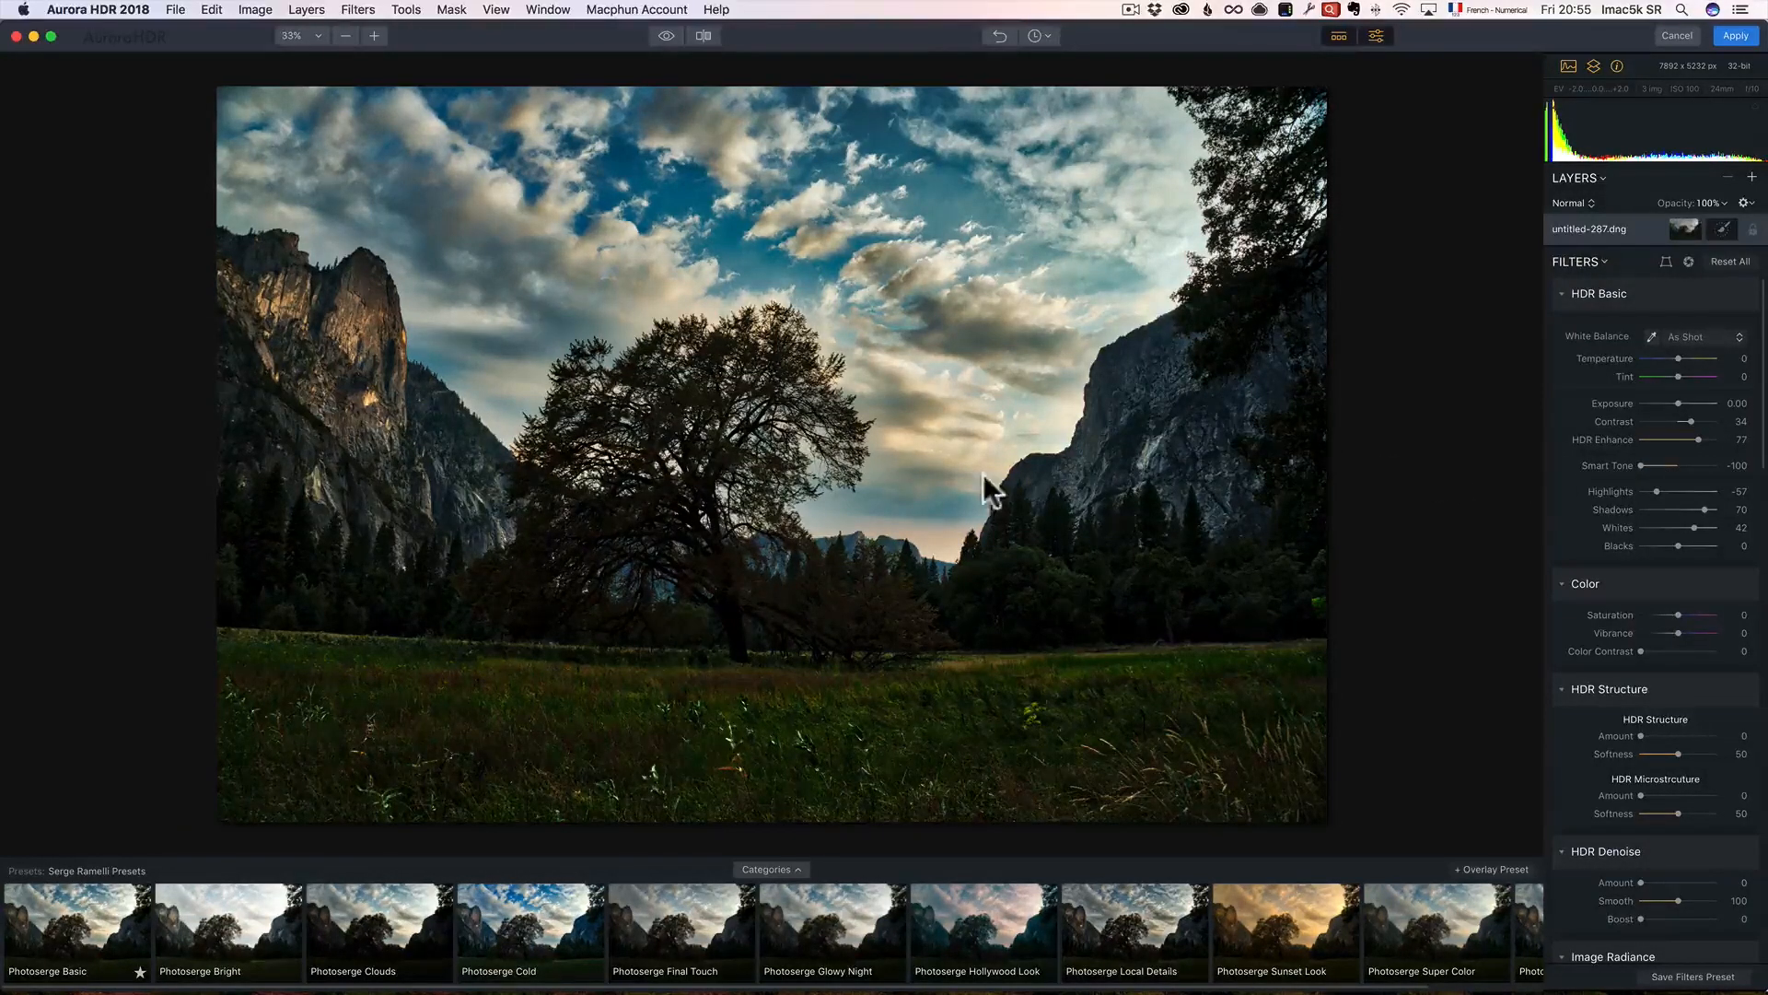
# Apply the Photoserge Bright preset to the HDR image and look through its filter settings
pyautogui.click(235, 913)
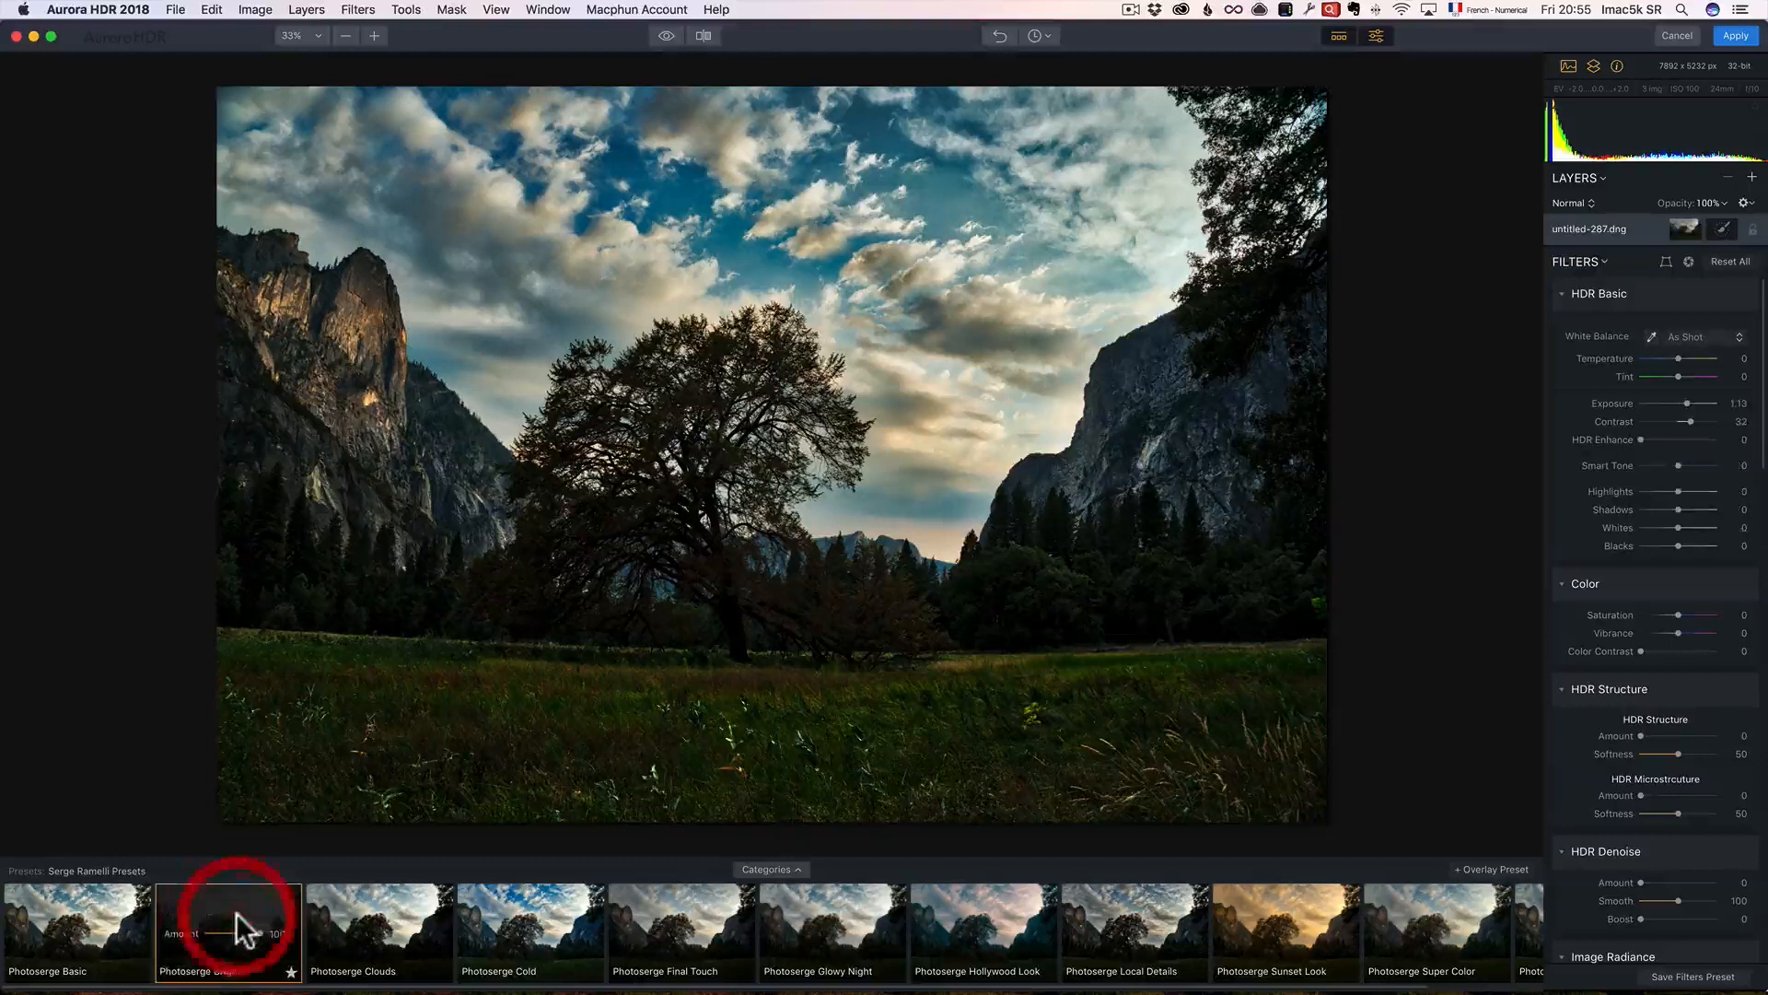
pyautogui.click(247, 904)
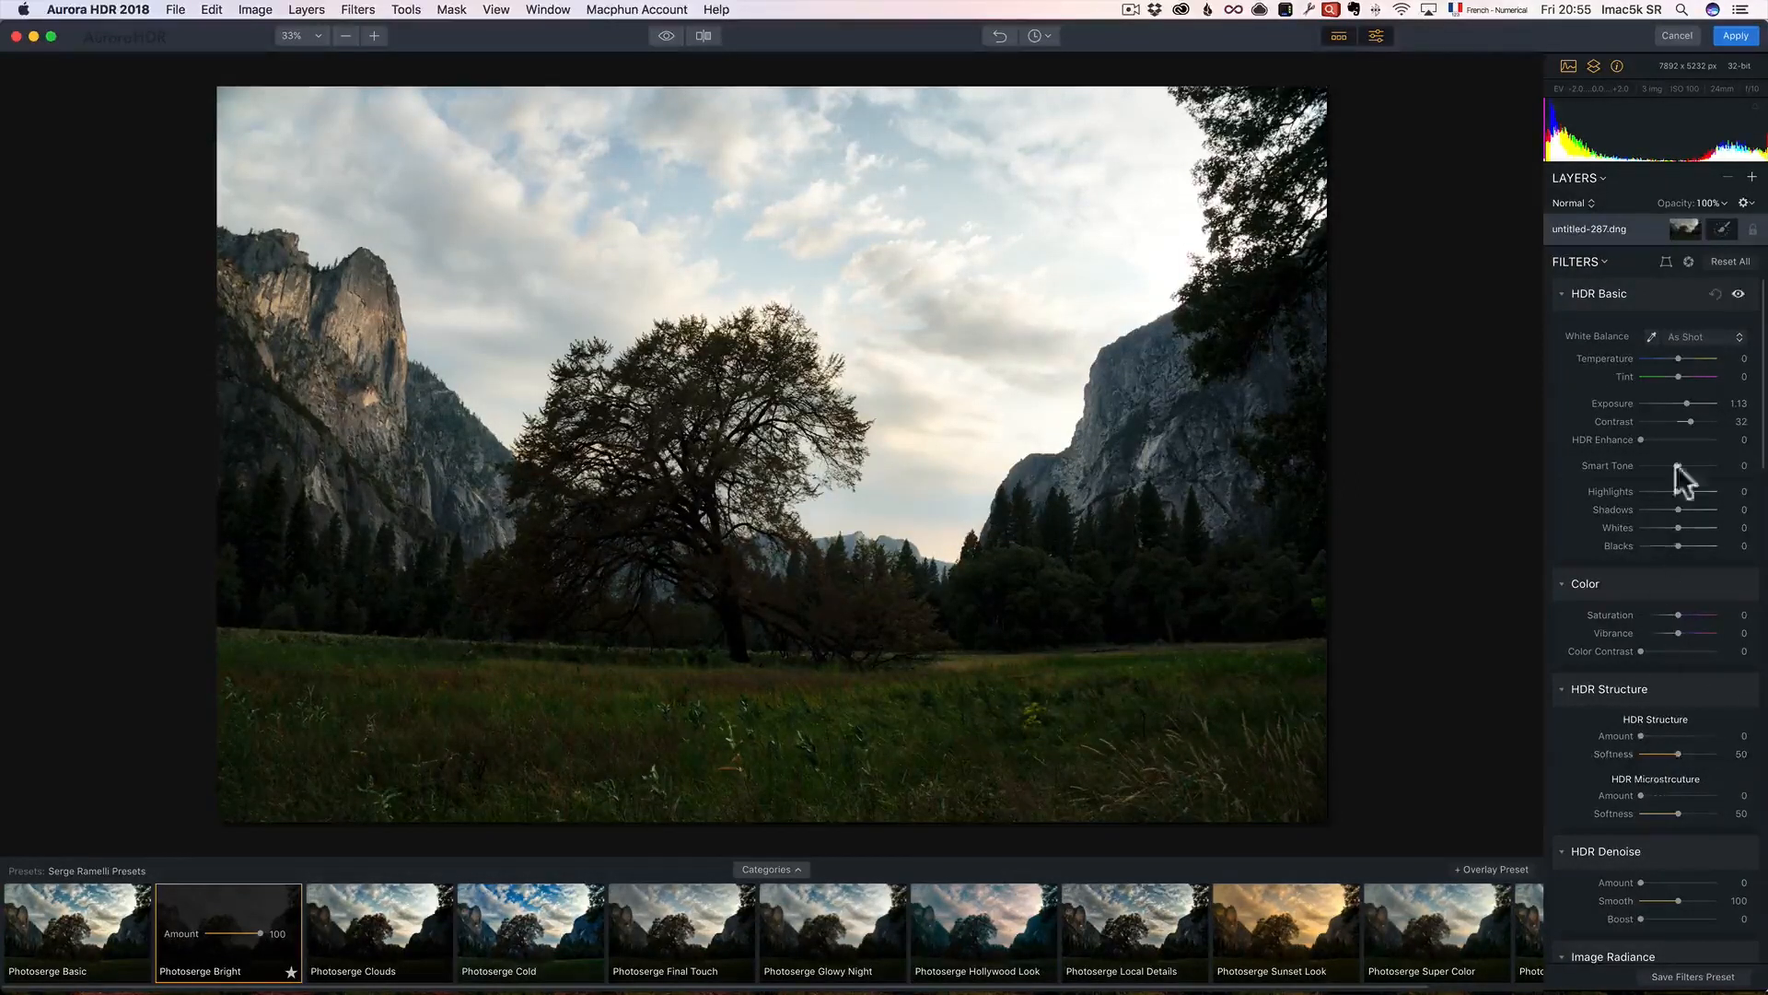
pyautogui.scroll(-3, 1677, 476)
pyautogui.scroll(4, 1677, 475)
# Set Highlights to -80 and Shadows to 48 in the HDR Basic filter
pyautogui.click(1658, 489)
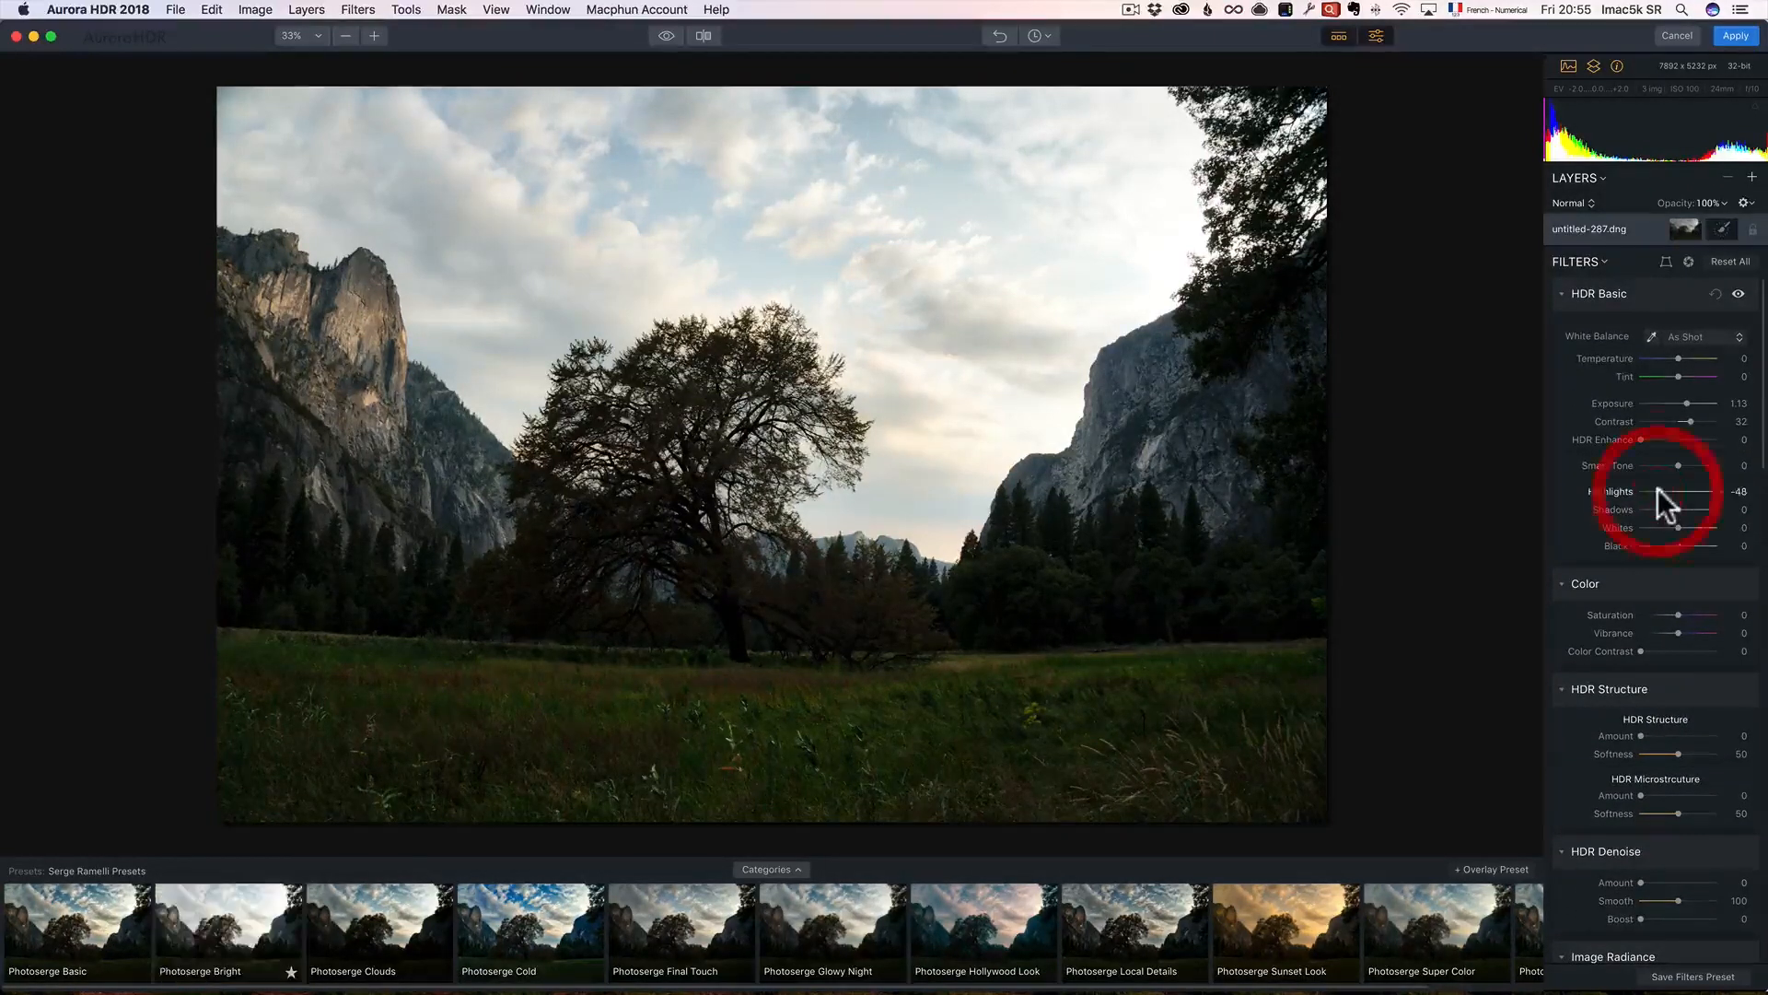
pyautogui.click(1649, 491)
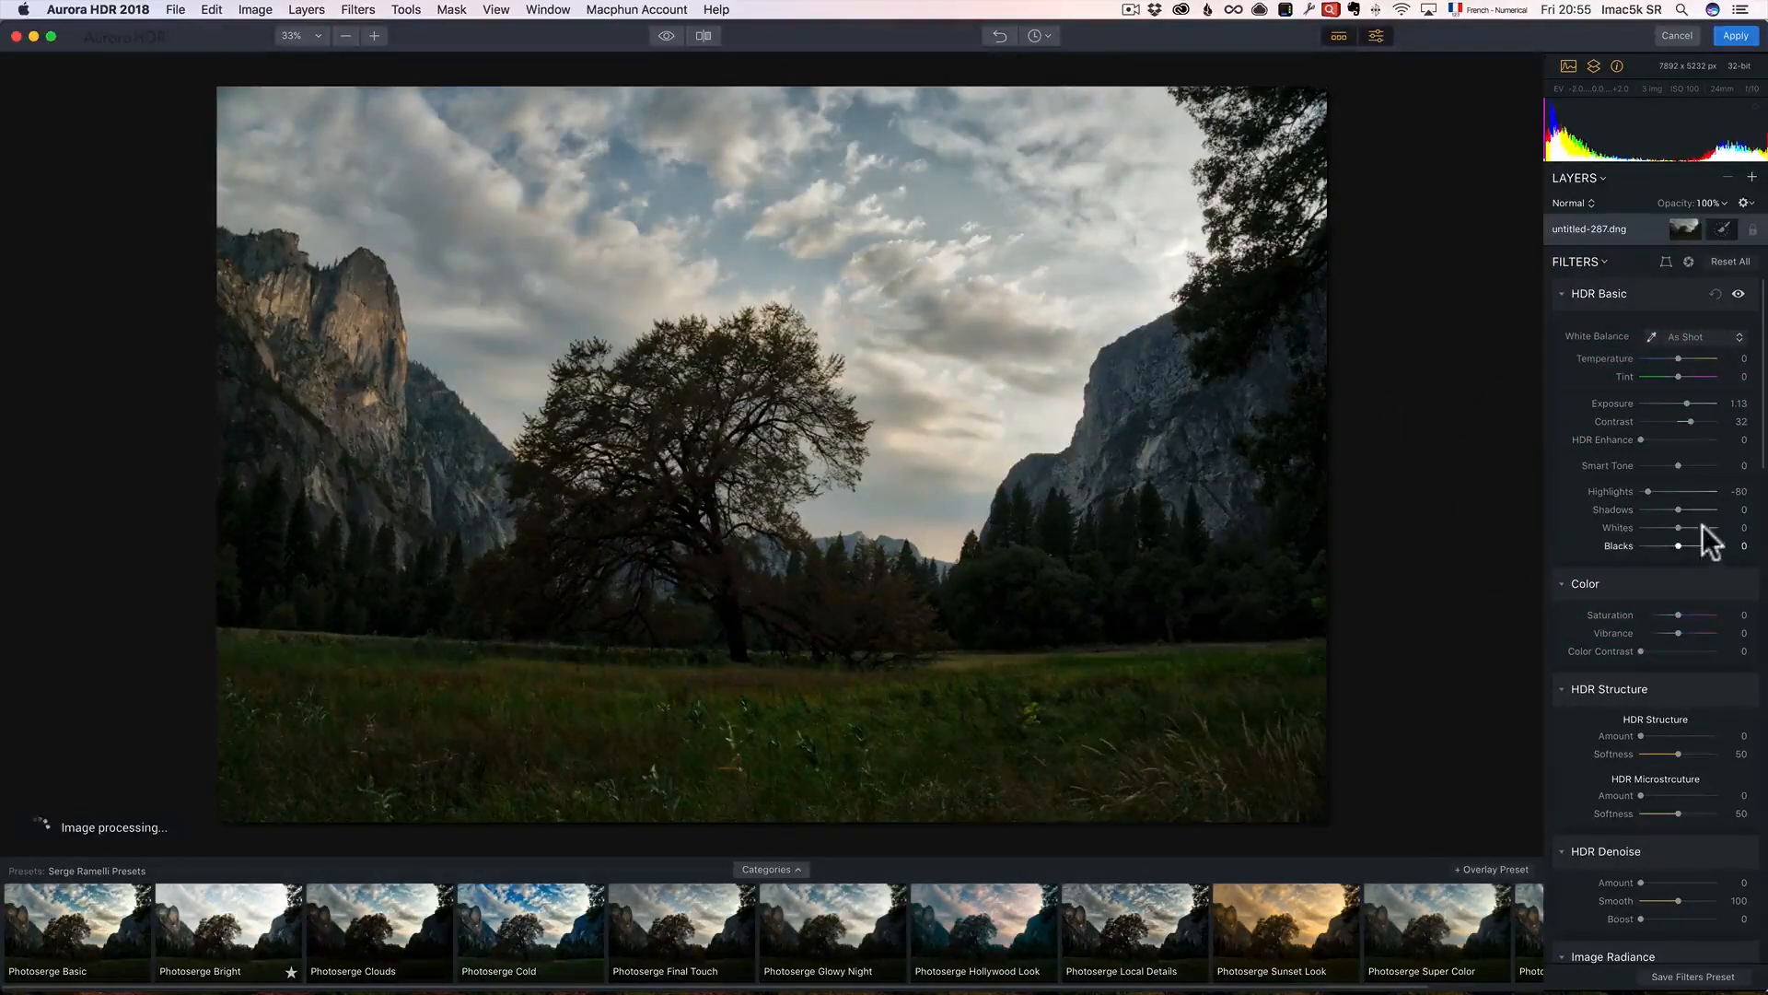
pyautogui.click(1696, 509)
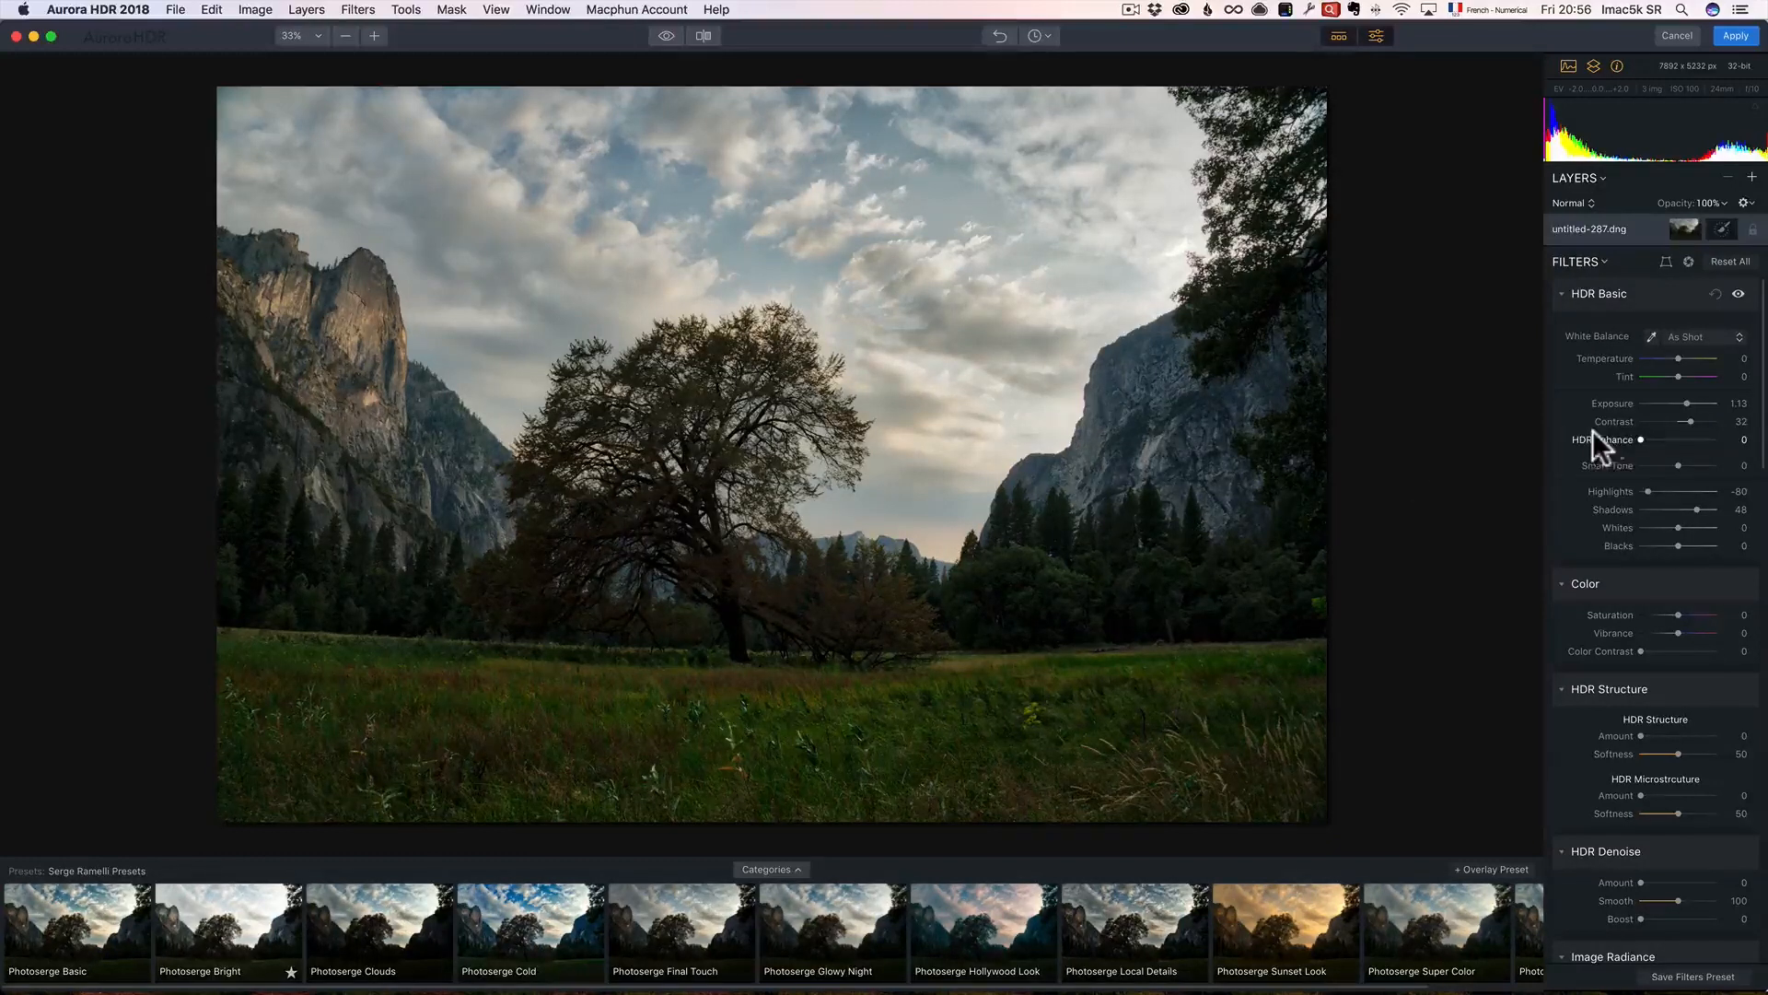
# Set HDR Enhance to 29 and warm the white balance with Temperature 9 and Tint 5
pyautogui.click(1669, 439)
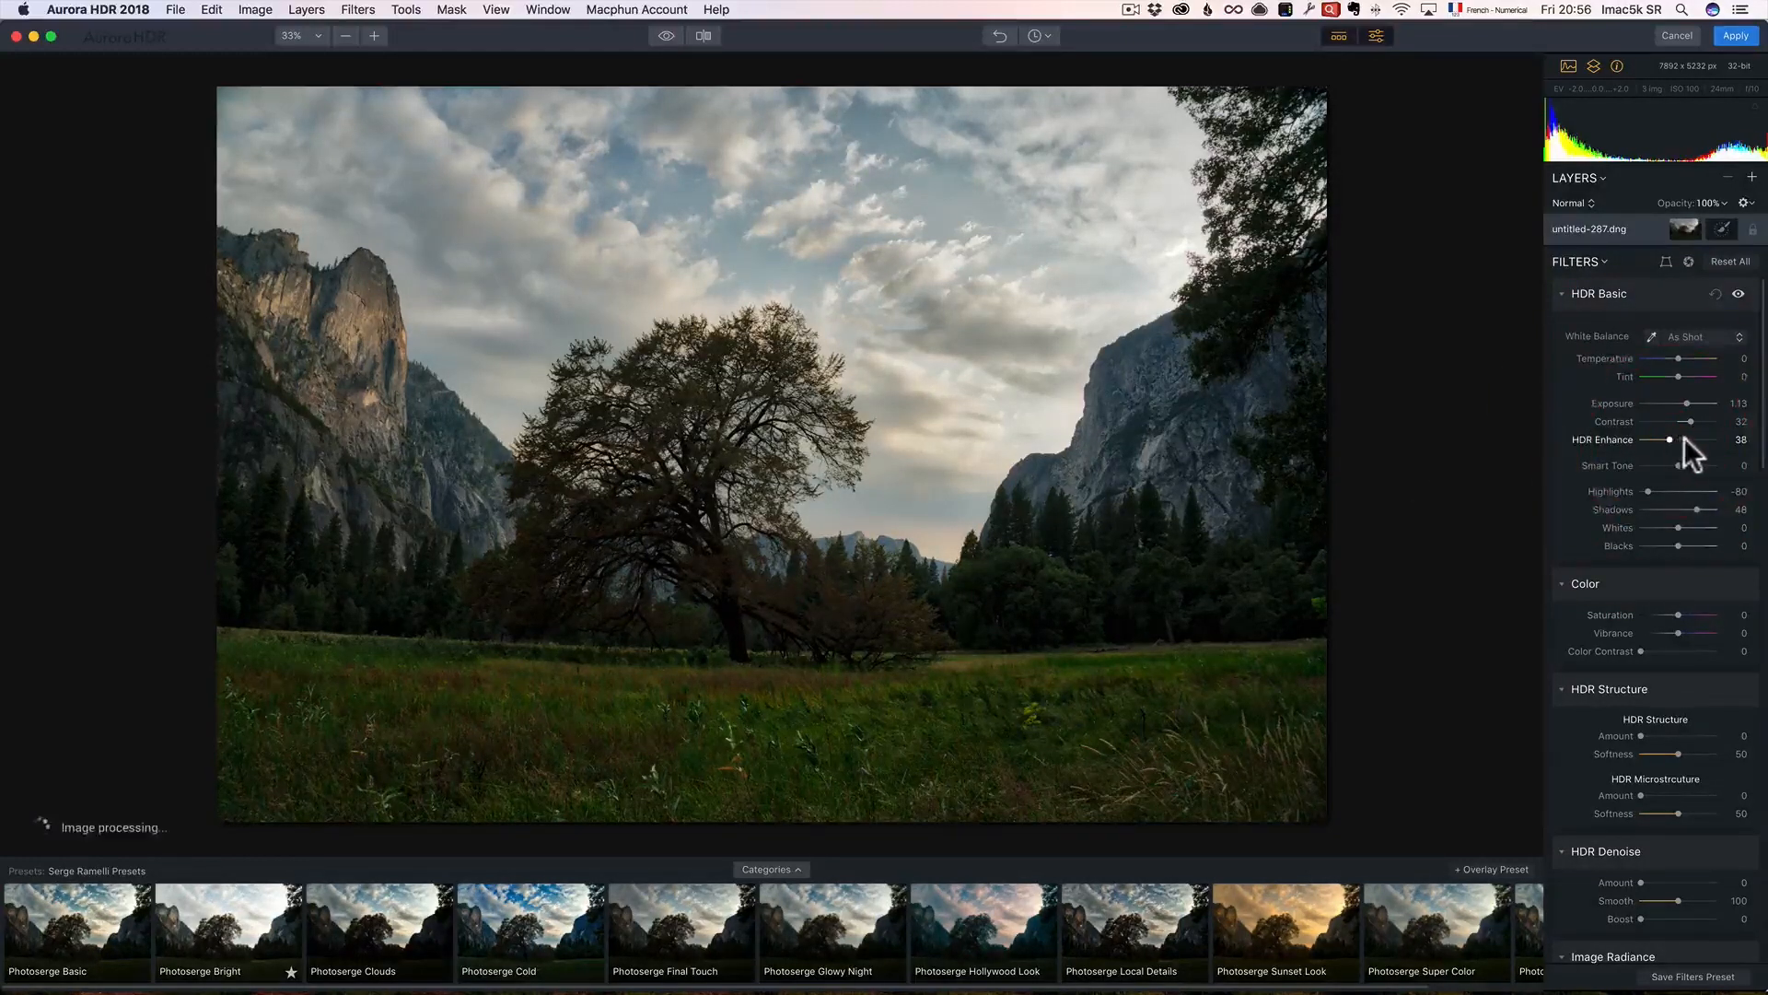
pyautogui.moveTo(1669, 439); pyautogui.dragTo(1671, 438)
pyautogui.click(1660, 438)
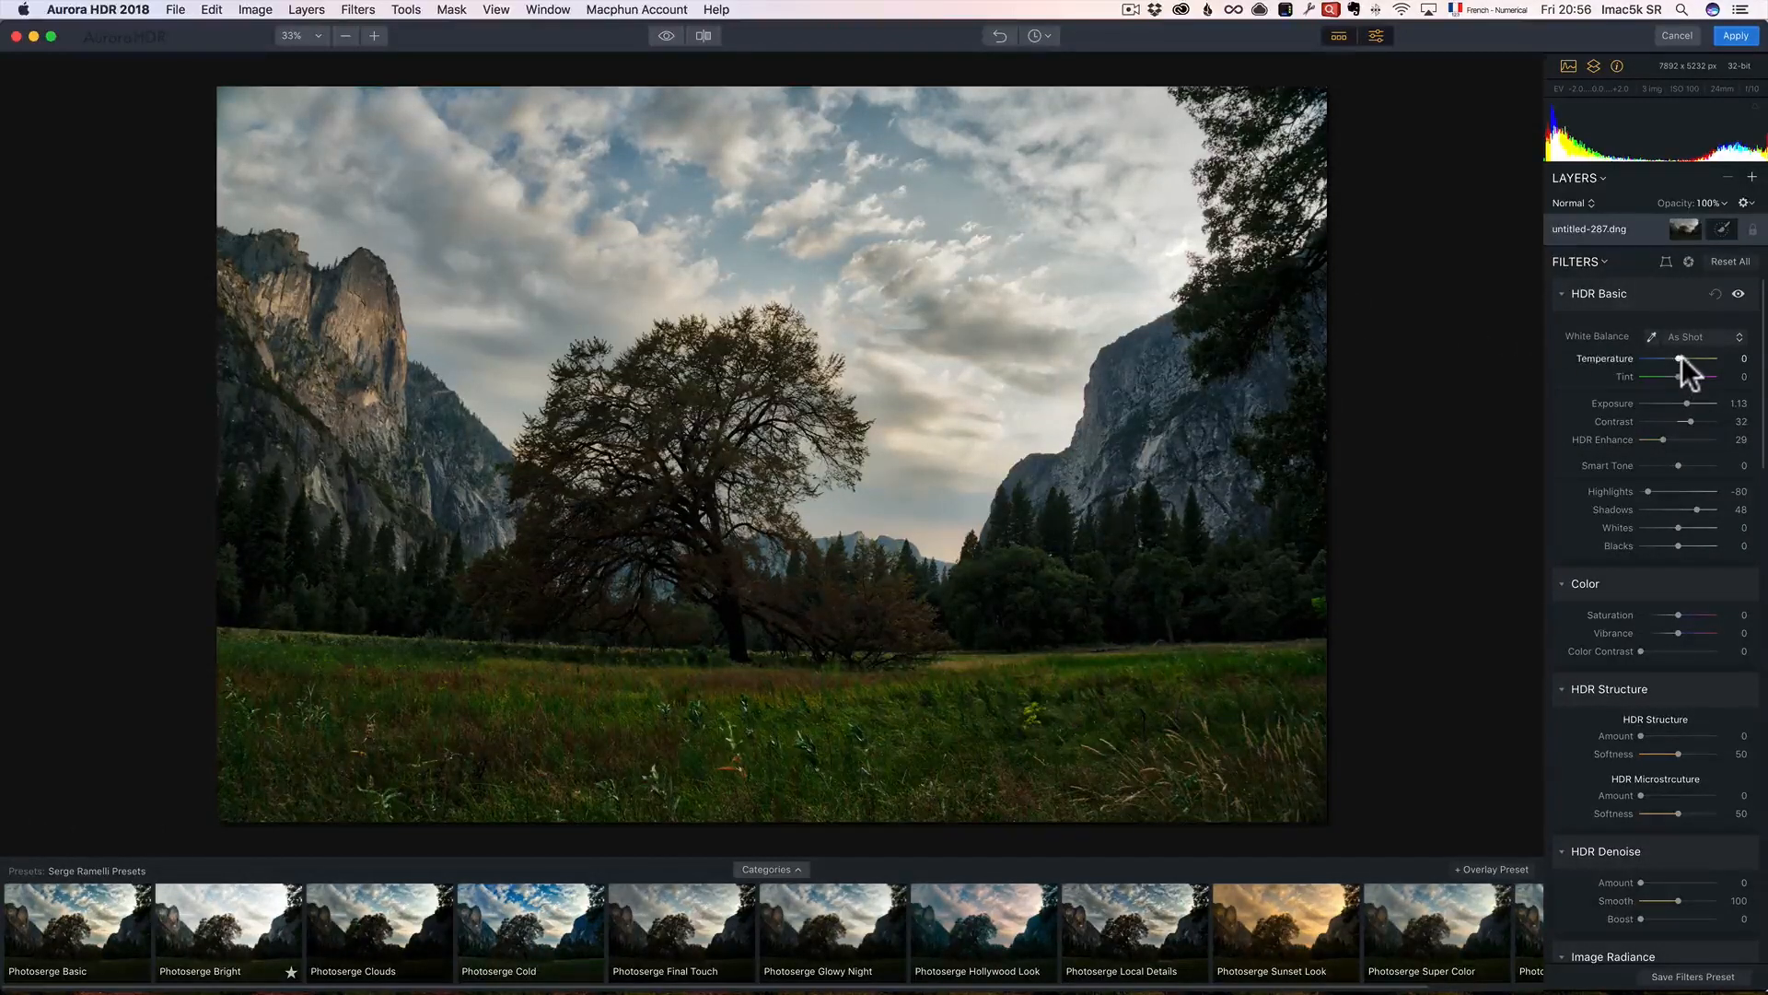
pyautogui.moveTo(1682, 354); pyautogui.dragTo(1678, 373)
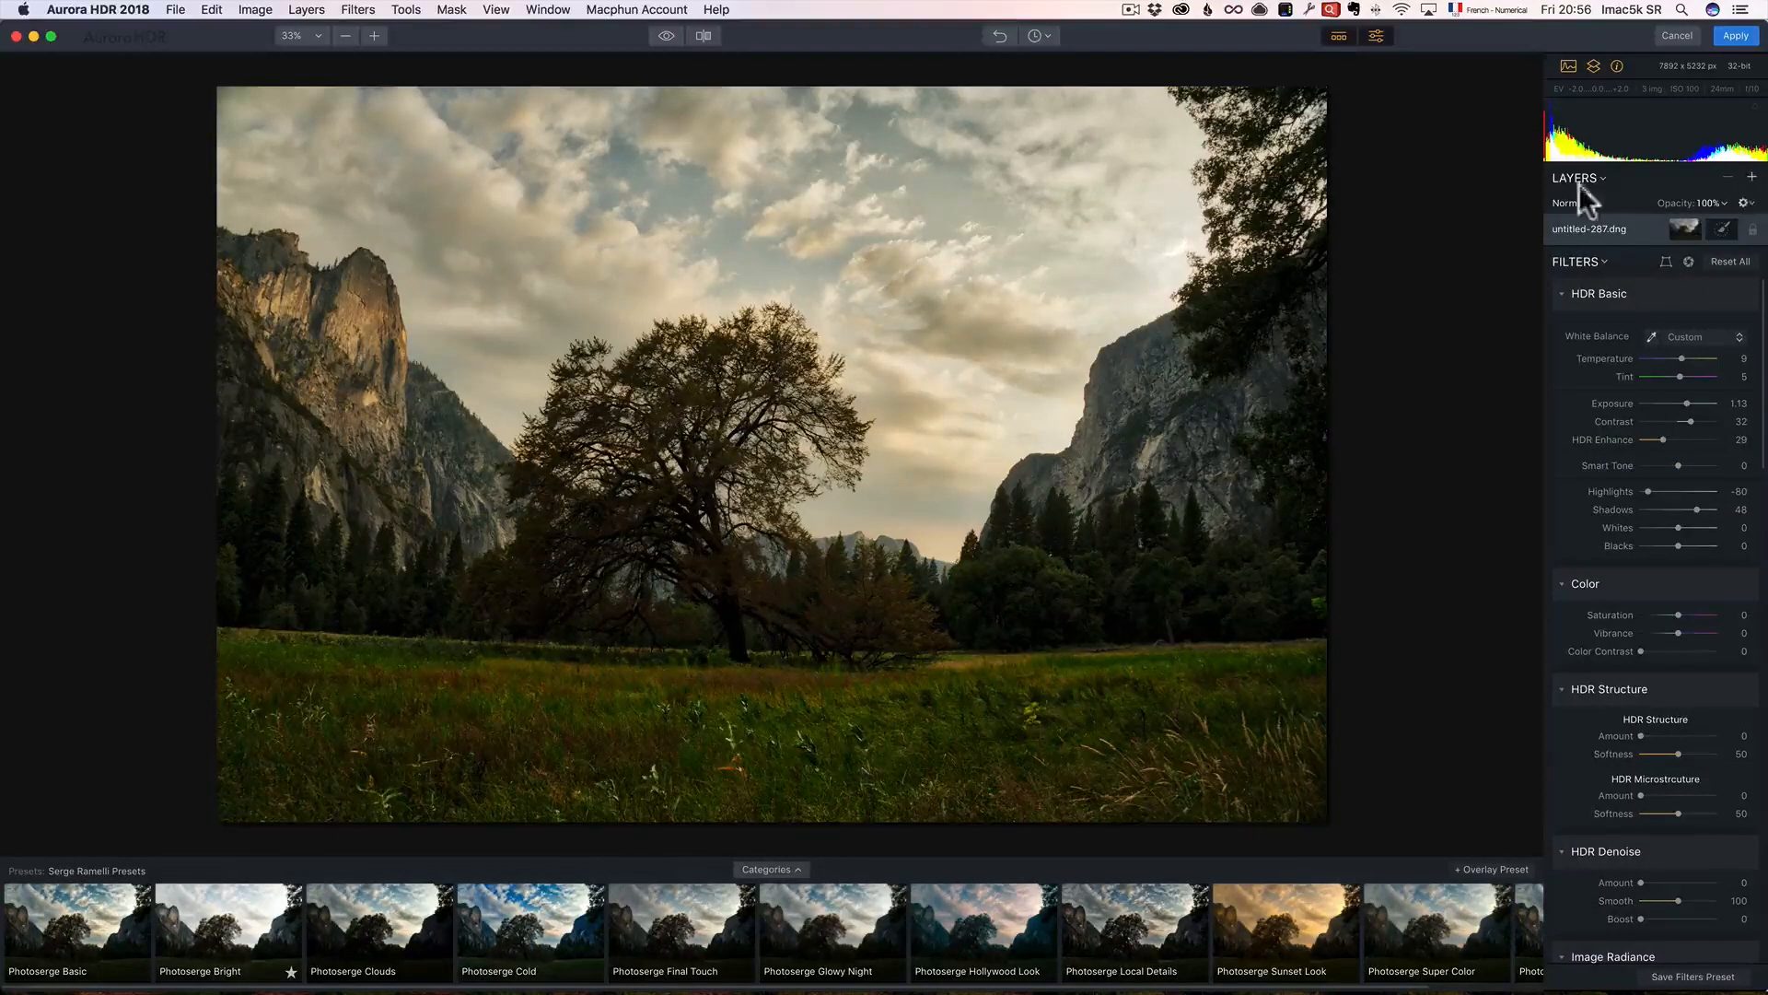
# Add a new adjustment layer above the photo and set its Temperature to 19 and Tint to 35
pyautogui.click(1750, 178)
pyautogui.click(1699, 189)
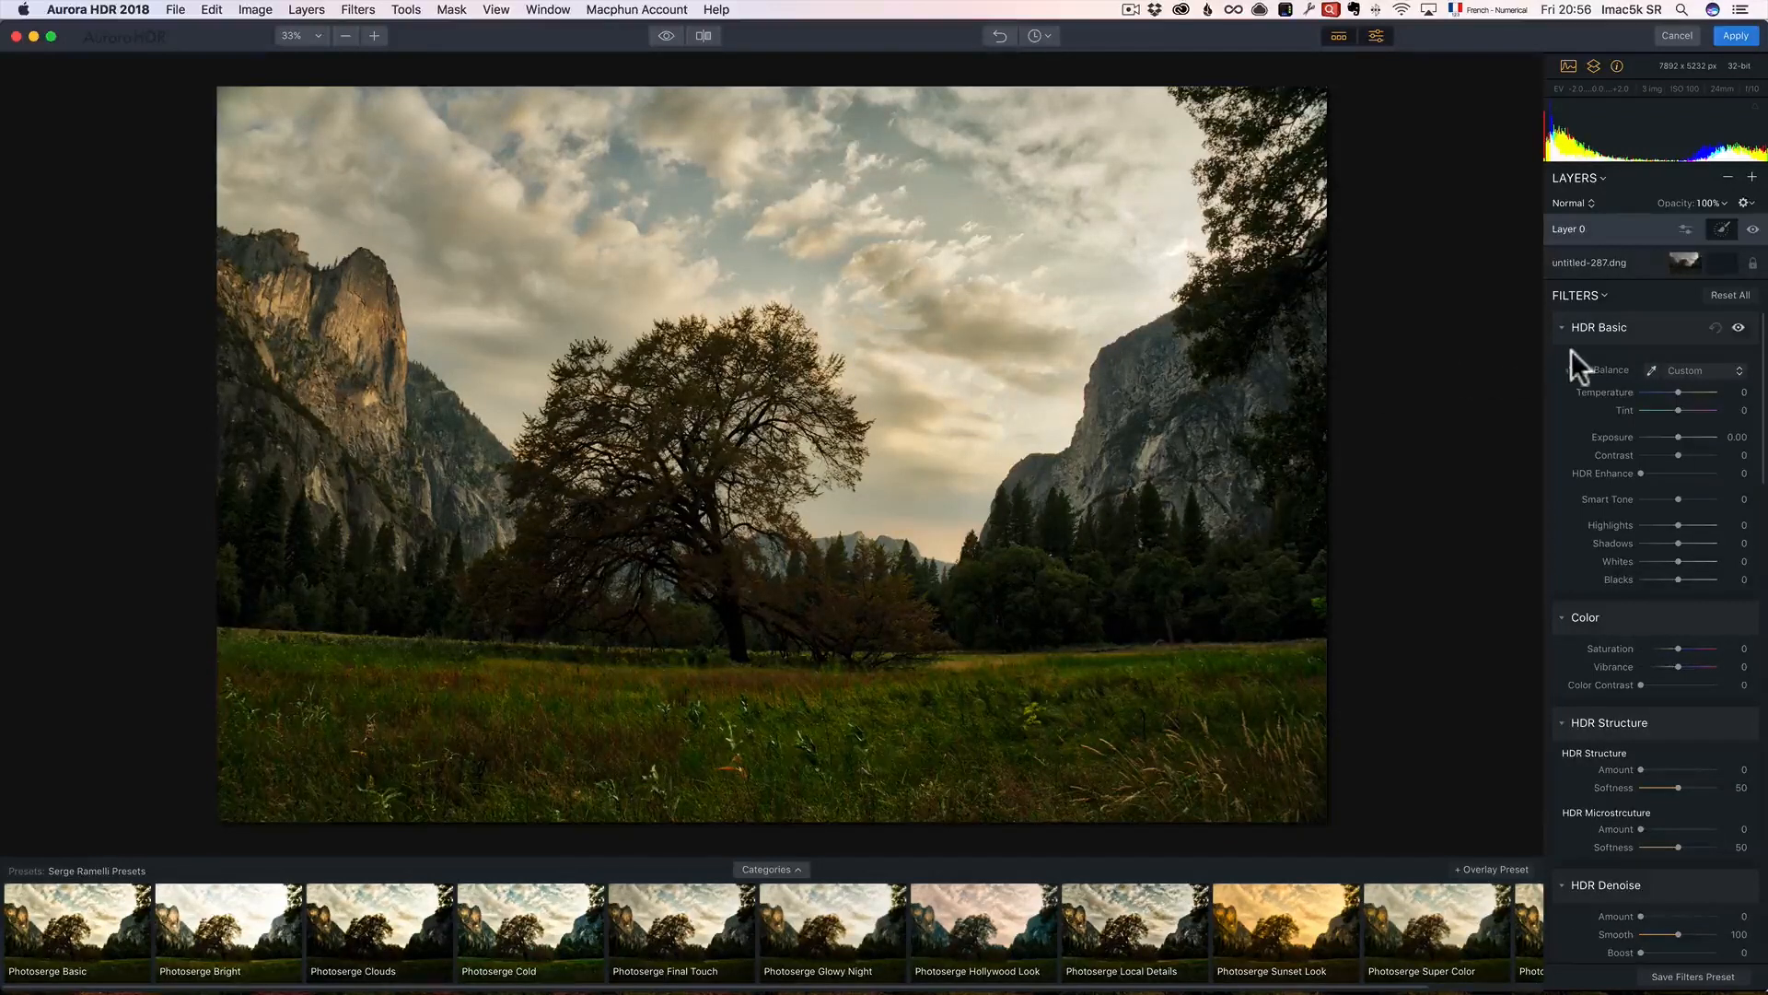
pyautogui.click(1693, 390)
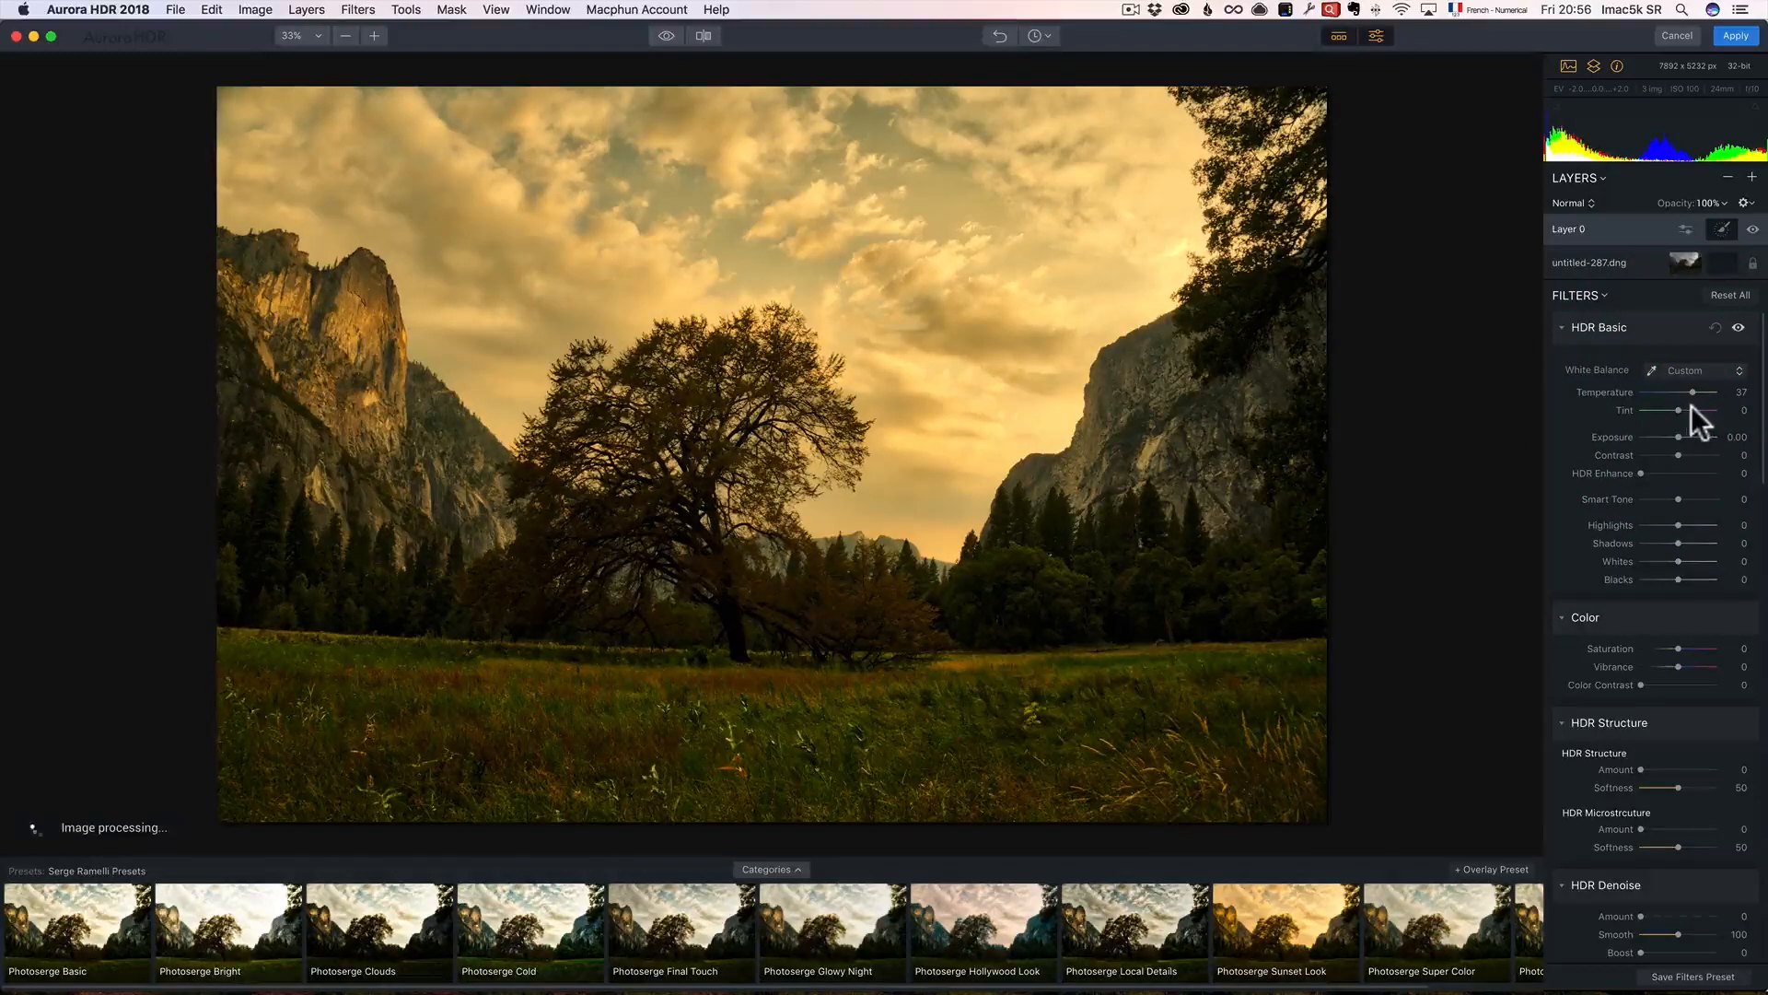
pyautogui.moveTo(1689, 391); pyautogui.dragTo(1683, 393)
pyautogui.click(1688, 406)
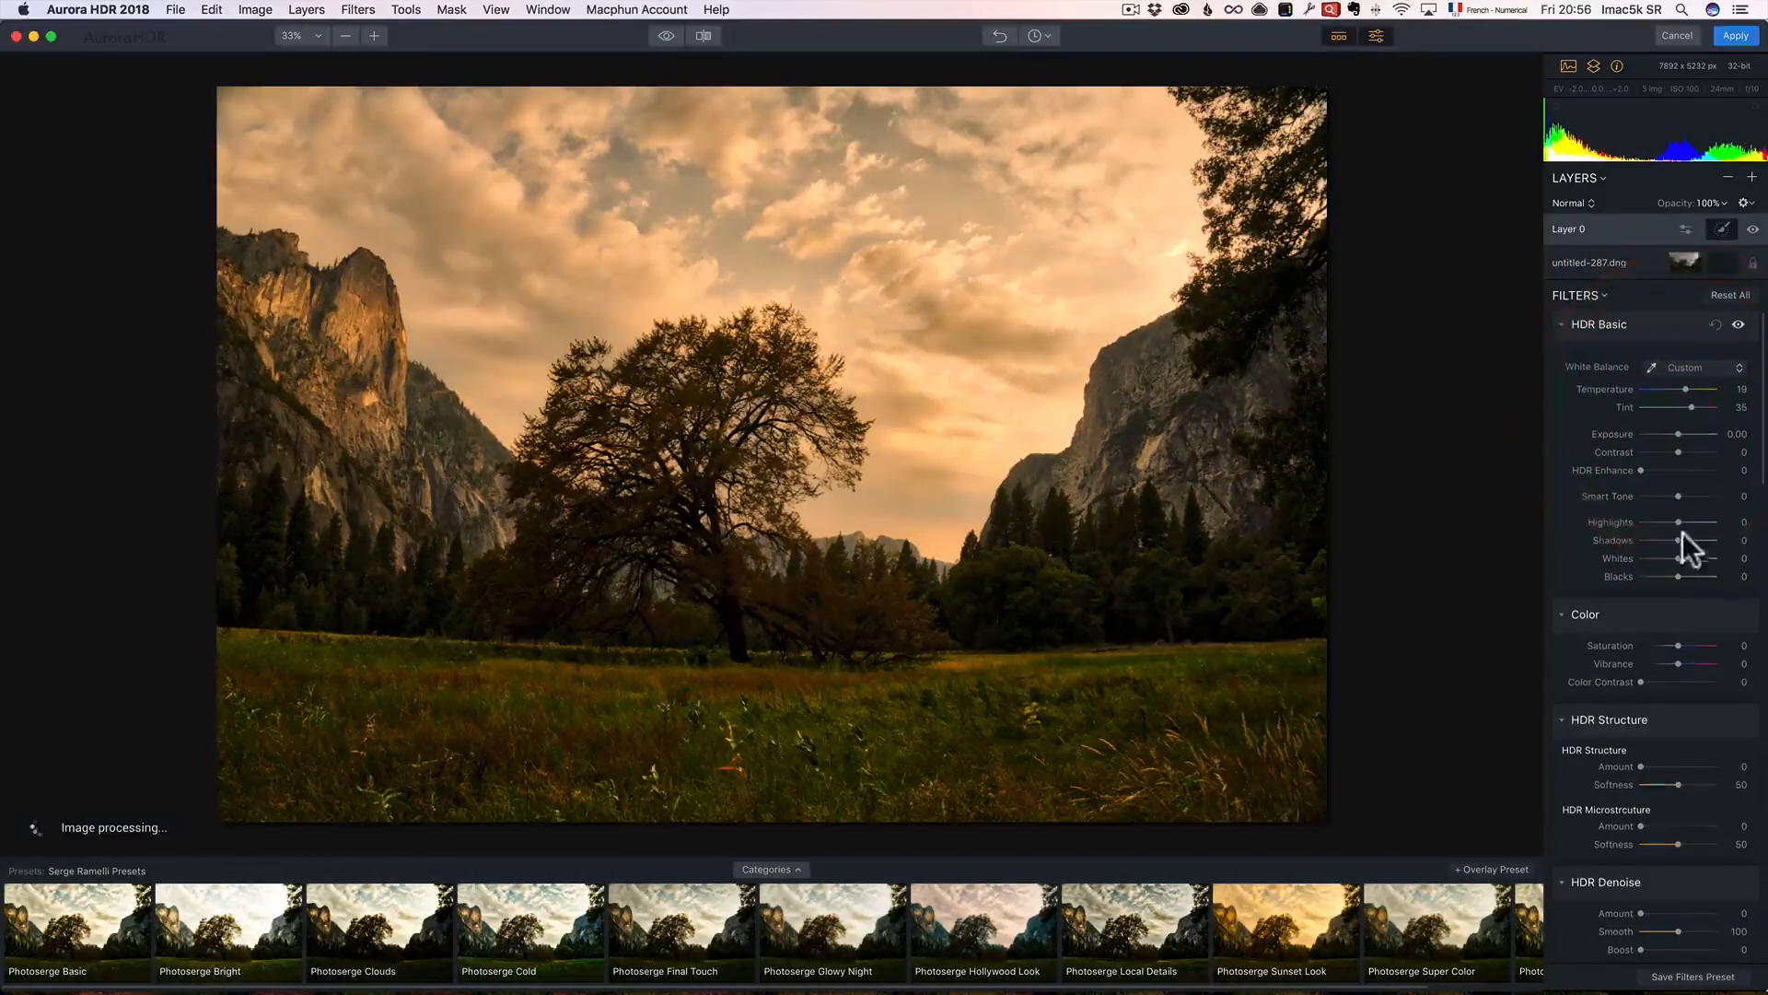
# Set the adjustment layer's Saturation to 29 and Vibrance to 30 in the Color filter
pyautogui.click(1689, 644)
pyautogui.click(1693, 662)
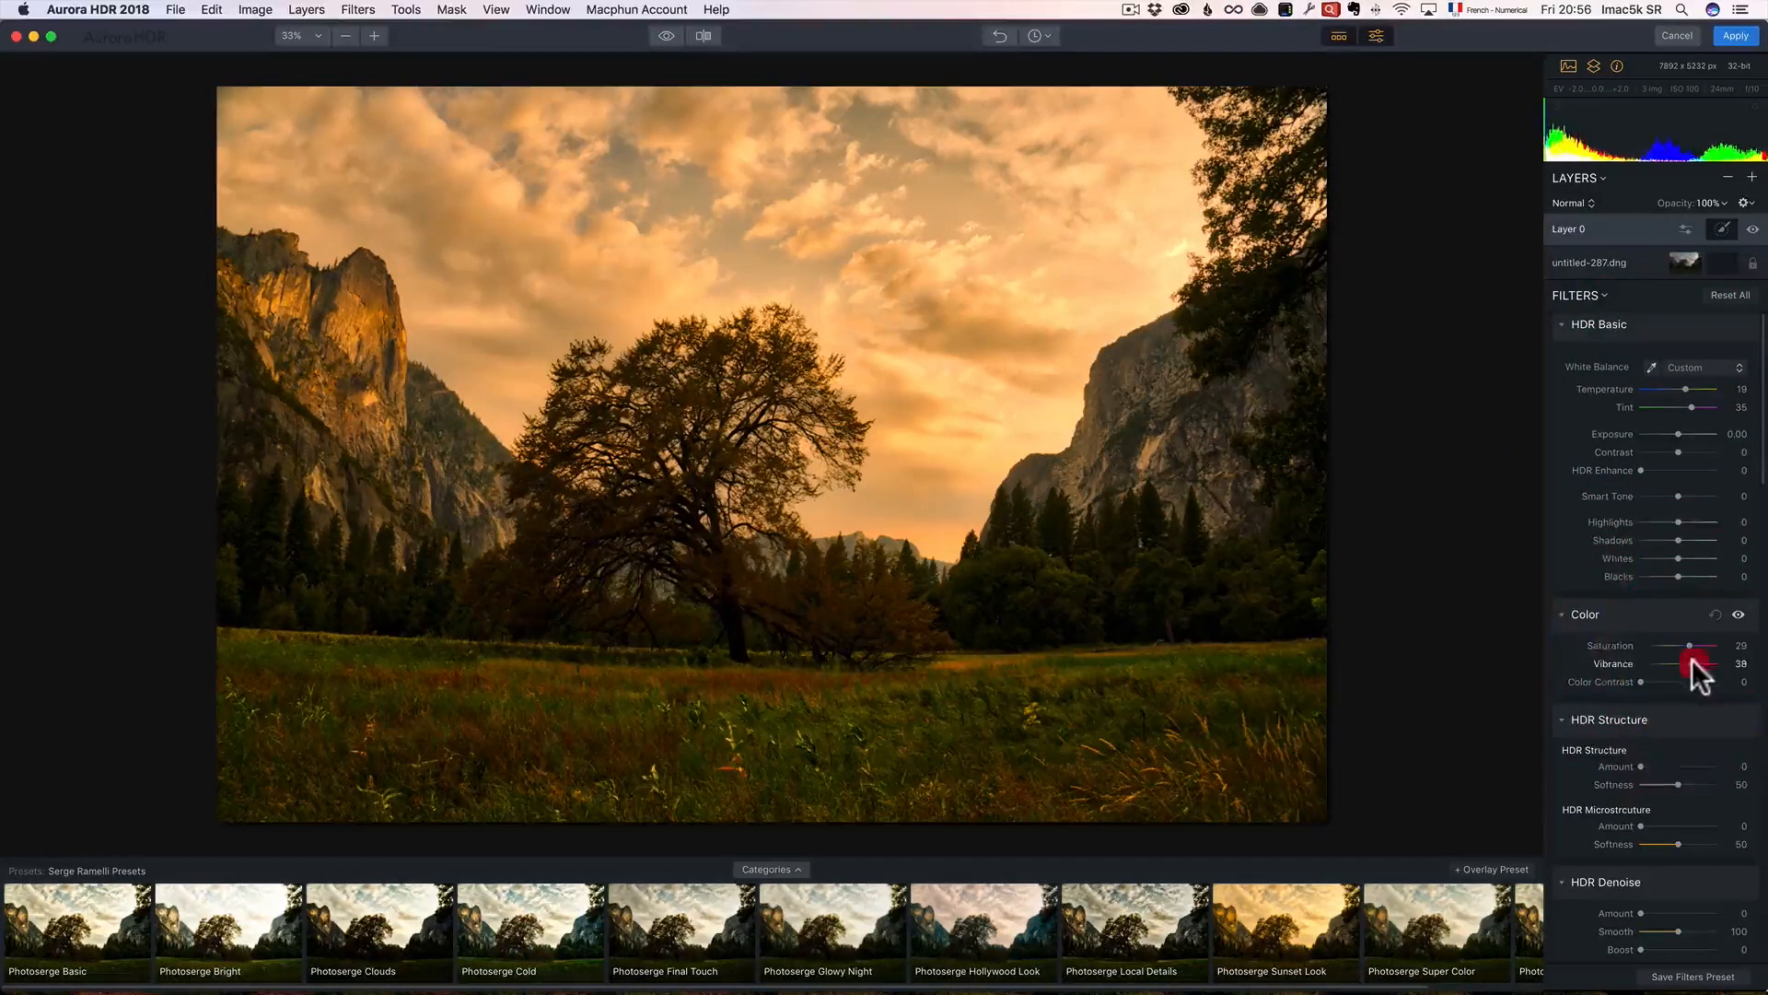
pyautogui.click(1689, 662)
# Paint the adjustment layer's mask over the sky and the tree using a brush of size 300 with 100% softness
pyautogui.click(1721, 231)
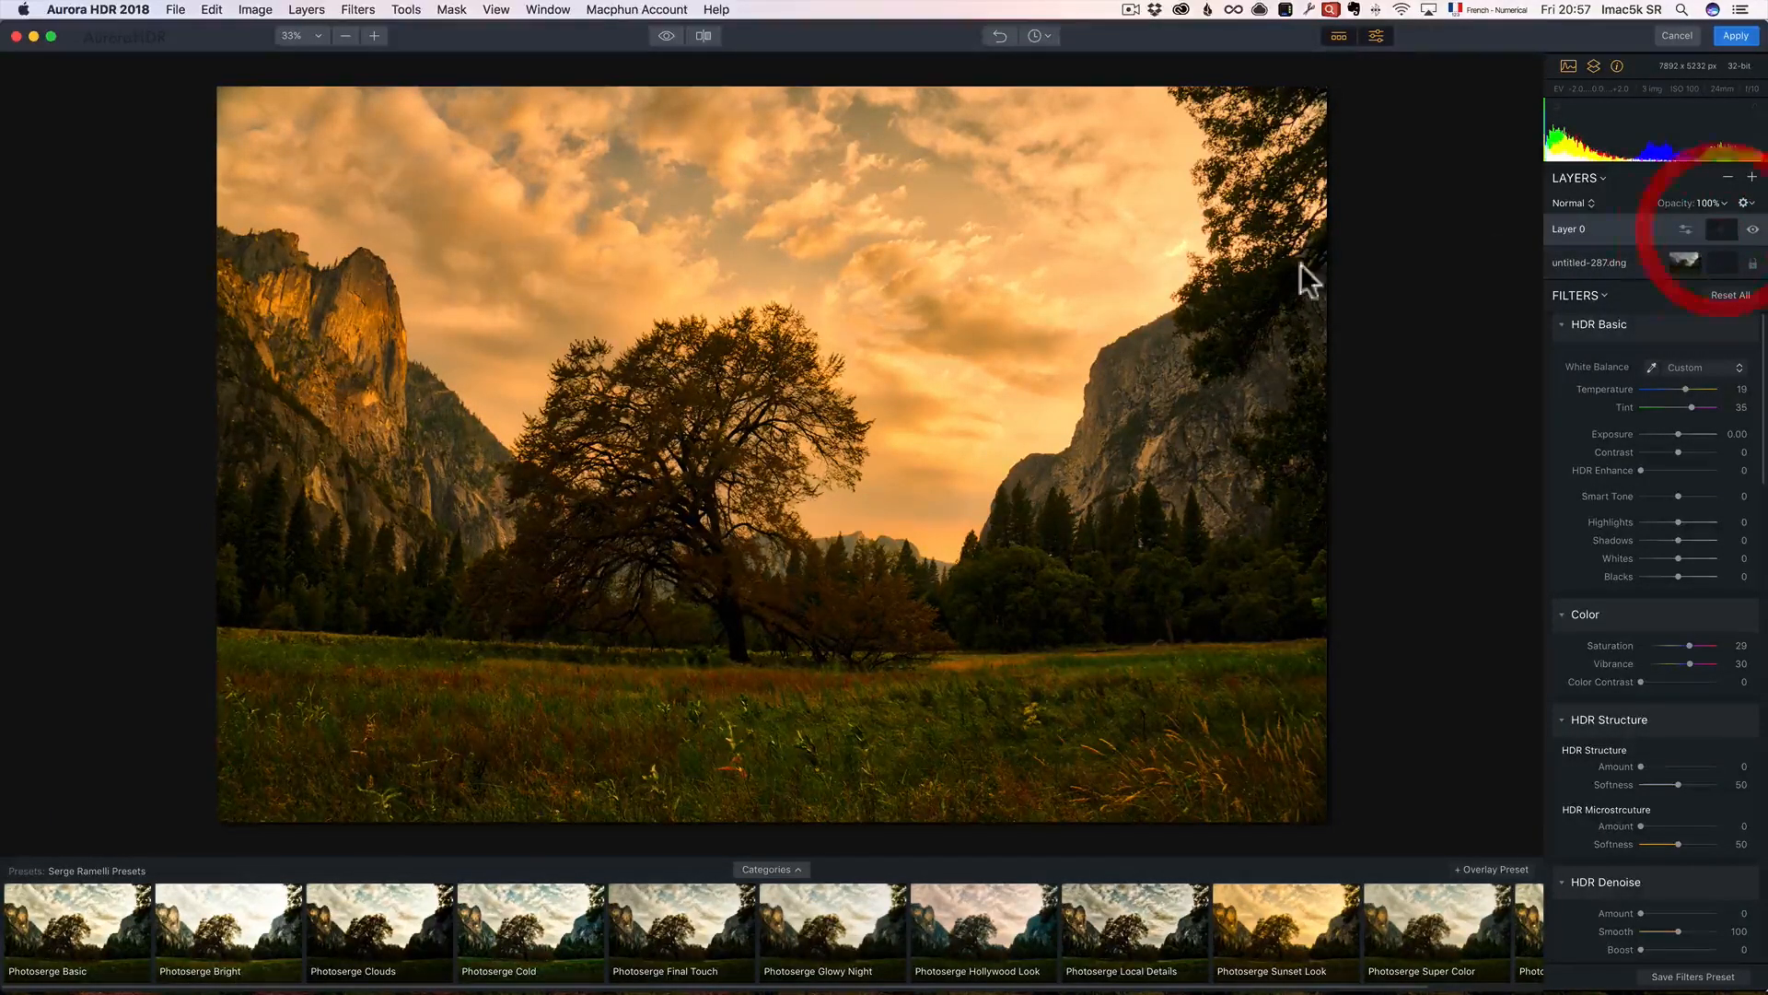
pyautogui.click(1722, 232)
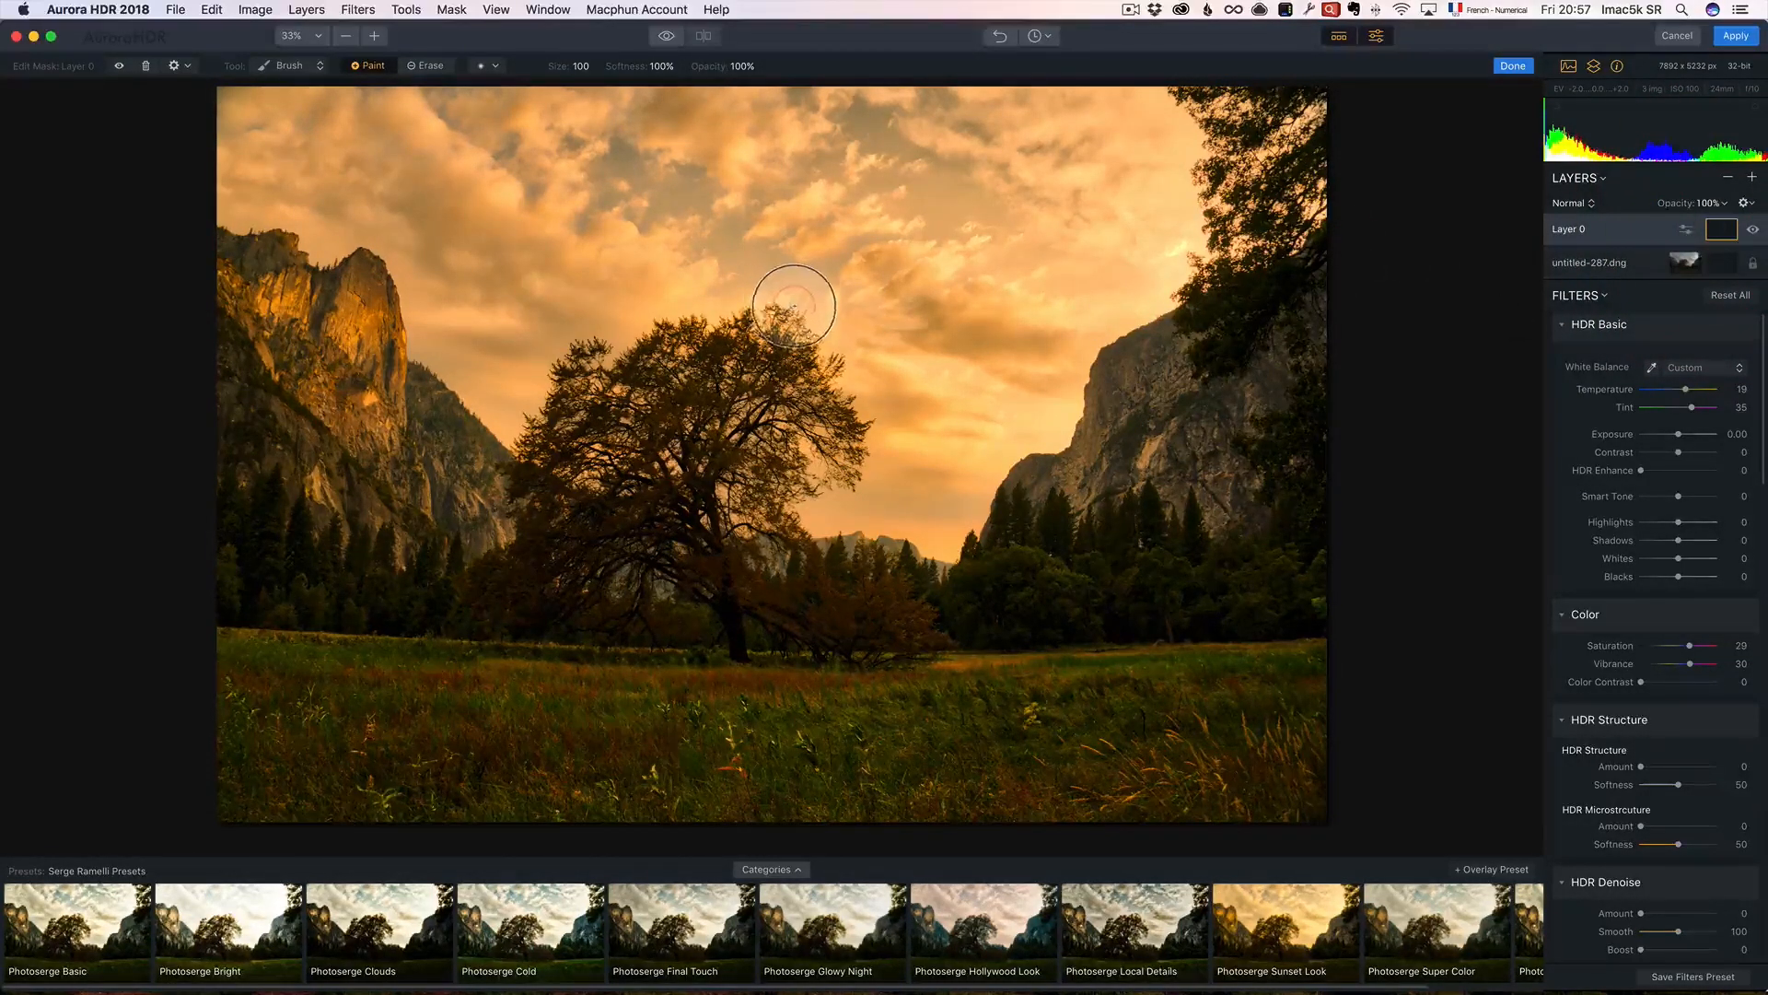
pyautogui.click(676, 66)
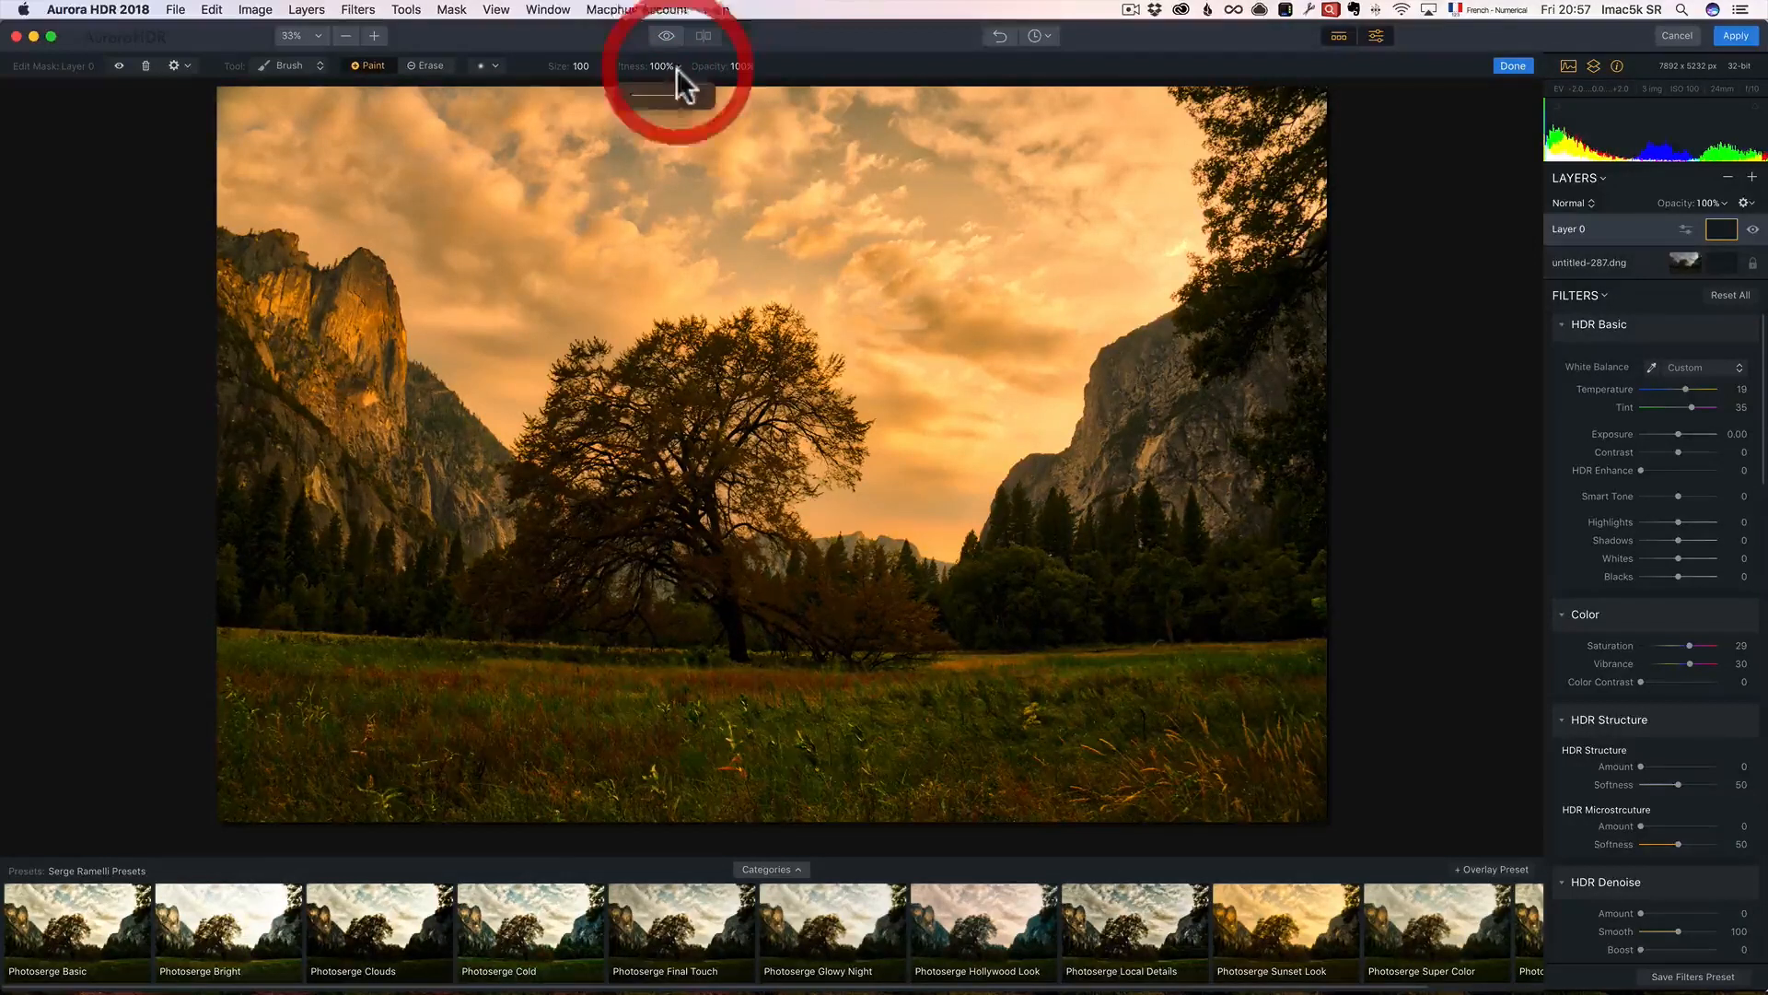
pyautogui.click(695, 94)
pyautogui.click(584, 64)
pyautogui.moveTo(571, 96); pyautogui.dragTo(599, 95)
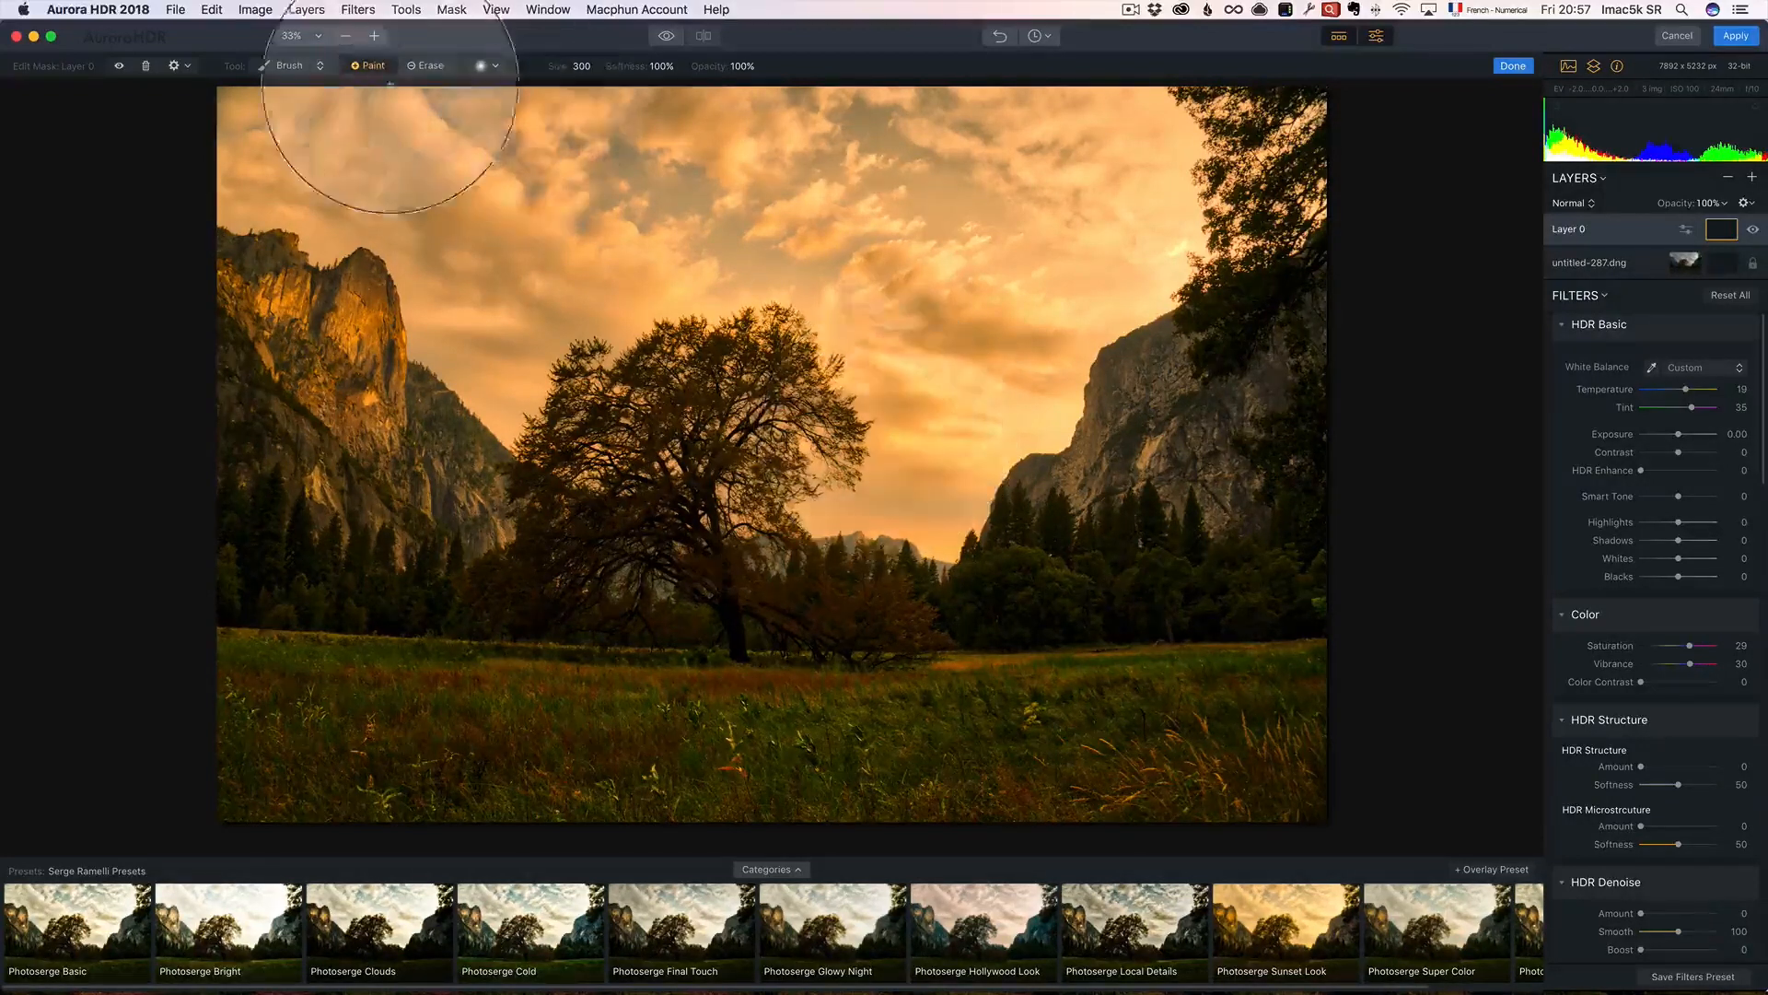
pyautogui.moveTo(1027, 250)
pyautogui.mouseDown()
pyautogui.moveTo(934, 286)
pyautogui.moveTo(968, 288)
pyautogui.moveTo(886, 245)
pyautogui.moveTo(920, 235)
pyautogui.moveTo(838, 217)
pyautogui.moveTo(418, 198)
pyautogui.moveTo(955, 218)
pyautogui.moveTo(966, 358)
pyautogui.moveTo(1093, 198)
pyautogui.moveTo(1053, 238)
pyautogui.moveTo(972, 323)
pyautogui.moveTo(1114, 204)
pyautogui.moveTo(600, 207)
pyautogui.mouseUp()
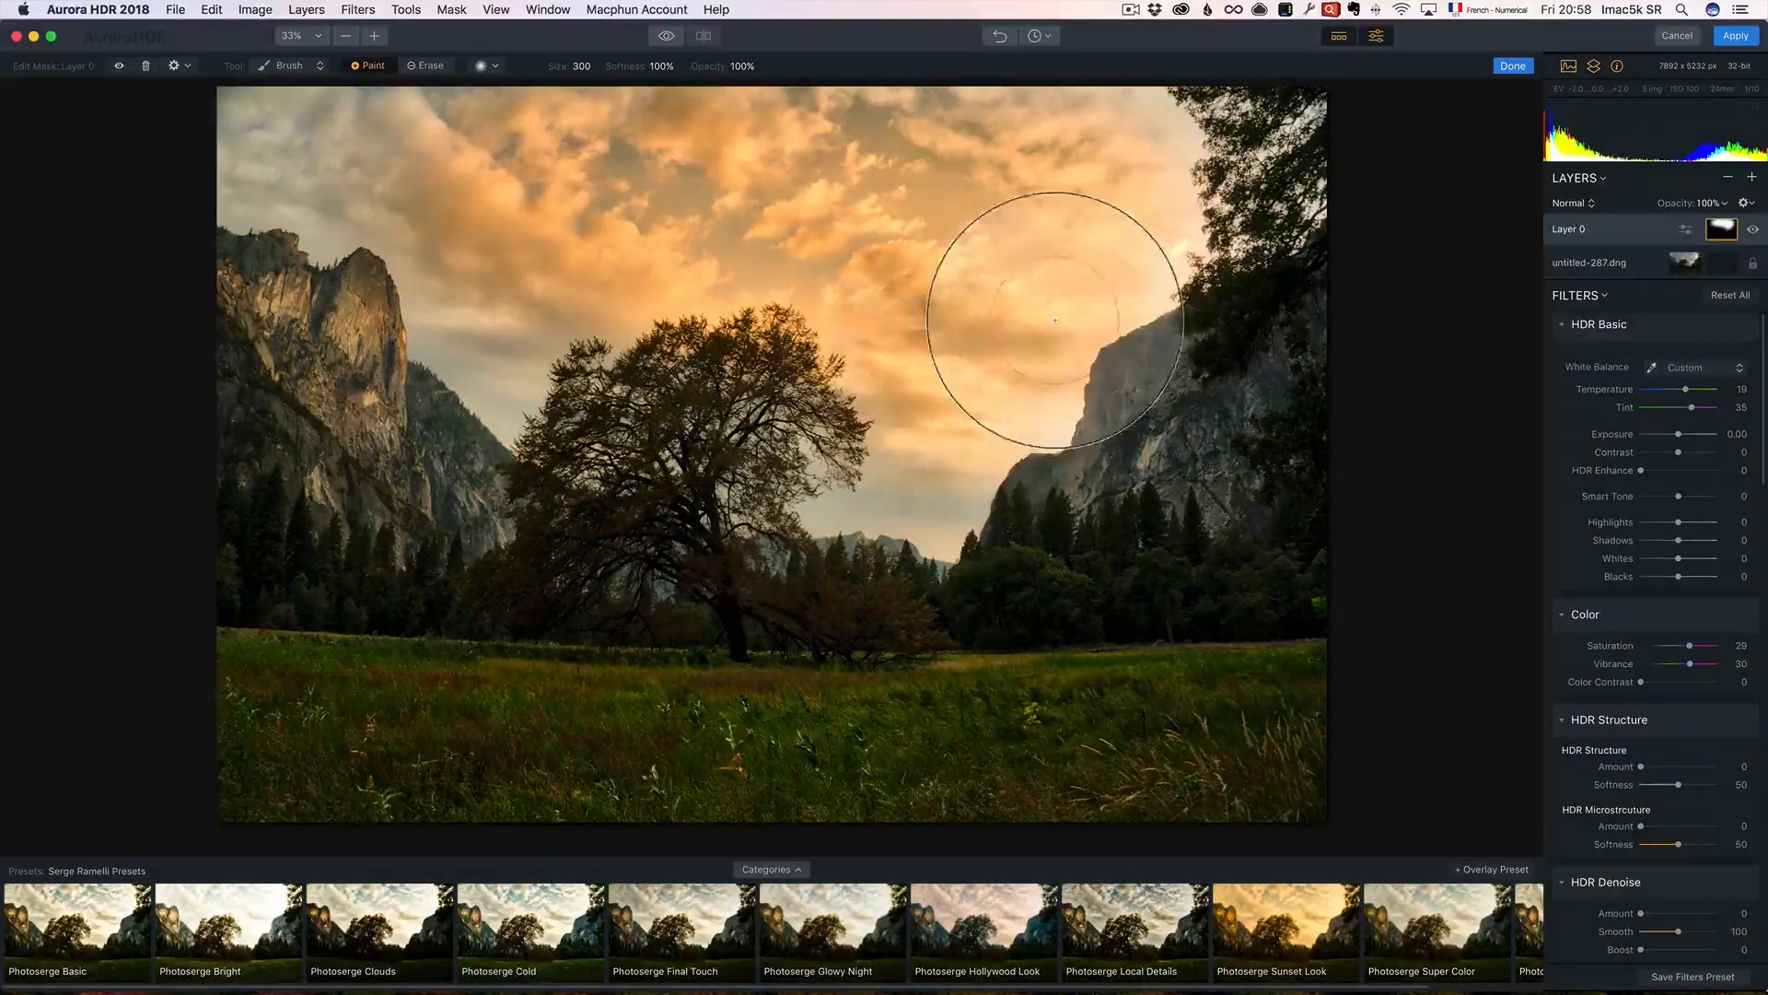
pyautogui.moveTo(643, 528)
pyautogui.mouseDown()
pyautogui.moveTo(714, 508)
pyautogui.moveTo(702, 475)
pyautogui.moveTo(652, 497)
pyautogui.mouseUp()
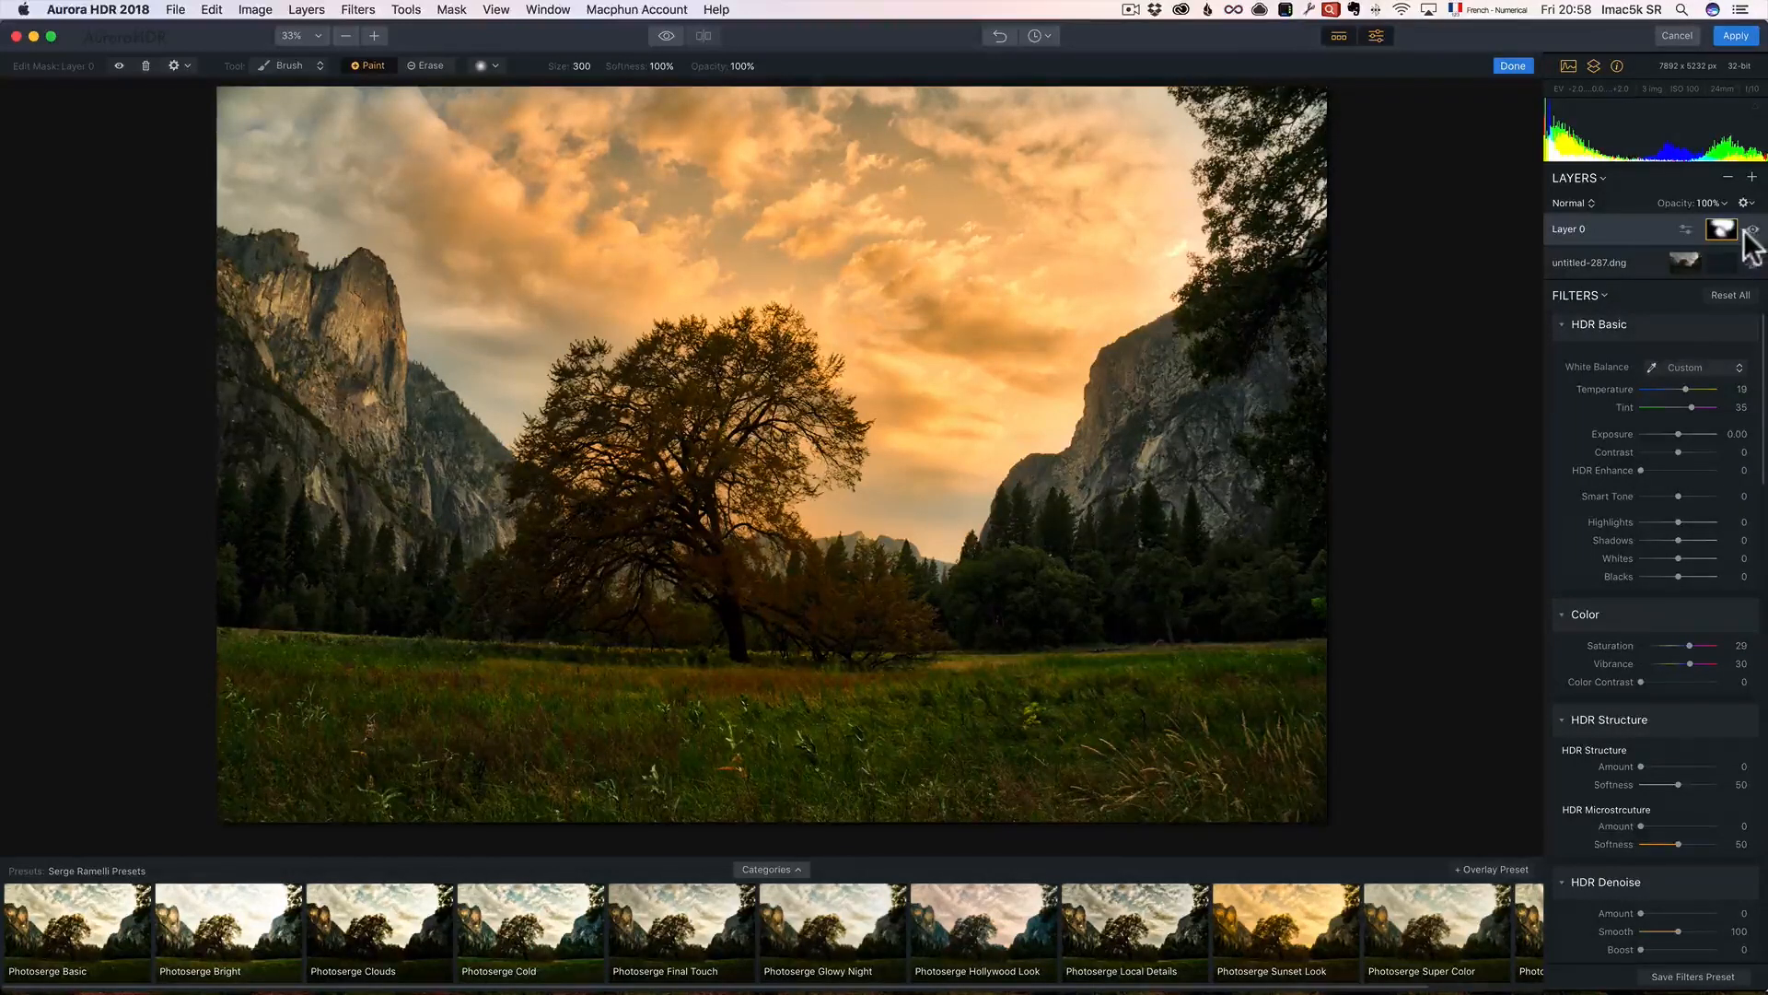
# Erase the warm layer's mask from parts of the sky, then compare the result with the original image
pyautogui.click(425, 67)
pyautogui.moveTo(466, 296)
pyautogui.mouseDown()
pyautogui.moveTo(512, 279)
pyautogui.moveTo(596, 335)
pyautogui.moveTo(553, 249)
pyautogui.moveTo(809, 386)
pyautogui.moveTo(889, 476)
pyautogui.moveTo(859, 369)
pyautogui.moveTo(918, 477)
pyautogui.moveTo(891, 526)
pyautogui.moveTo(655, 219)
pyautogui.moveTo(538, 168)
pyautogui.moveTo(611, 165)
pyautogui.mouseUp()
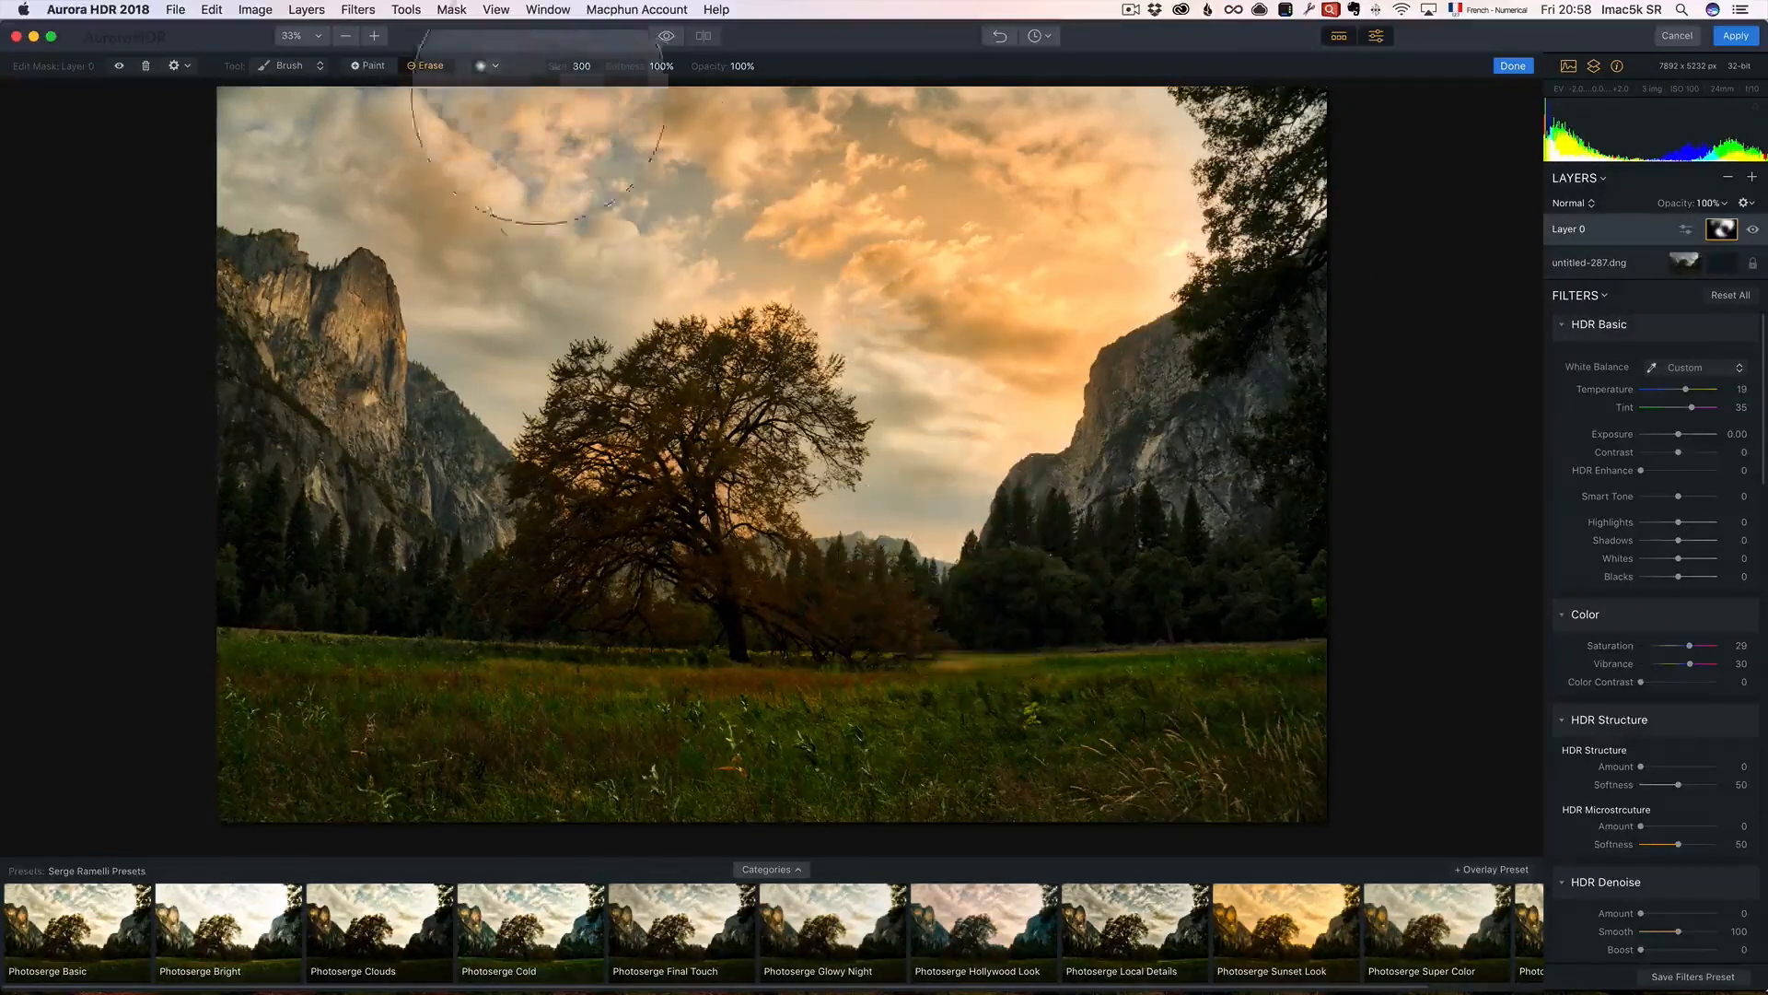
pyautogui.click(668, 36)
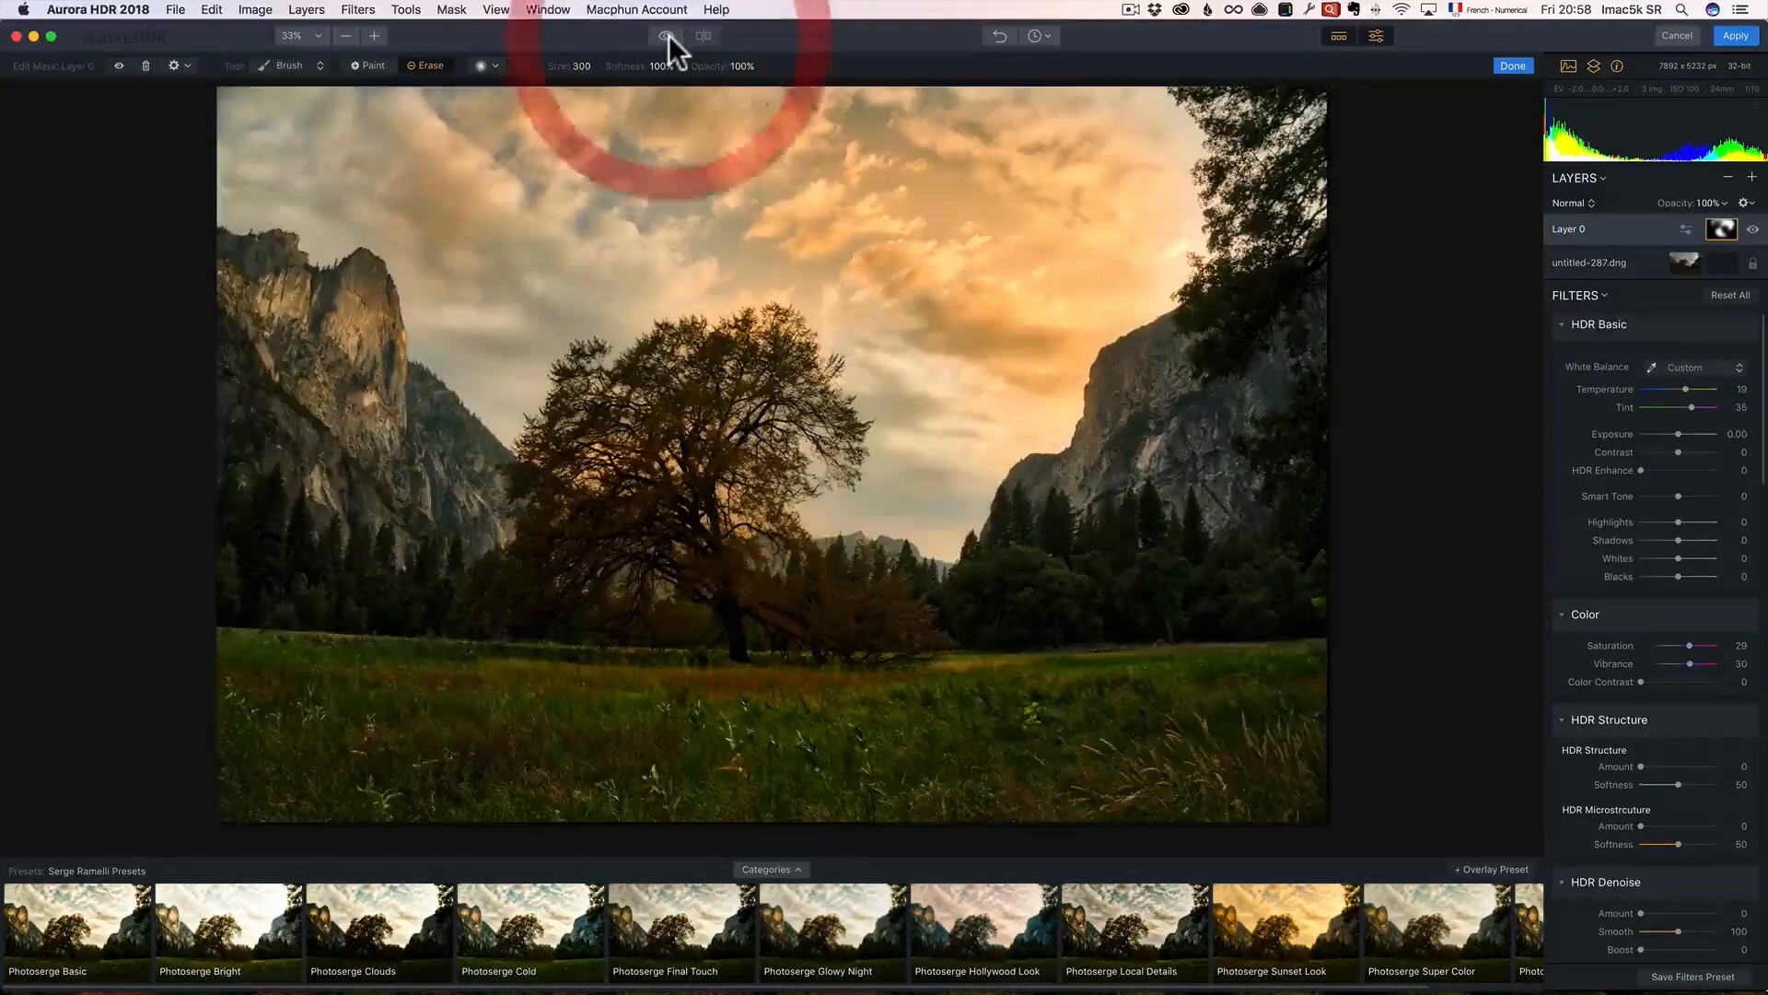
# Add another adjustment layer above the warm layer and start painting with its Dodge and Burn filter
pyautogui.click(668, 36)
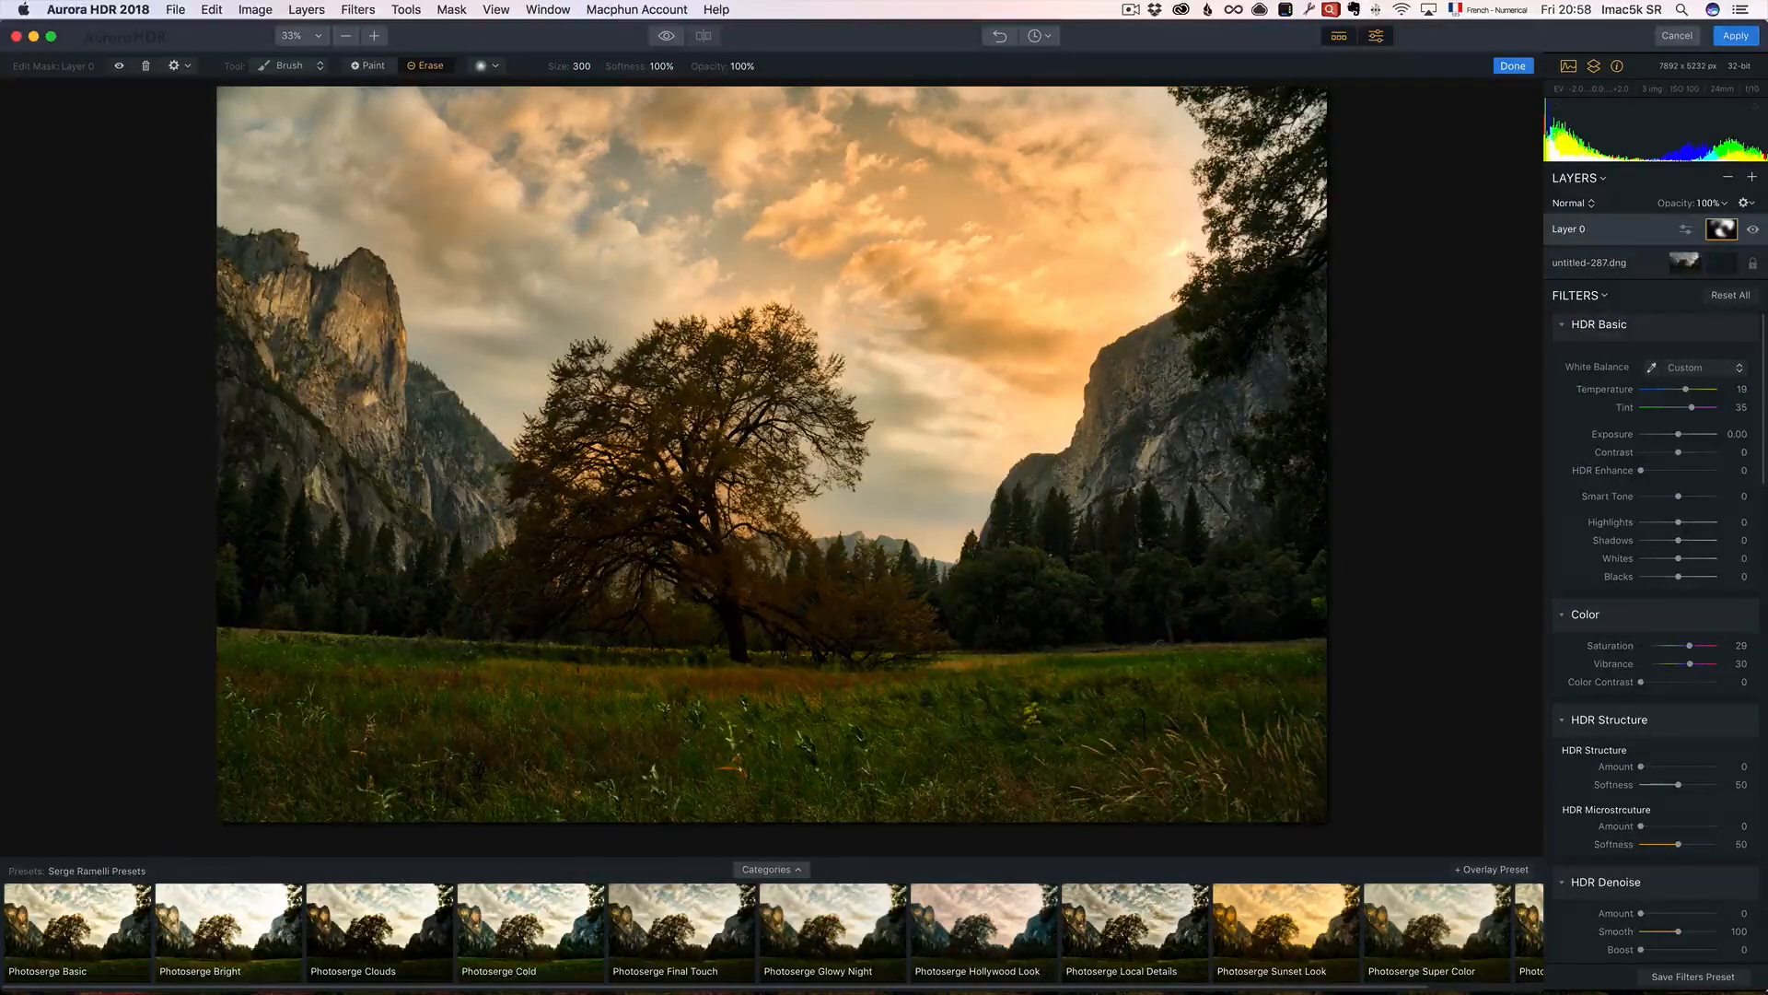
pyautogui.click(1745, 176)
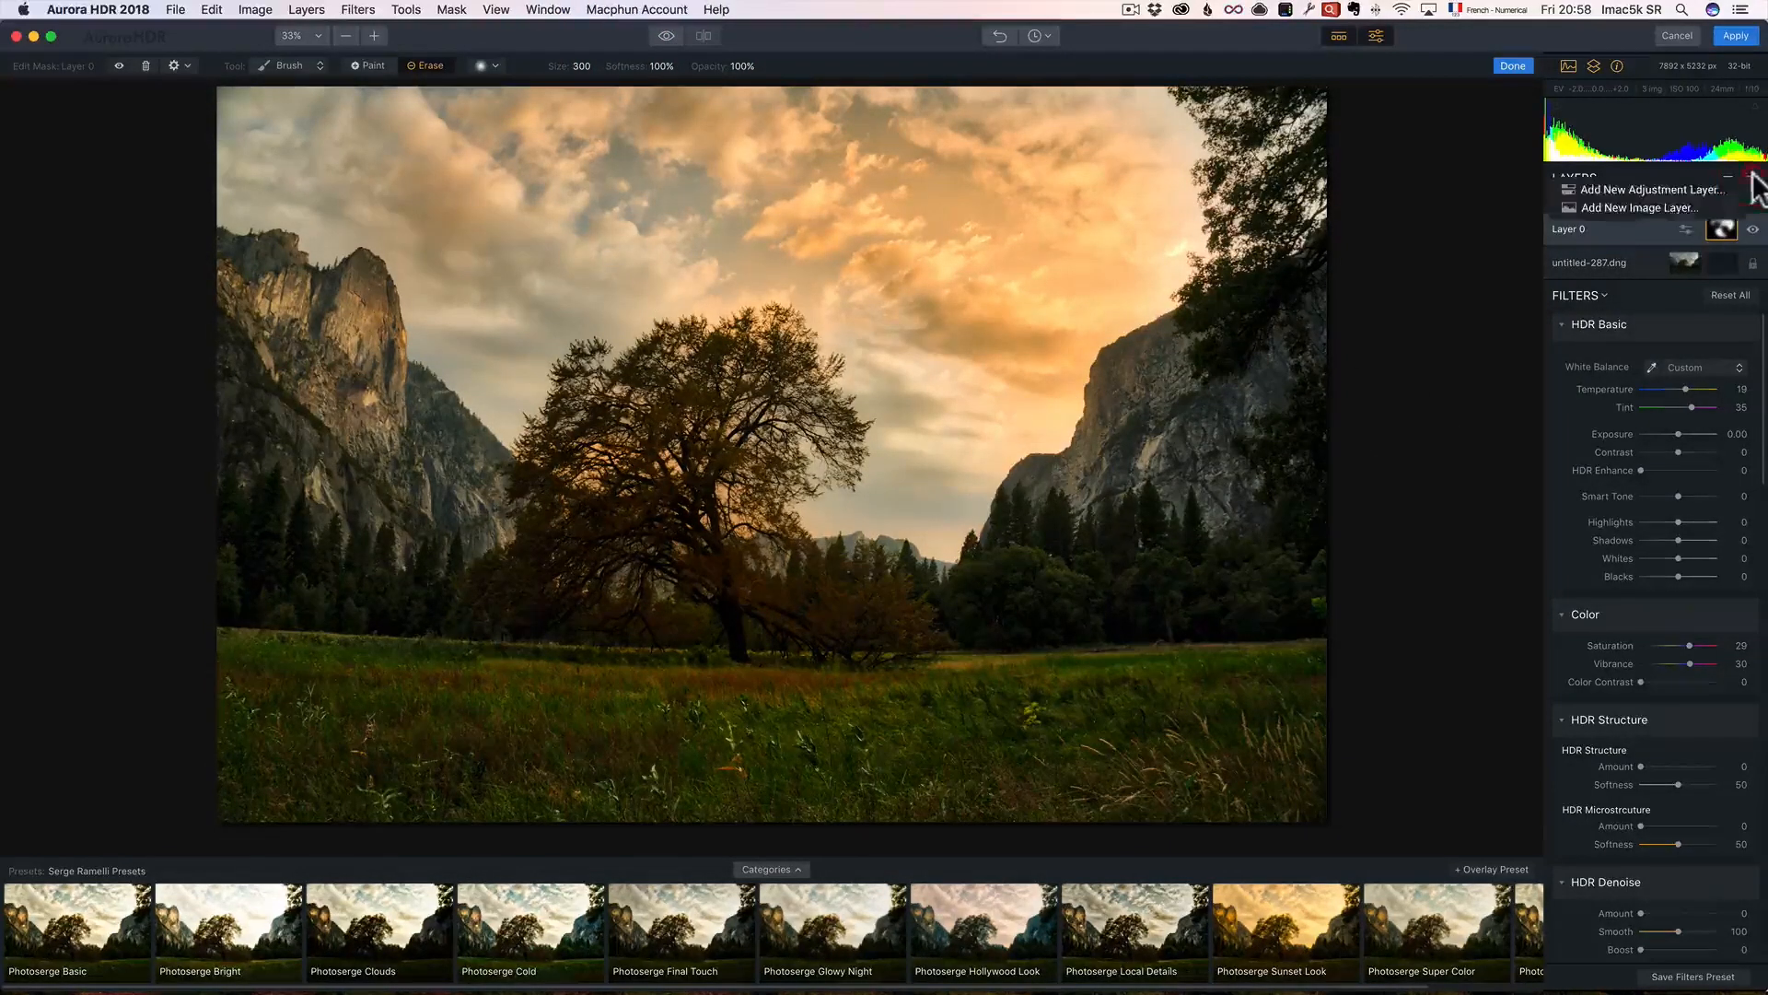
pyautogui.click(1709, 185)
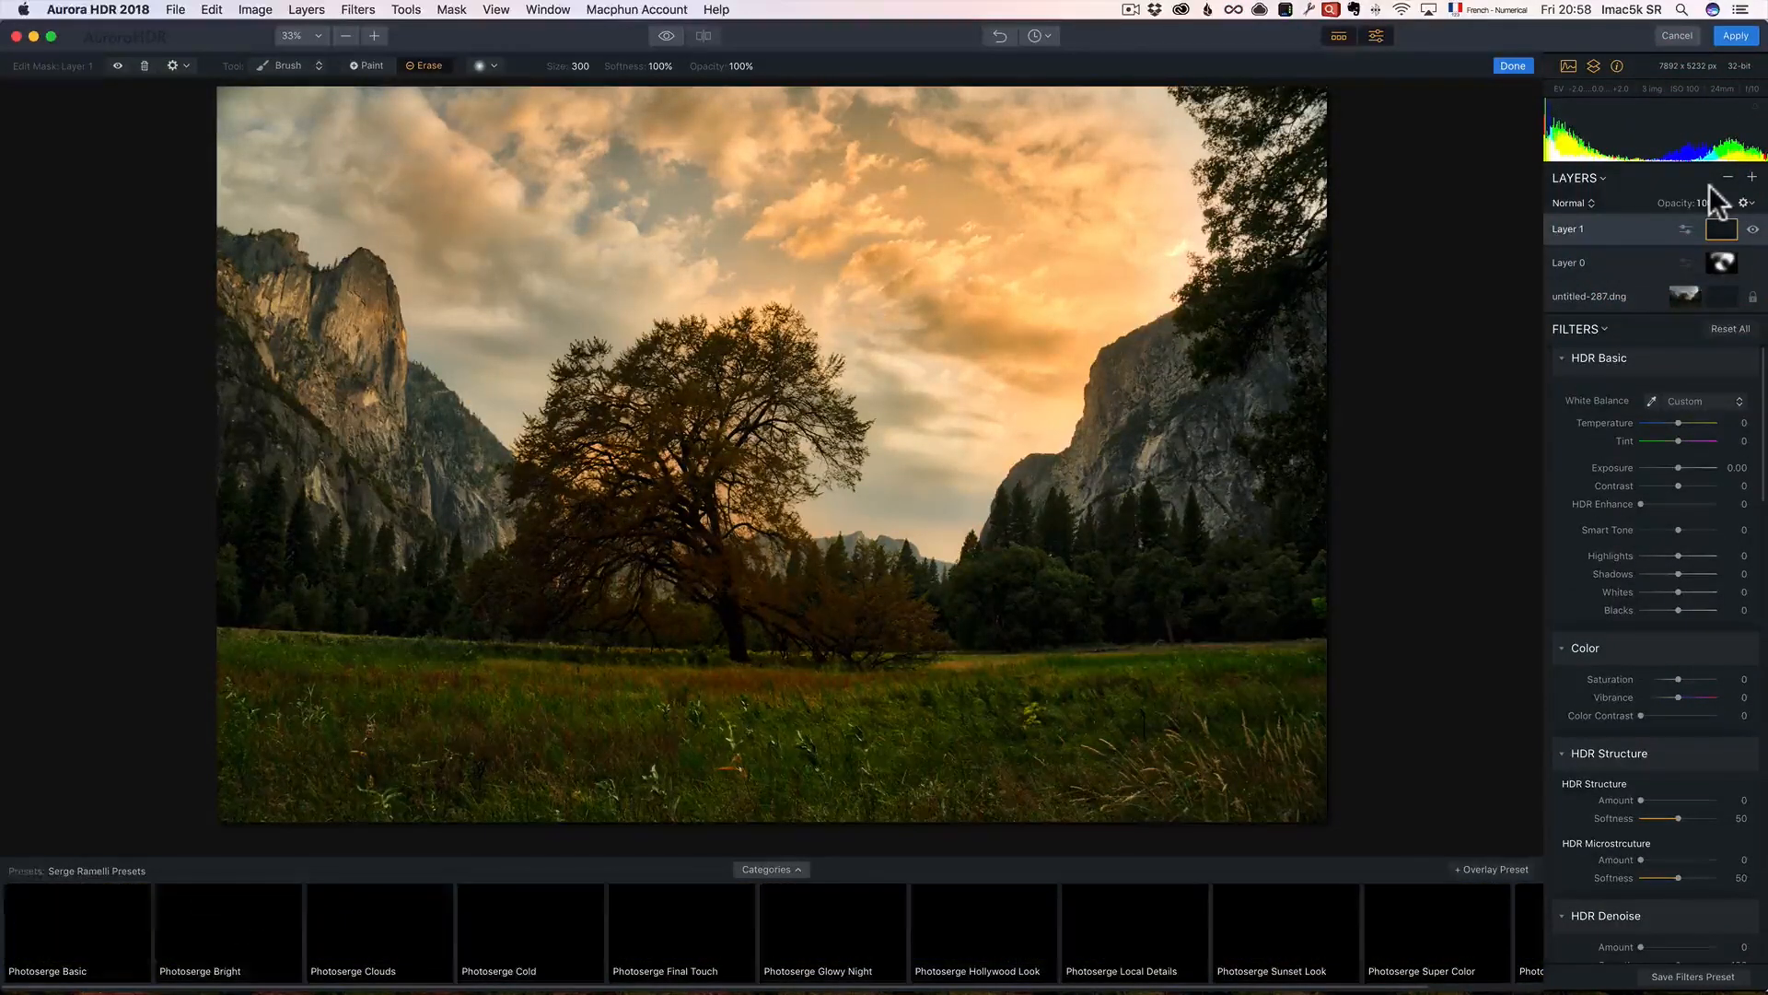
pyautogui.scroll(-15, 1648, 398)
pyautogui.scroll(-10, 1677, 568)
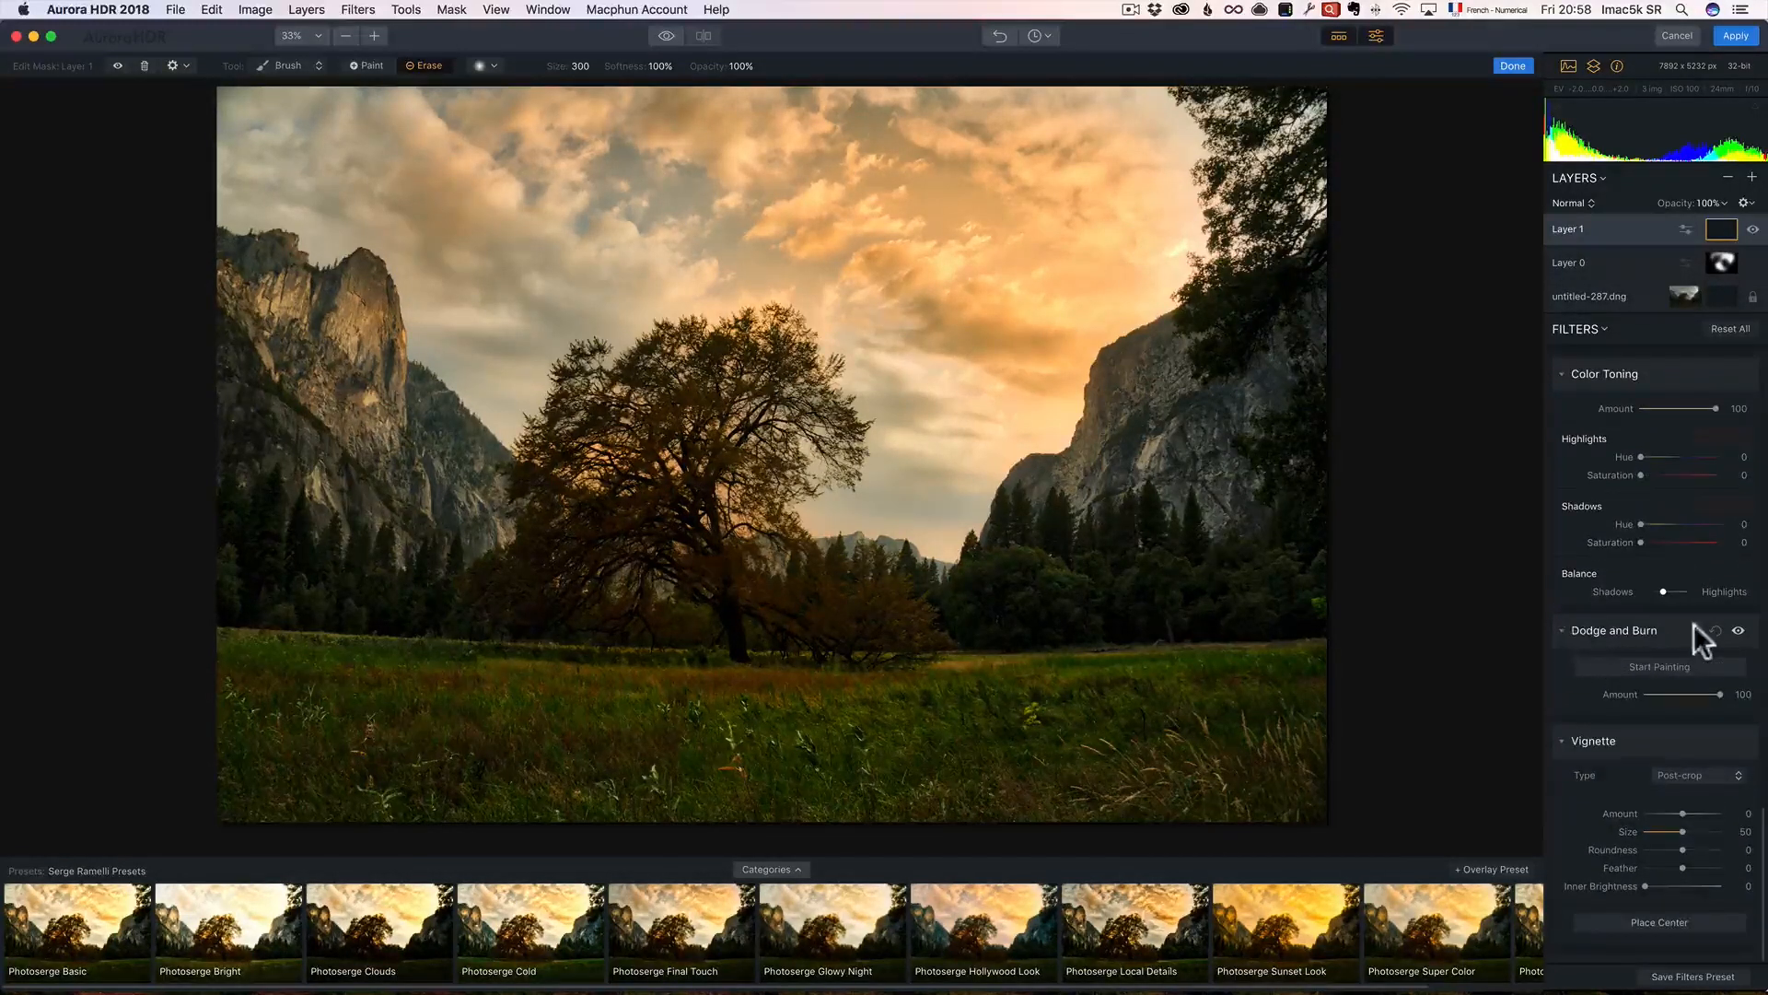
pyautogui.click(1663, 667)
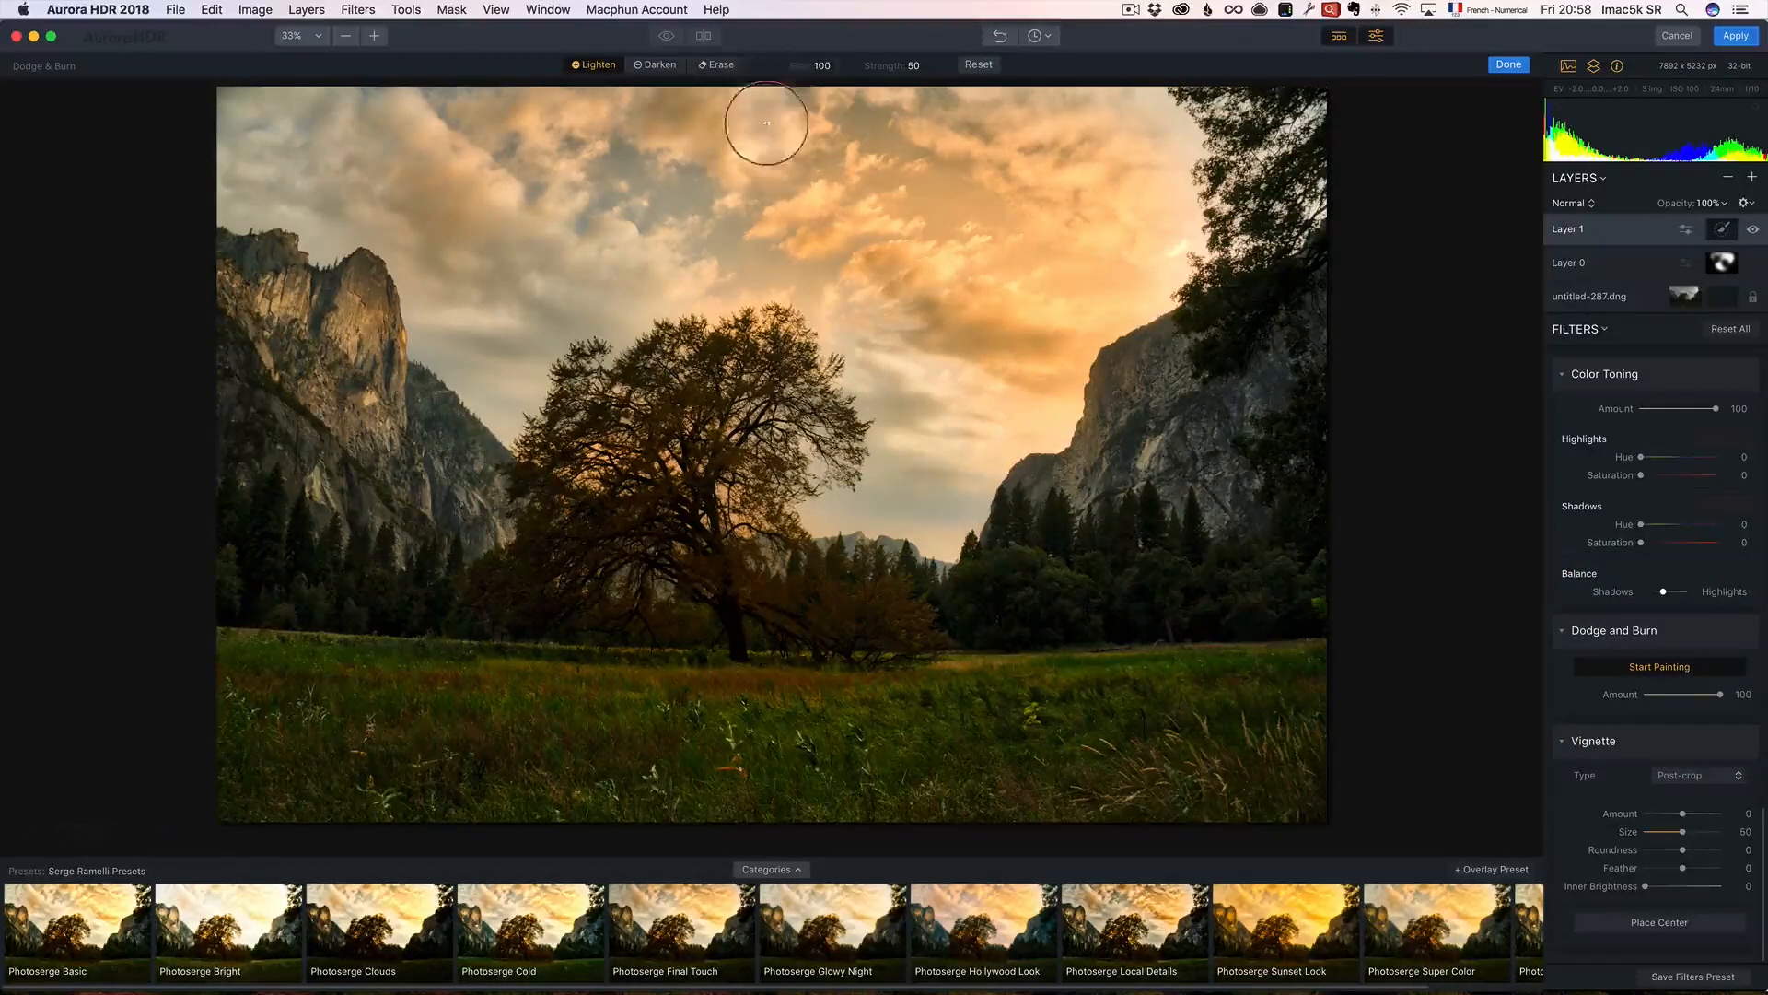
# Lighten the meadow beneath the tree with a Dodge and Burn brush of size 152, and raise the brush strength to 74
pyautogui.click(837, 66)
pyautogui.moveTo(836, 96); pyautogui.dragTo(842, 94)
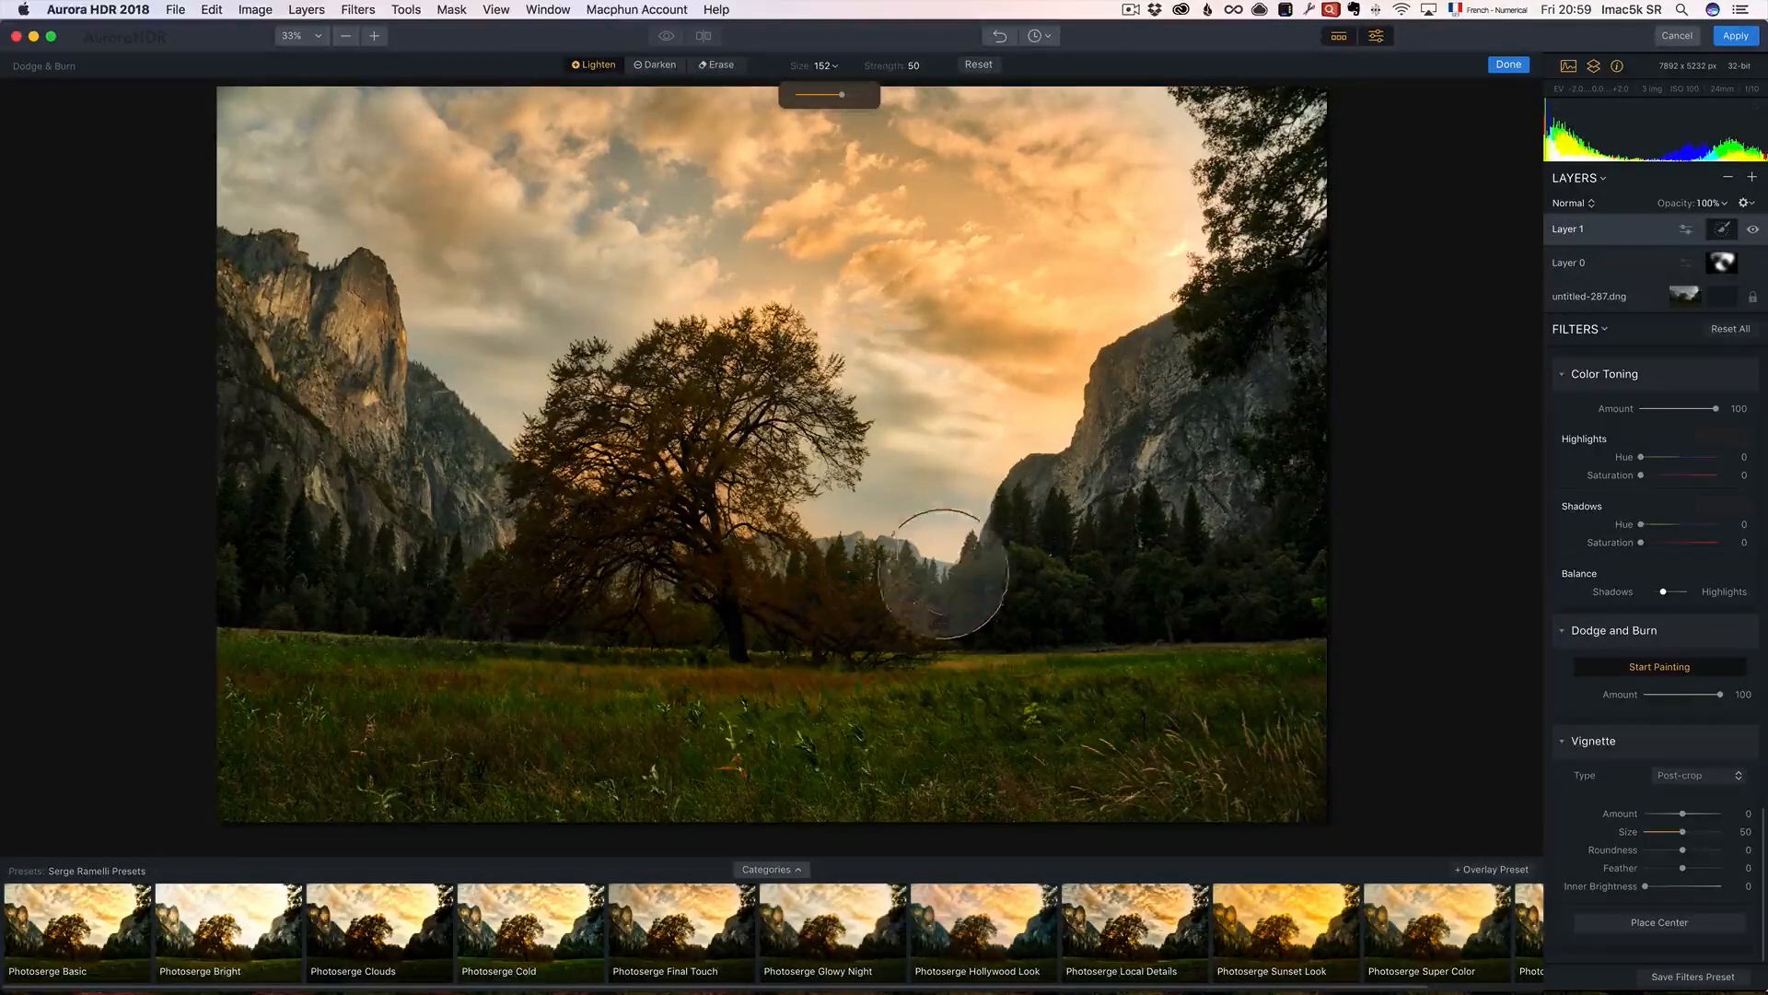
pyautogui.moveTo(351, 658)
pyautogui.mouseDown()
pyautogui.moveTo(513, 681)
pyautogui.moveTo(963, 673)
pyautogui.moveTo(499, 676)
pyautogui.moveTo(589, 688)
pyautogui.mouseUp()
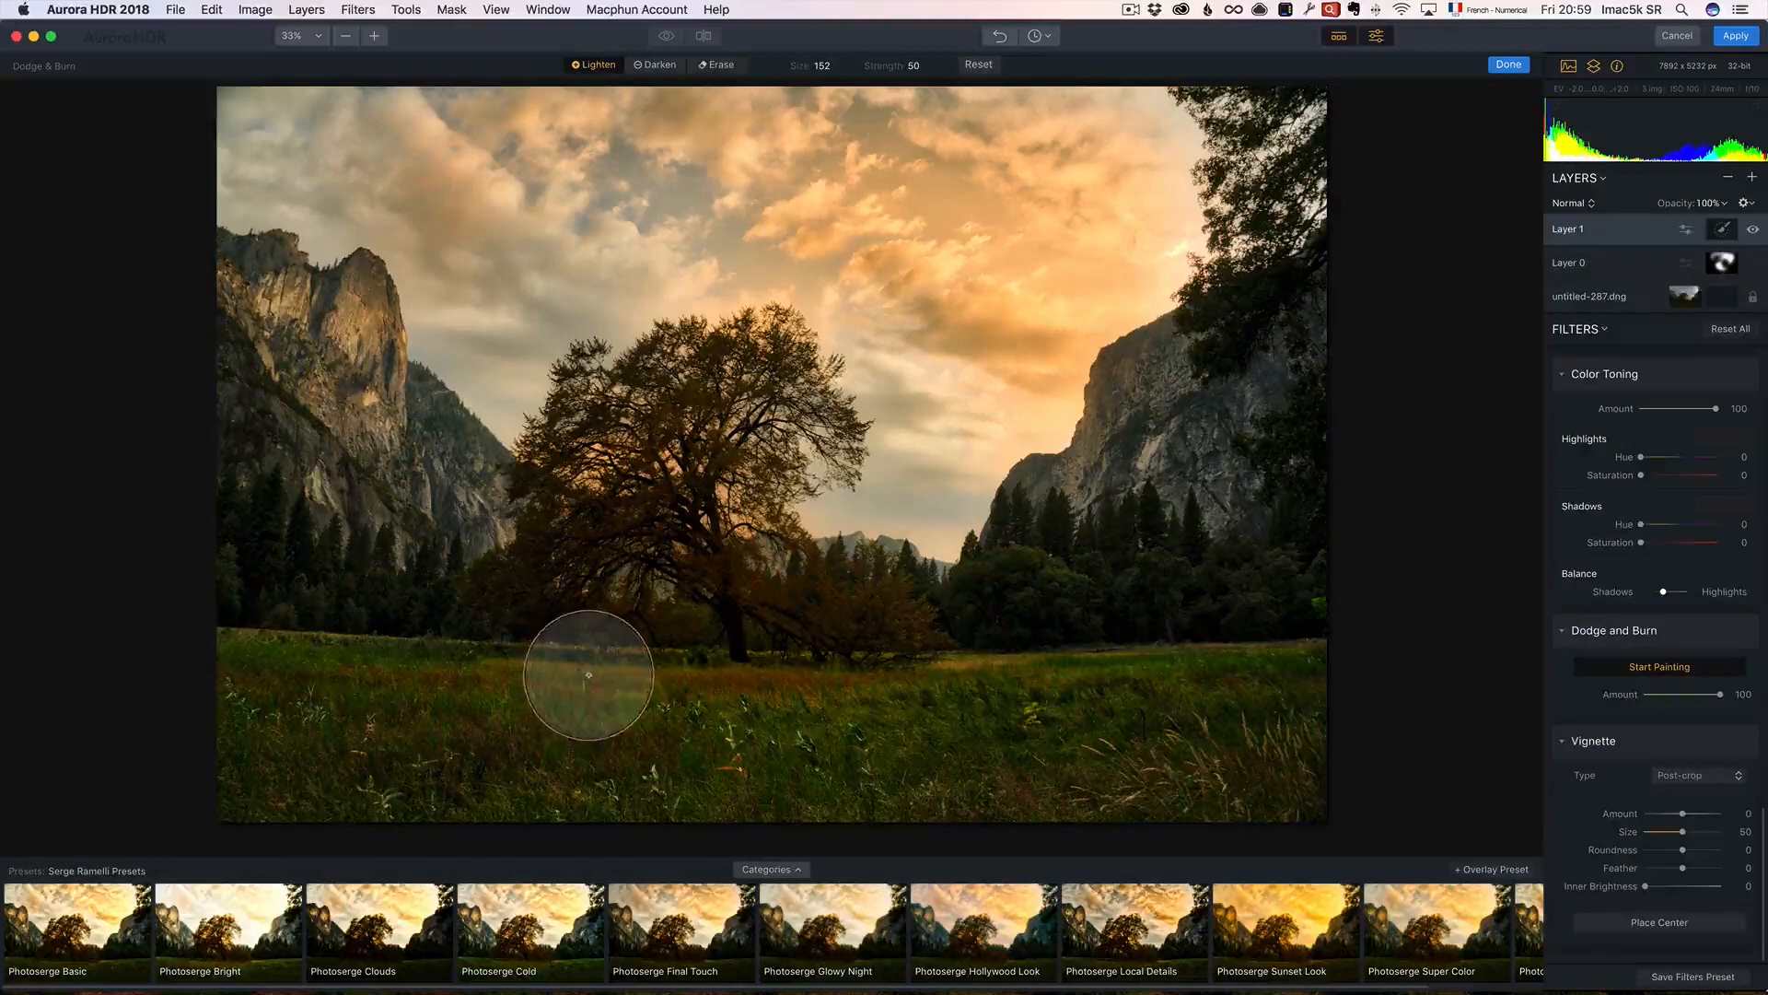
pyautogui.moveTo(586, 662)
pyautogui.mouseDown()
pyautogui.moveTo(987, 679)
pyautogui.moveTo(913, 680)
pyautogui.mouseUp()
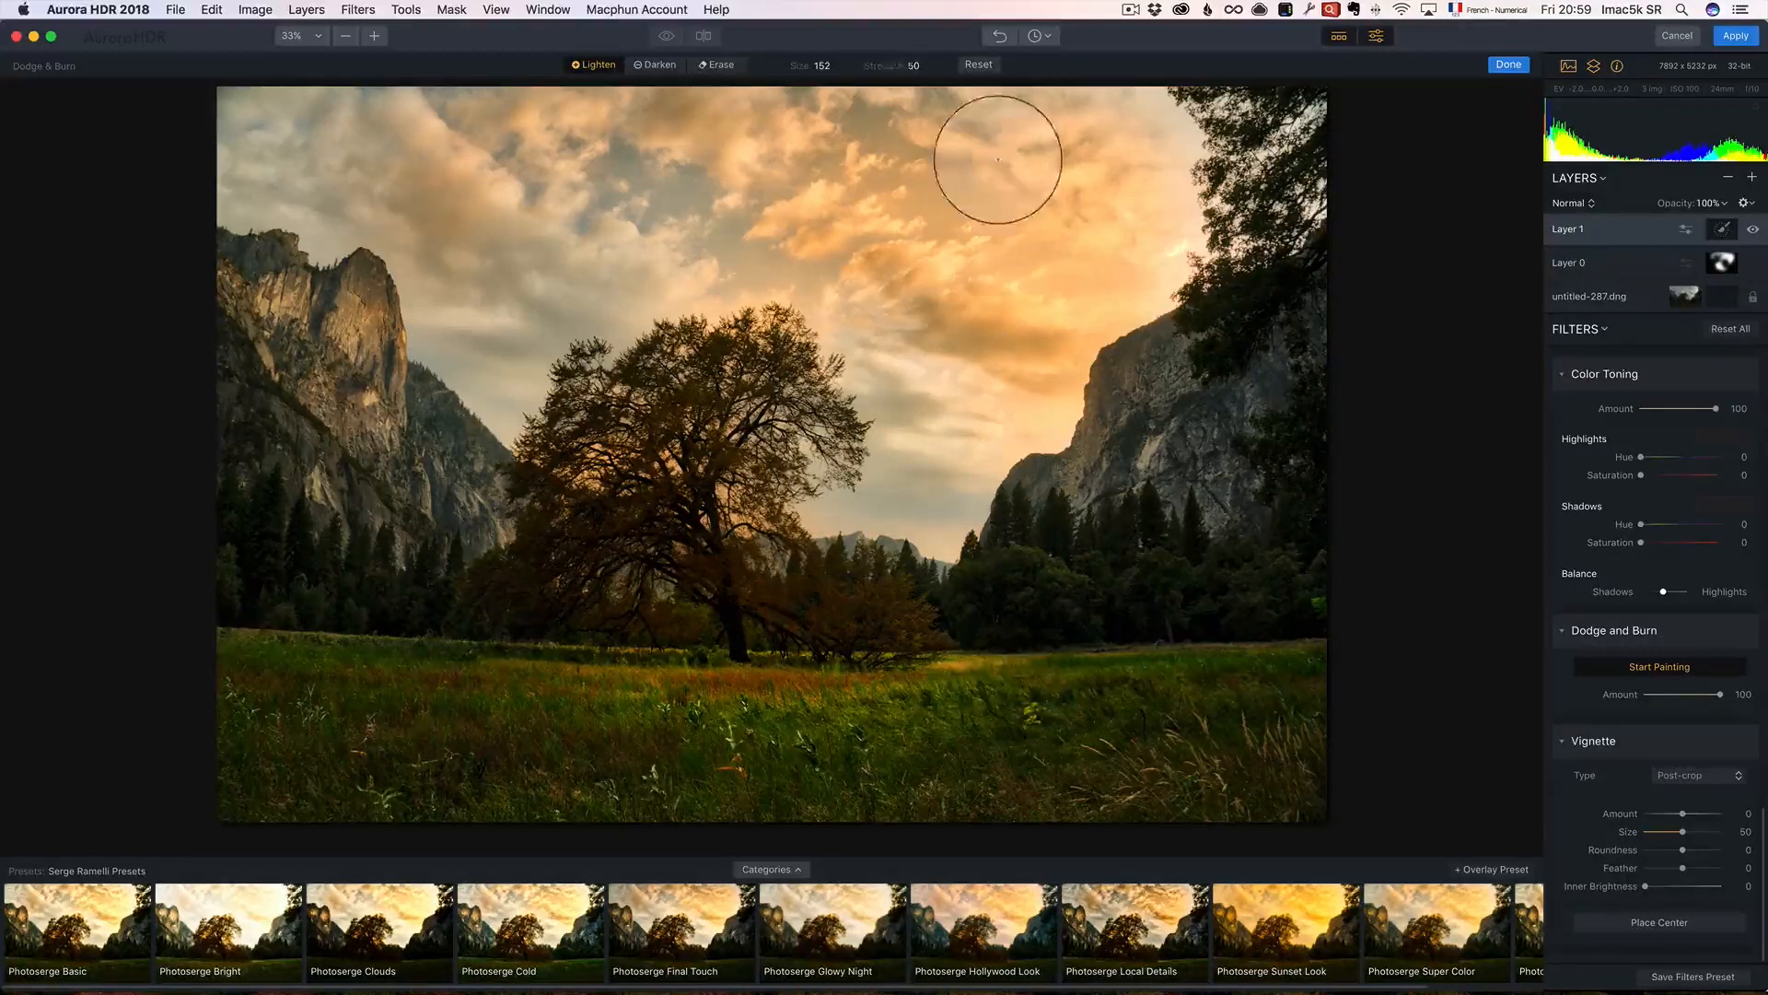
pyautogui.click(919, 65)
pyautogui.moveTo(932, 96); pyautogui.dragTo(936, 95)
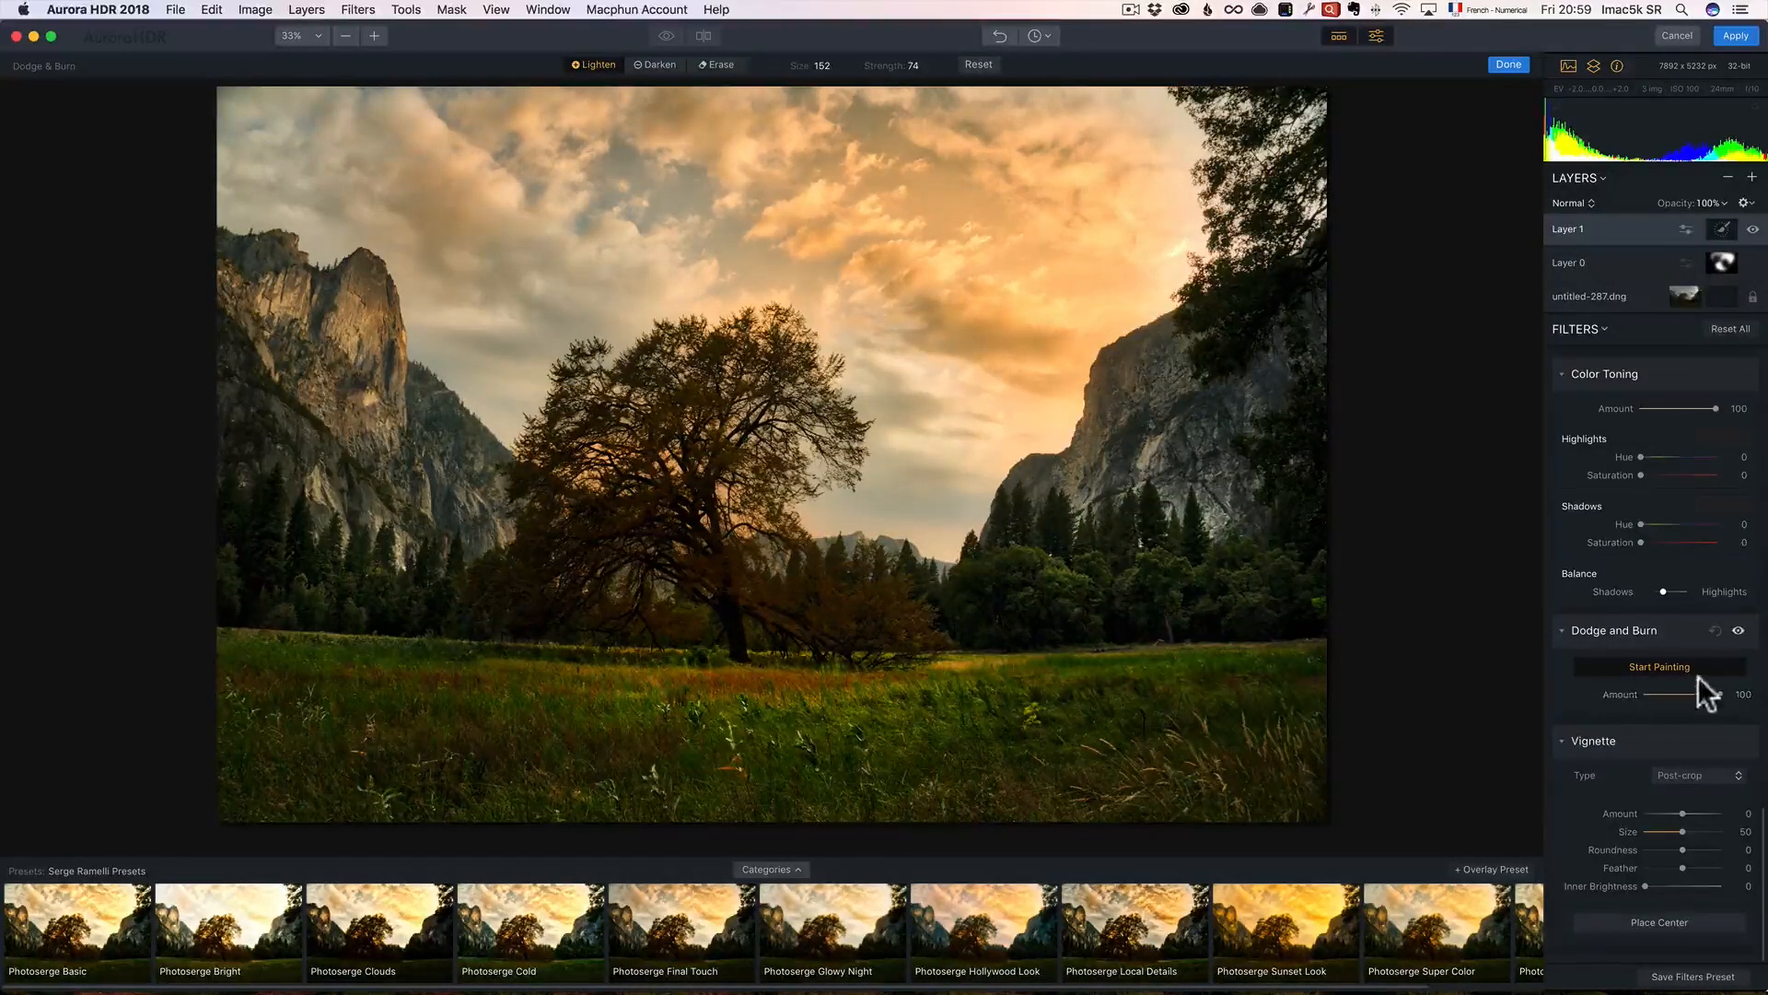
# Compare the photo with and without the Dodge and Burn filter
pyautogui.click(1739, 631)
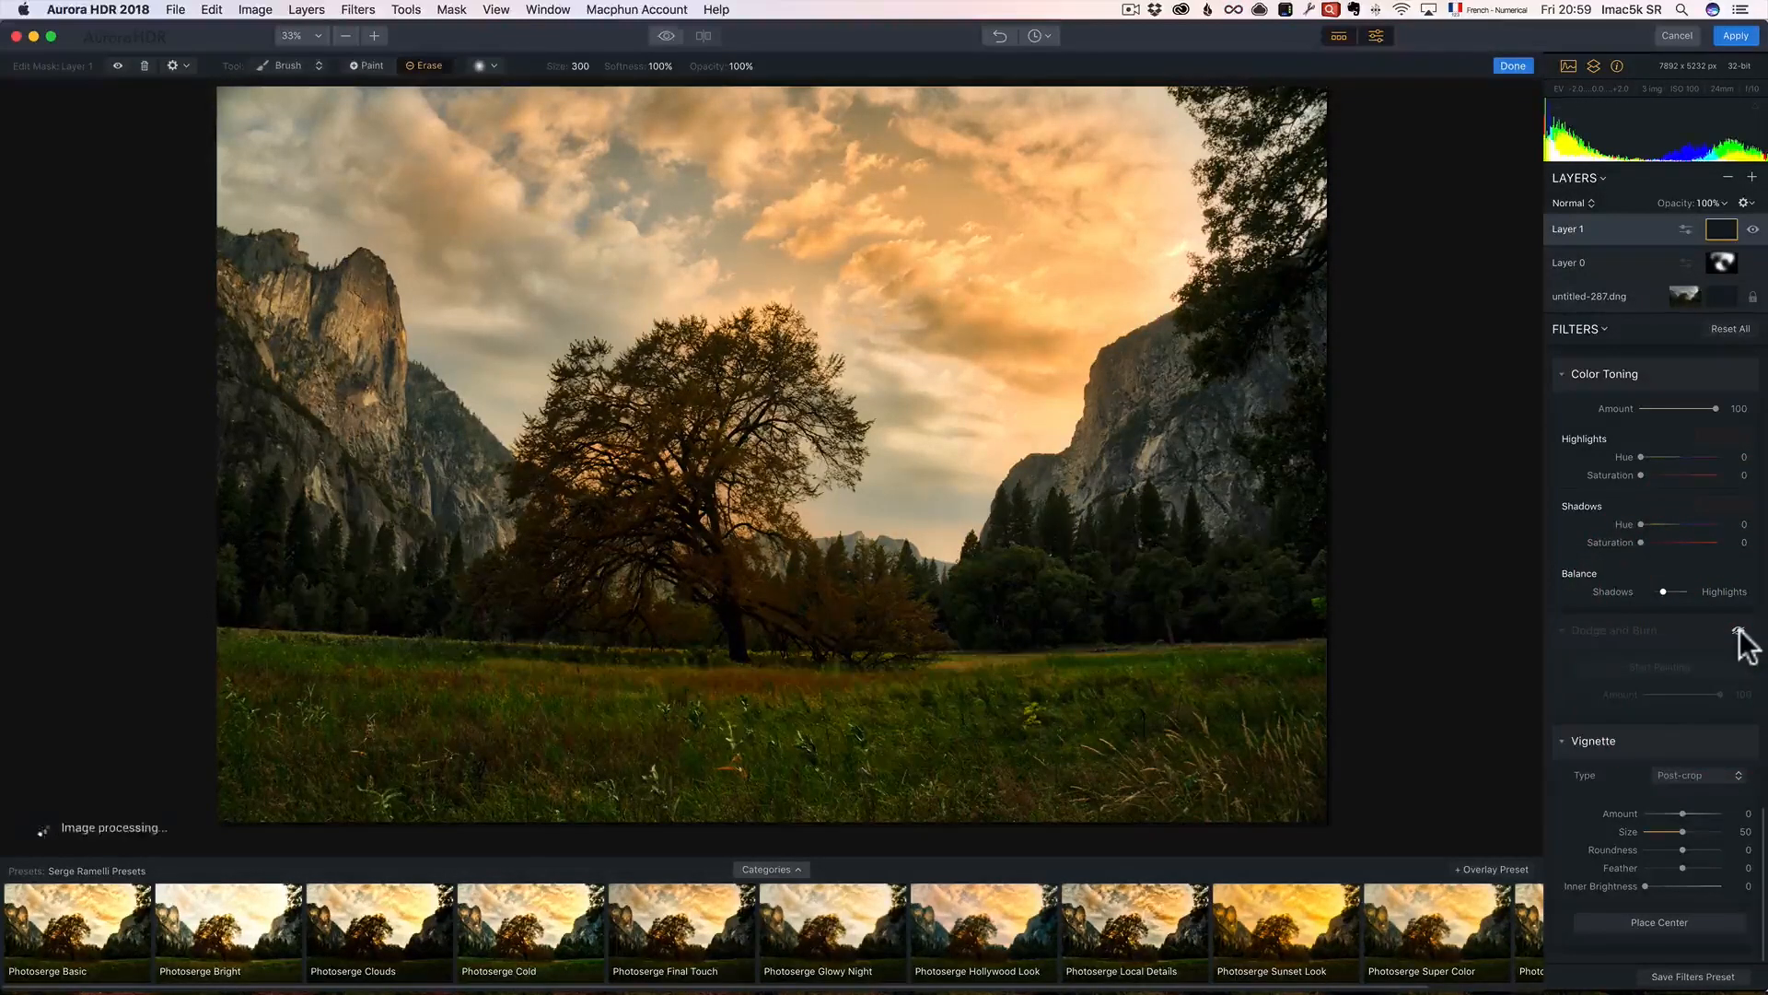
pyautogui.click(1738, 630)
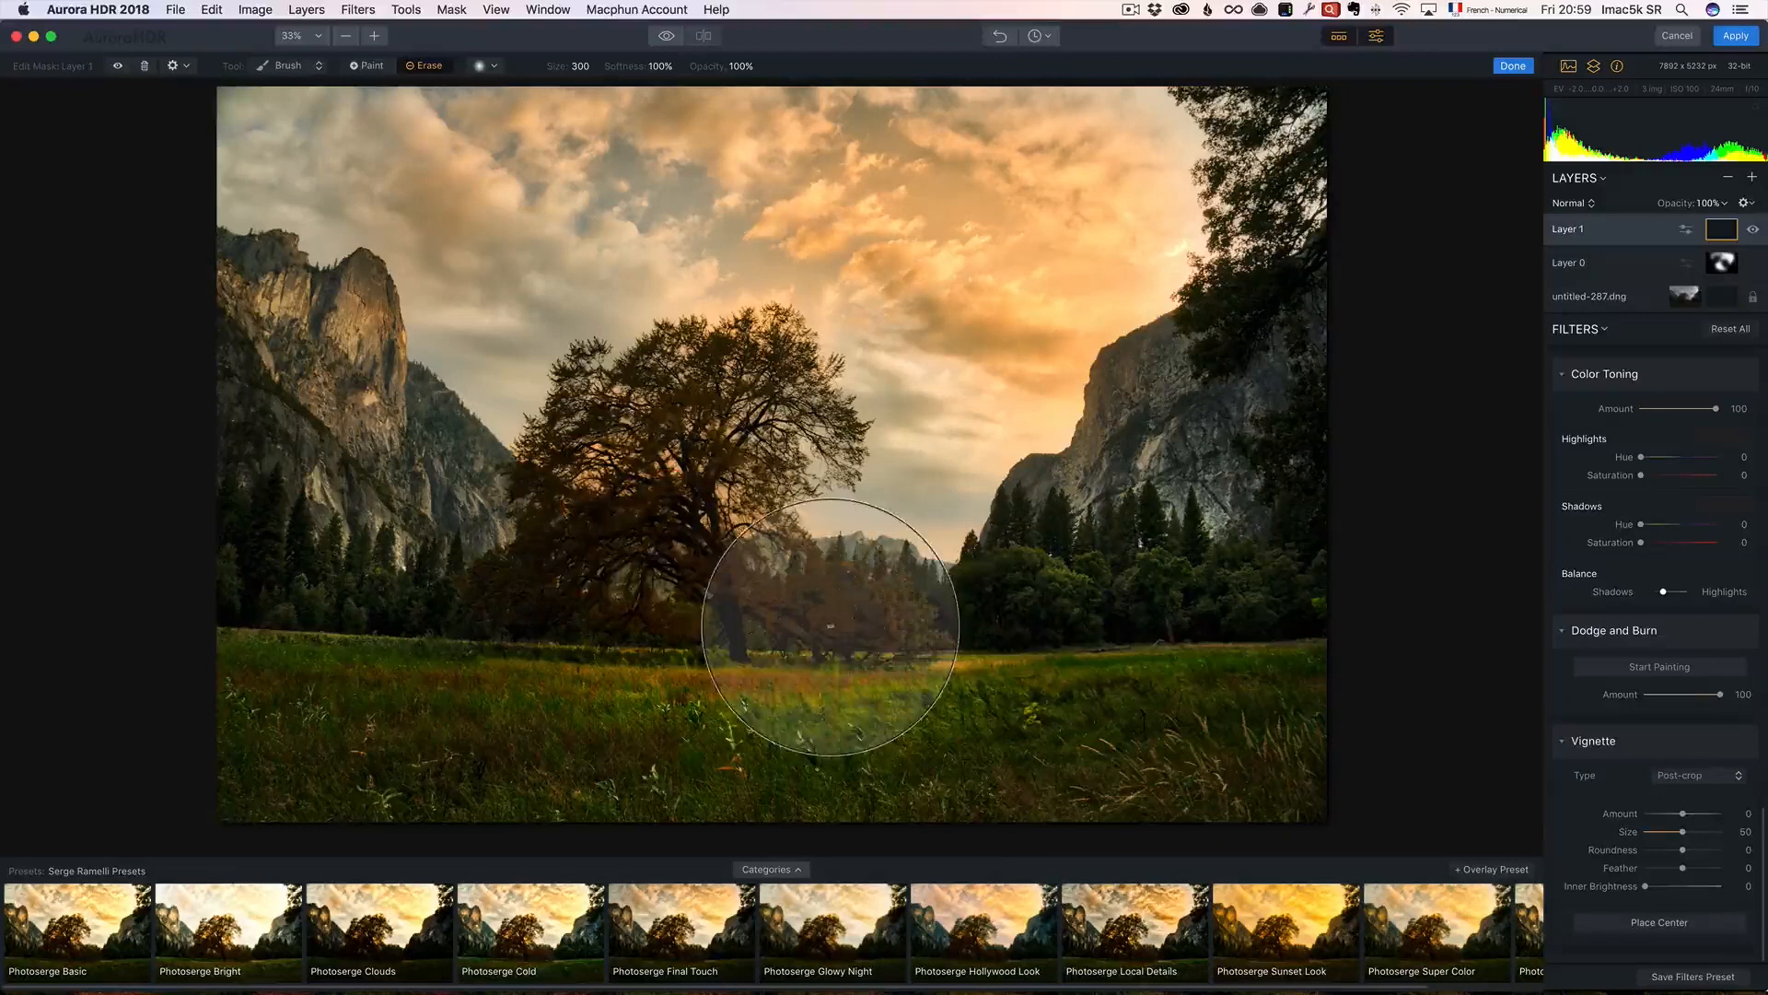
pyautogui.click(1095, 695)
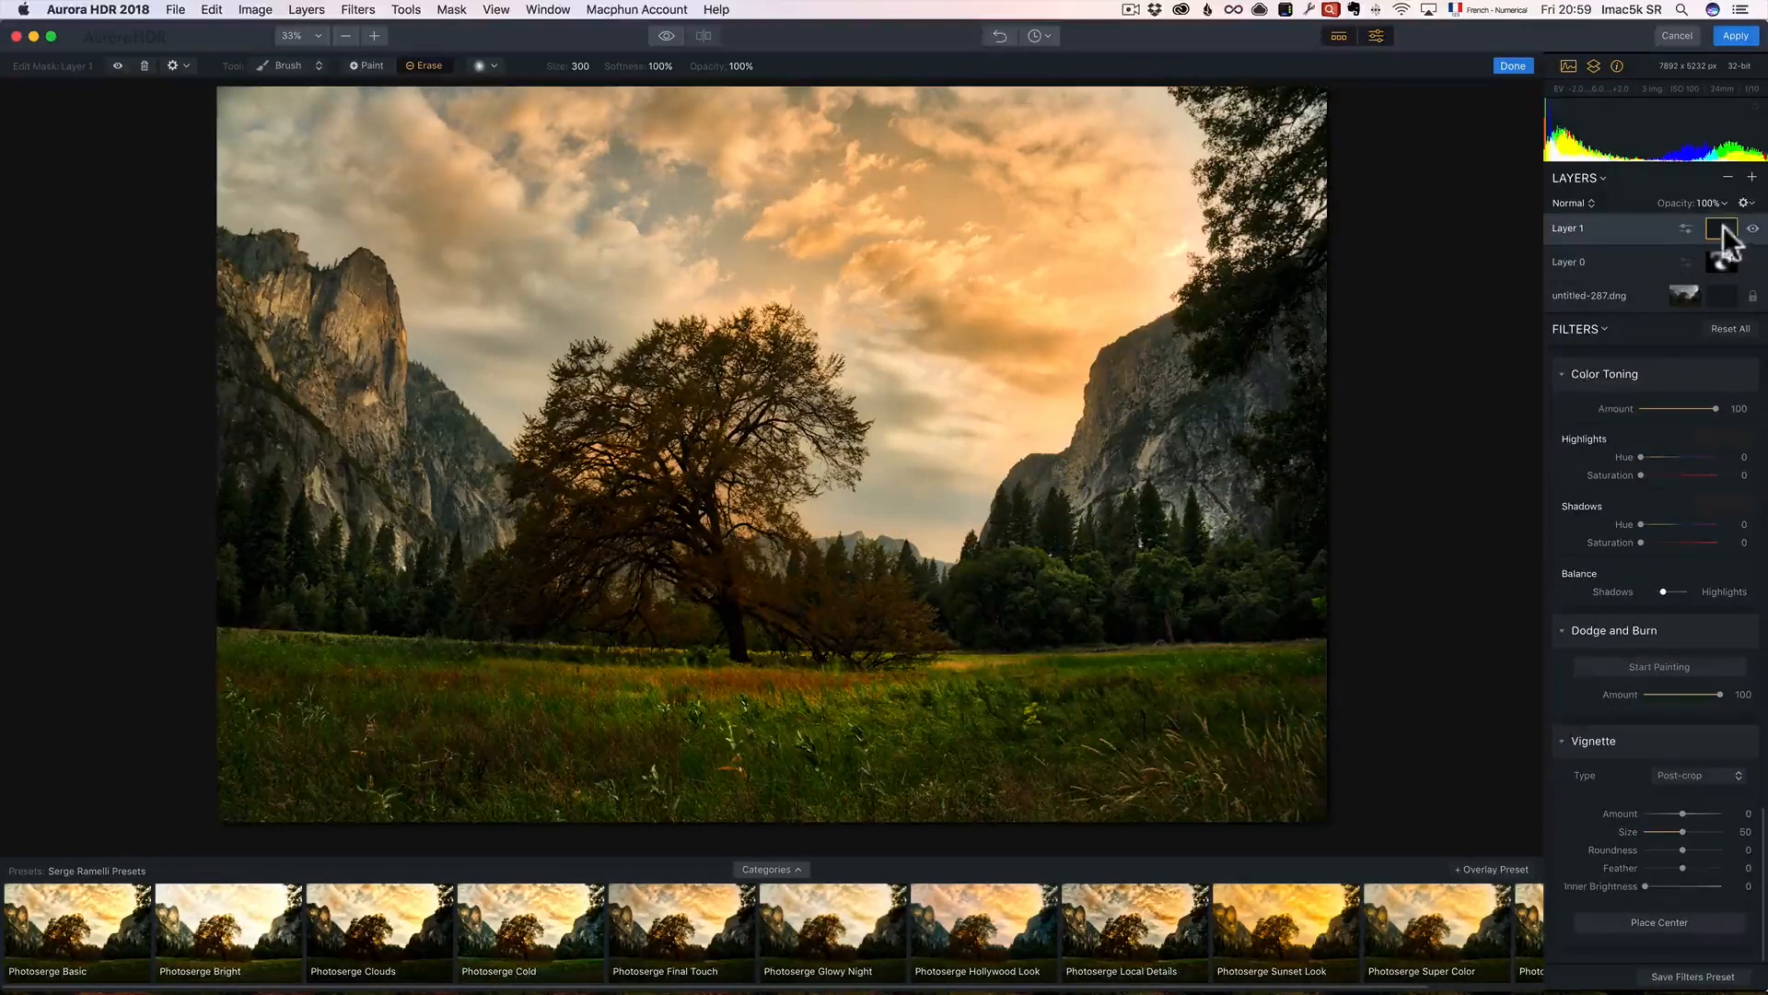
# Add a third adjustment layer and set HDR Enhance to 65, Exposure to 1.30, Shadows to 100 and Tint to 27
pyautogui.click(1751, 177)
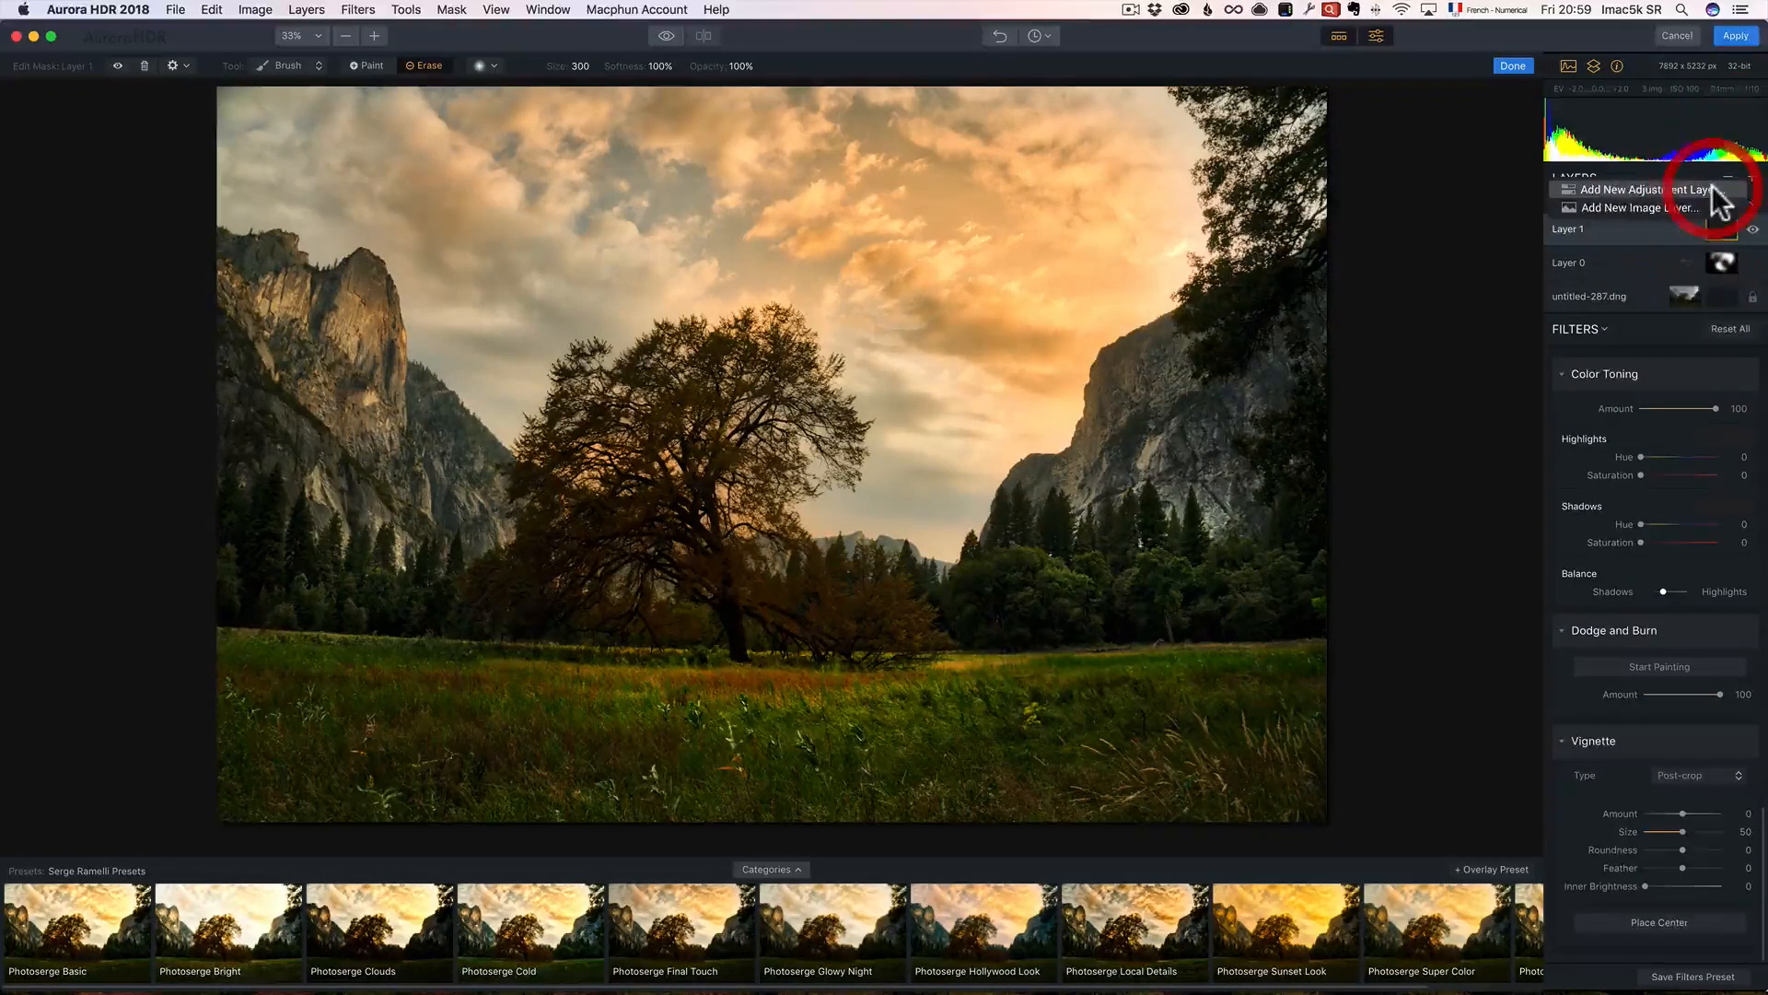
pyautogui.click(1715, 192)
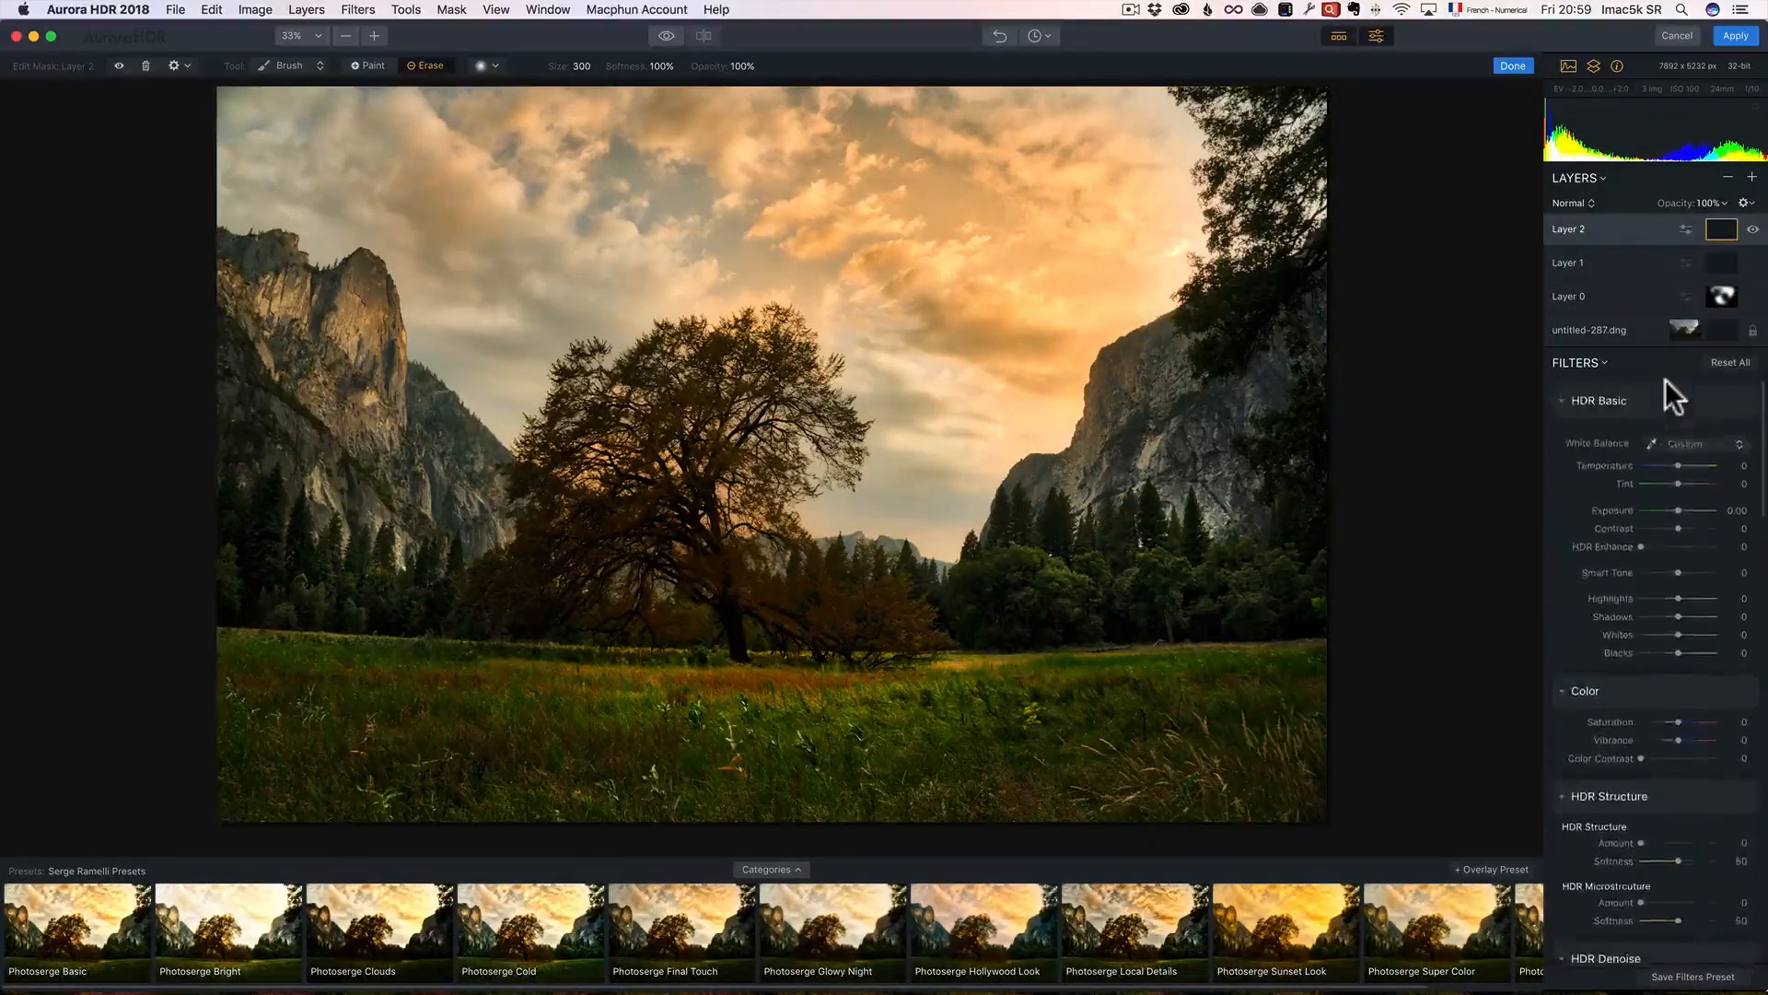
pyautogui.click(1689, 540)
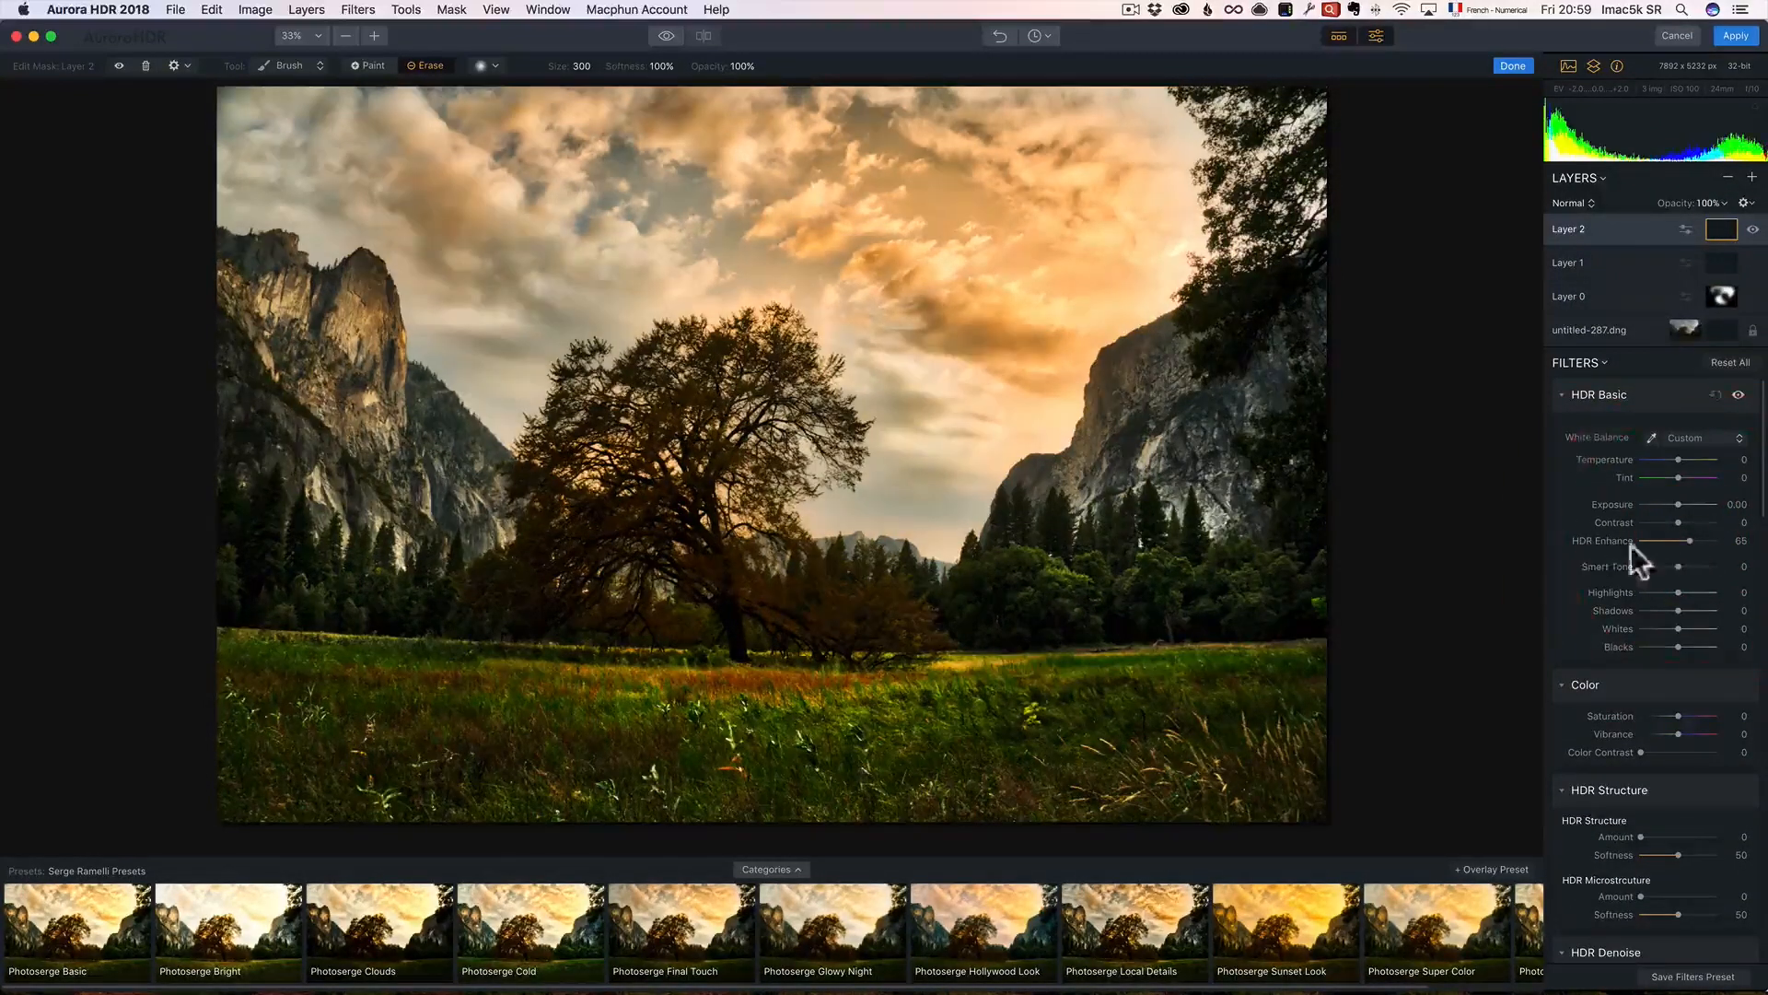
pyautogui.click(1691, 503)
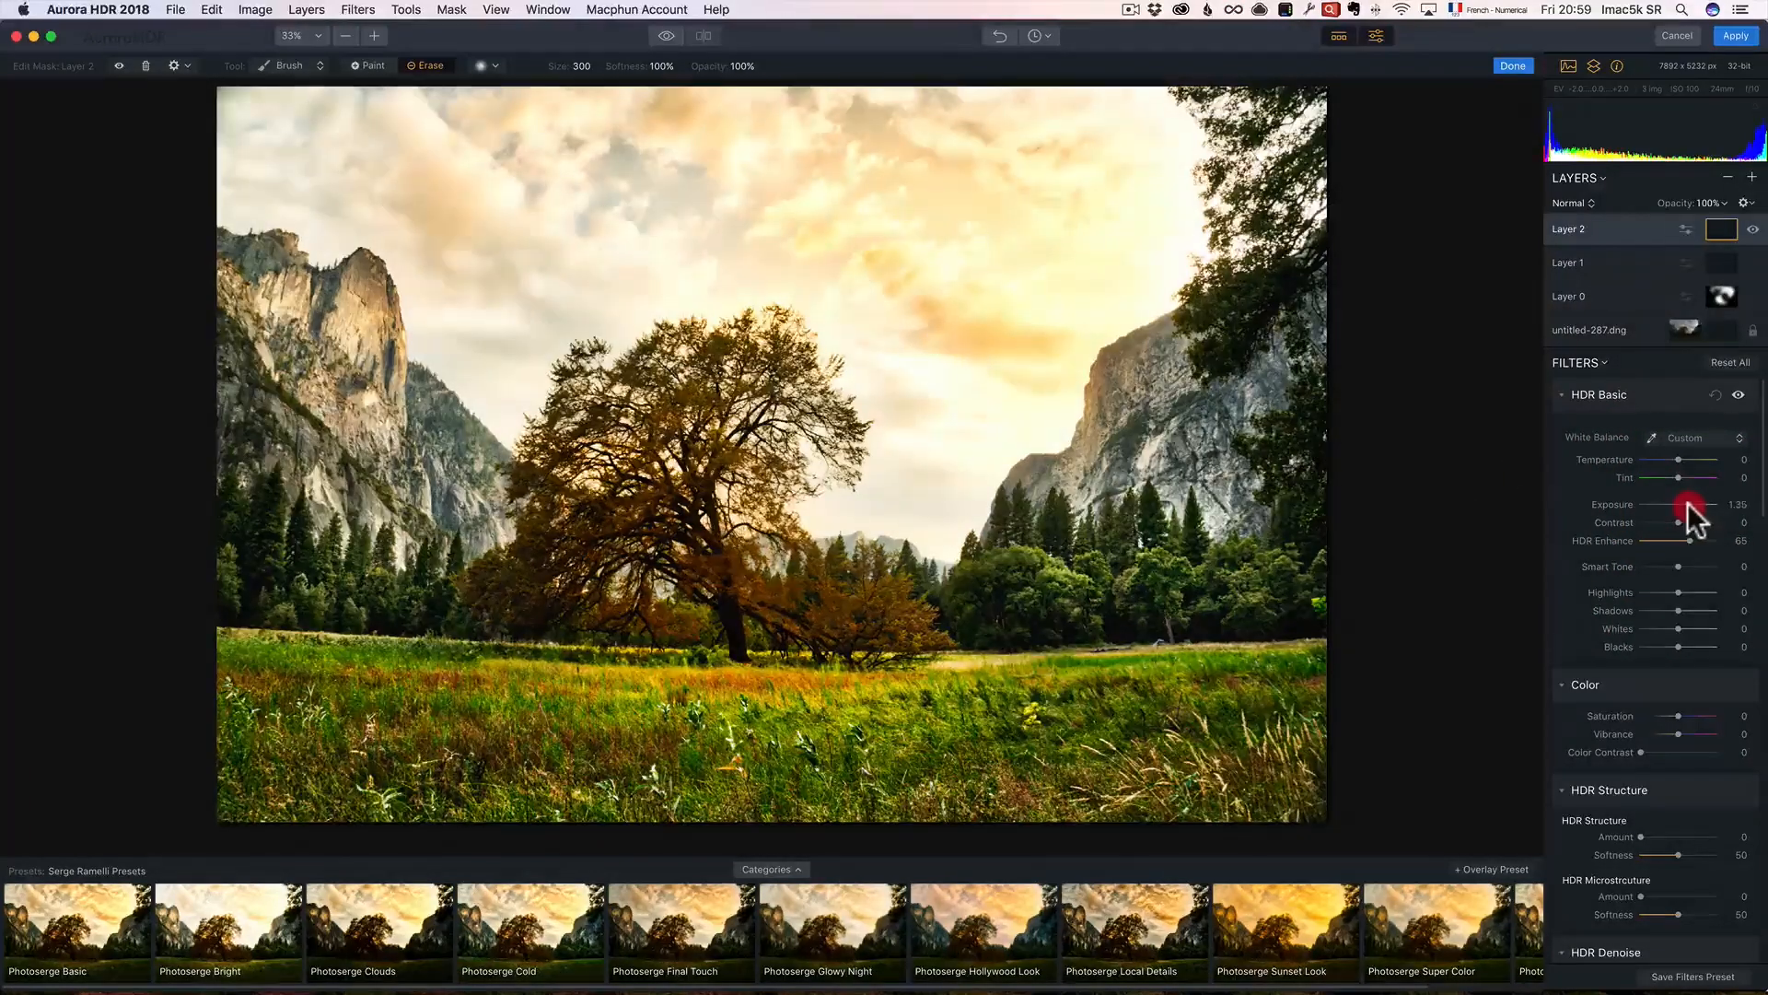
pyautogui.click(1699, 609)
pyautogui.moveTo(1698, 604); pyautogui.dragTo(1741, 617)
pyautogui.click(1689, 475)
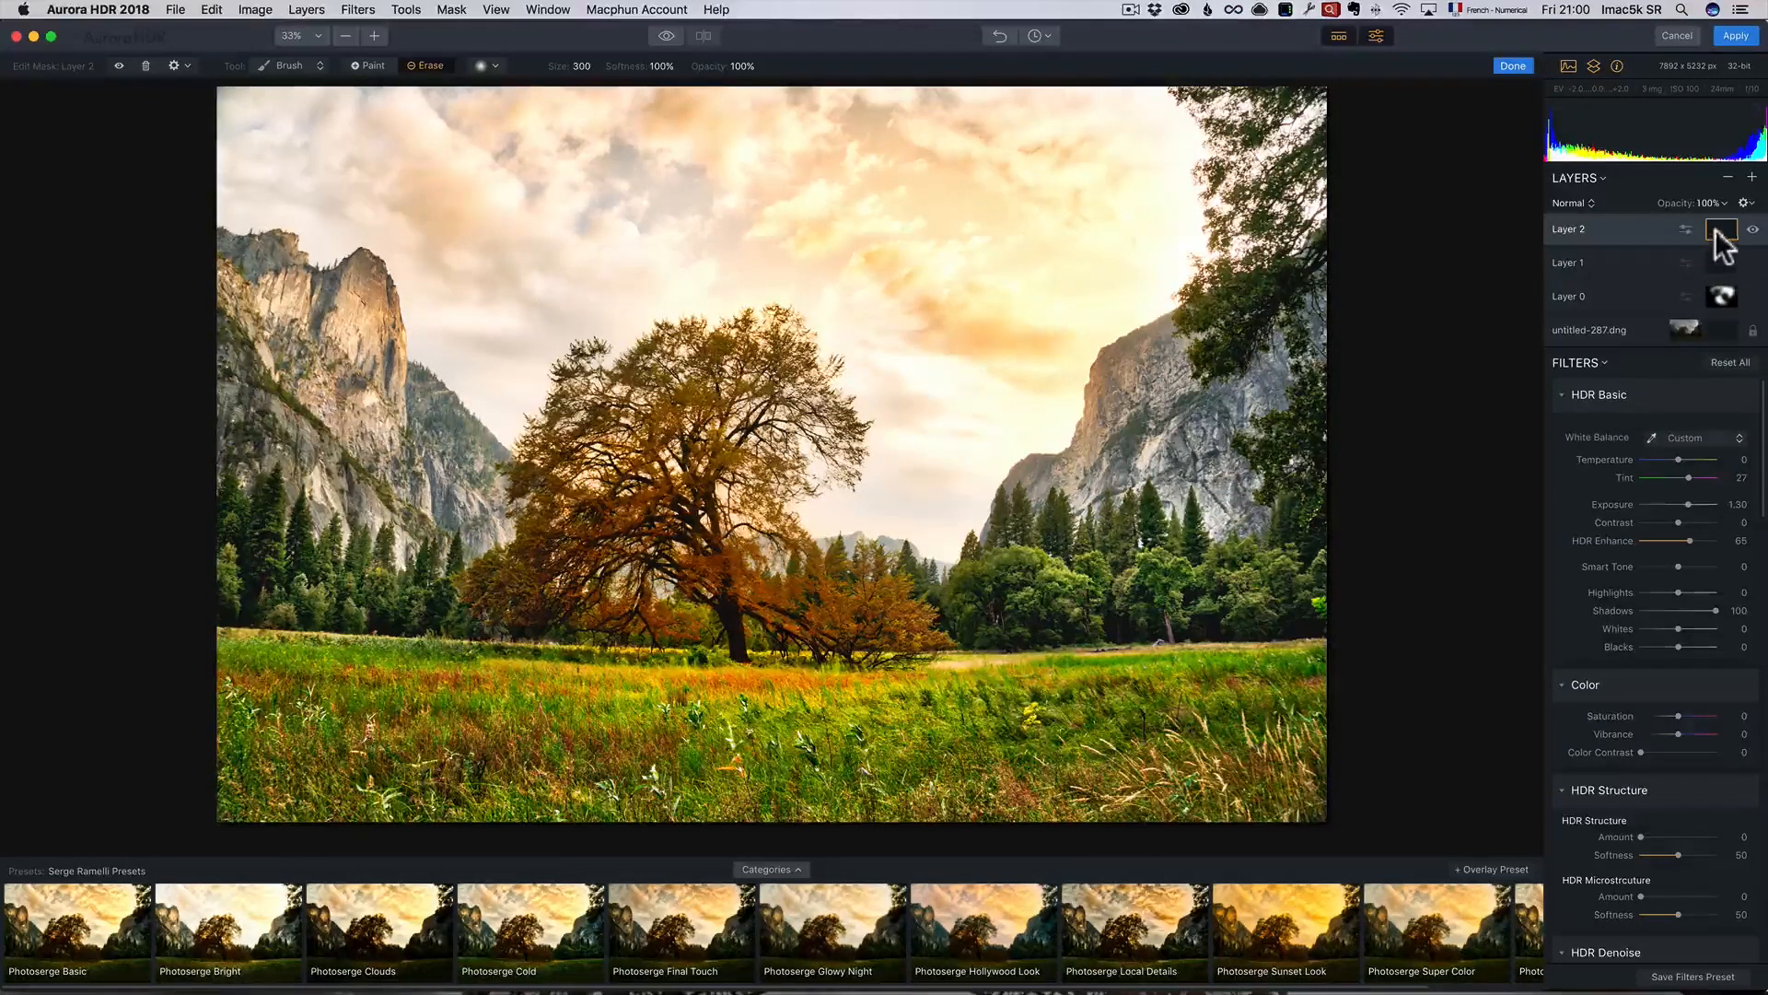
# Paint the new layer's mask over the central tree and the grass below it with a size 300 brush, comparing before and after
pyautogui.click(368, 65)
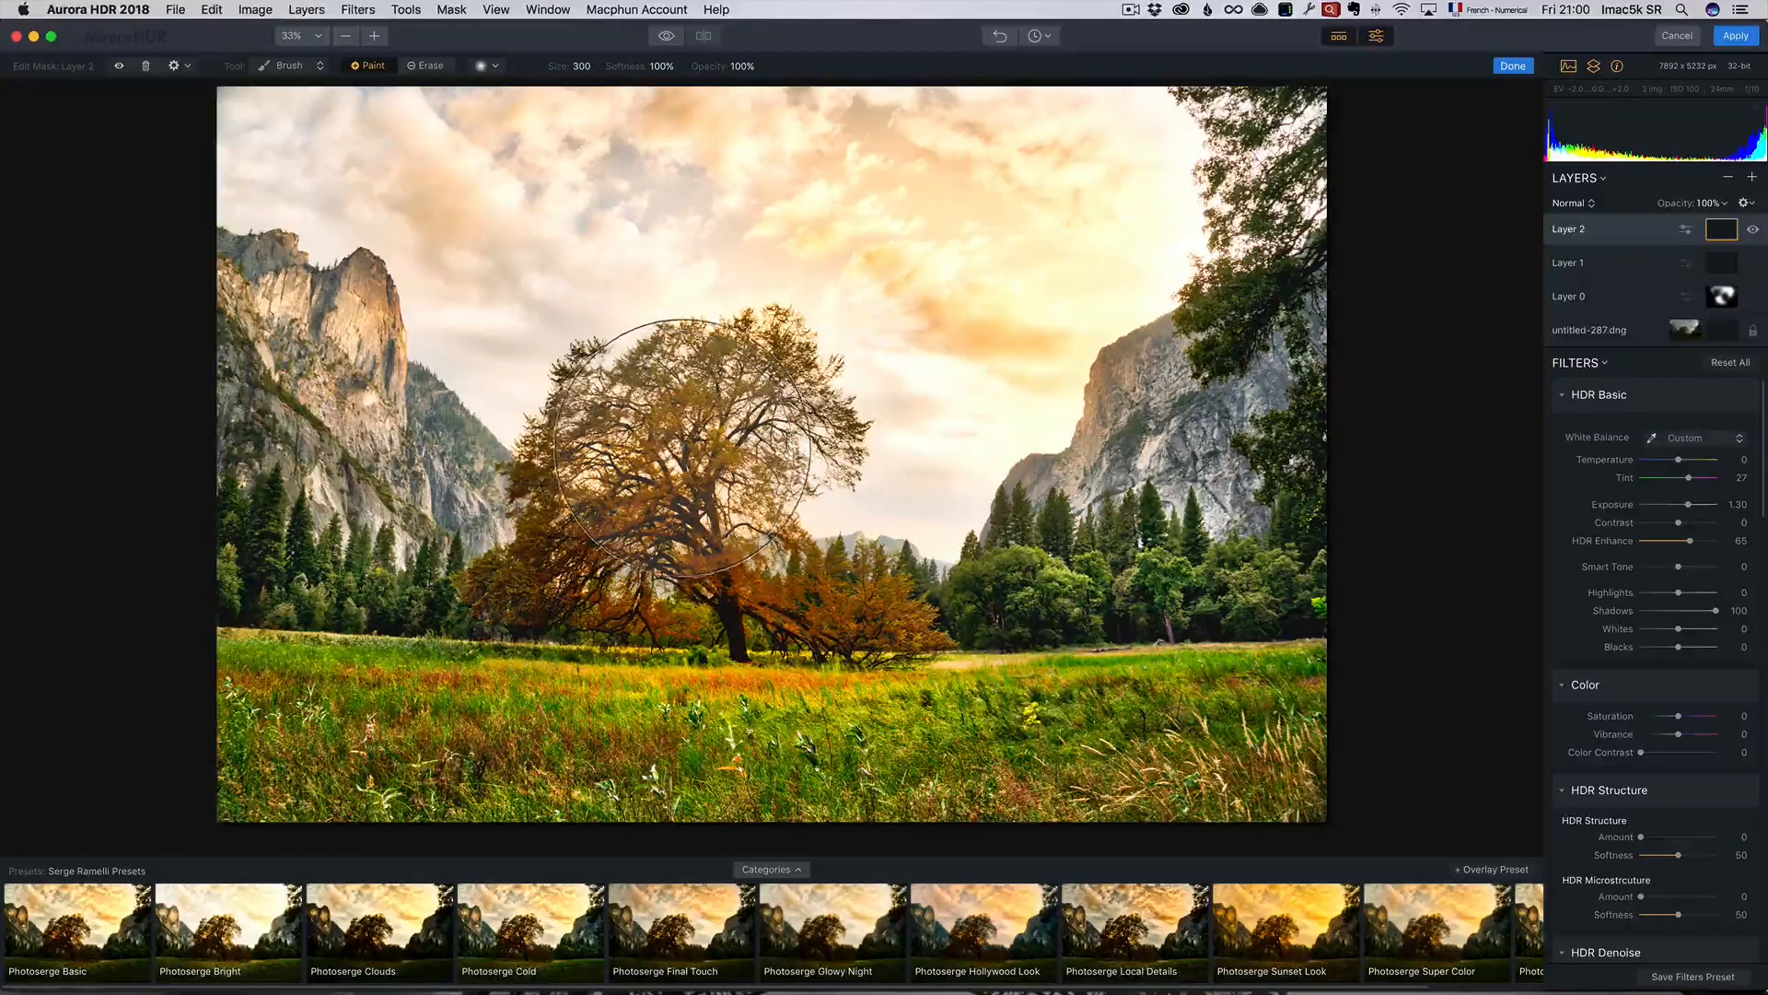
pyautogui.moveTo(681, 445)
pyautogui.mouseDown()
pyautogui.moveTo(631, 513)
pyautogui.moveTo(705, 680)
pyautogui.mouseUp()
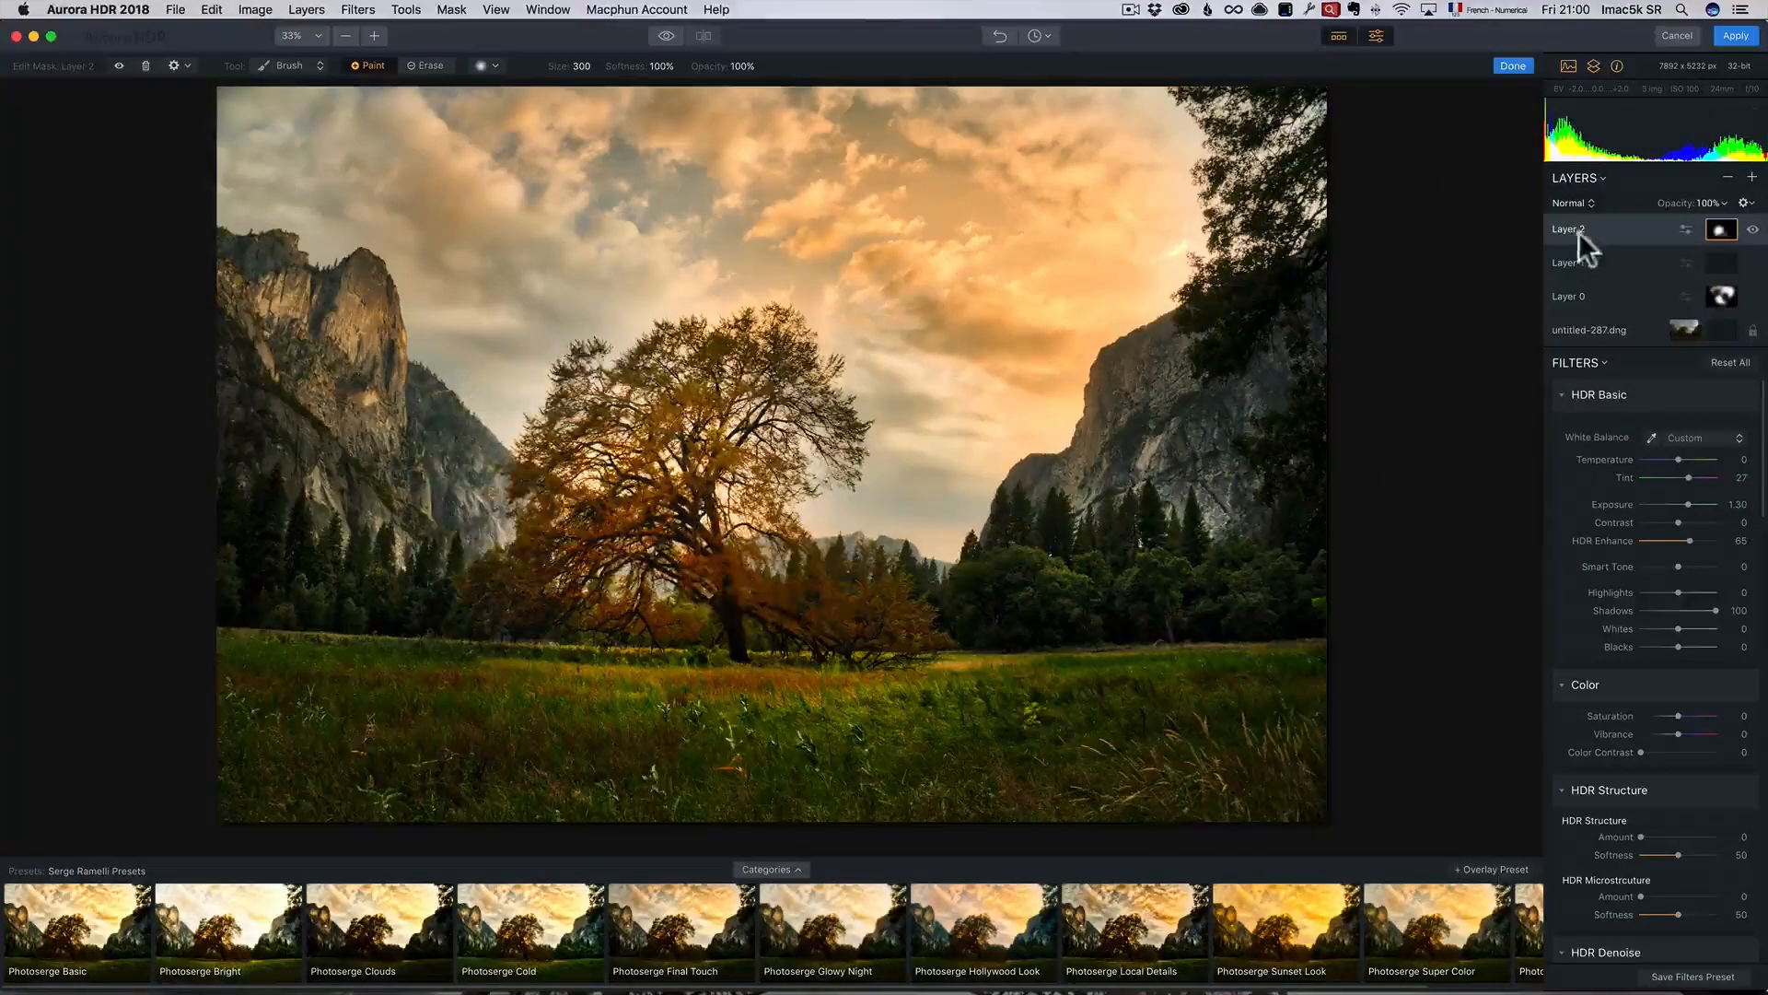
pyautogui.click(1752, 230)
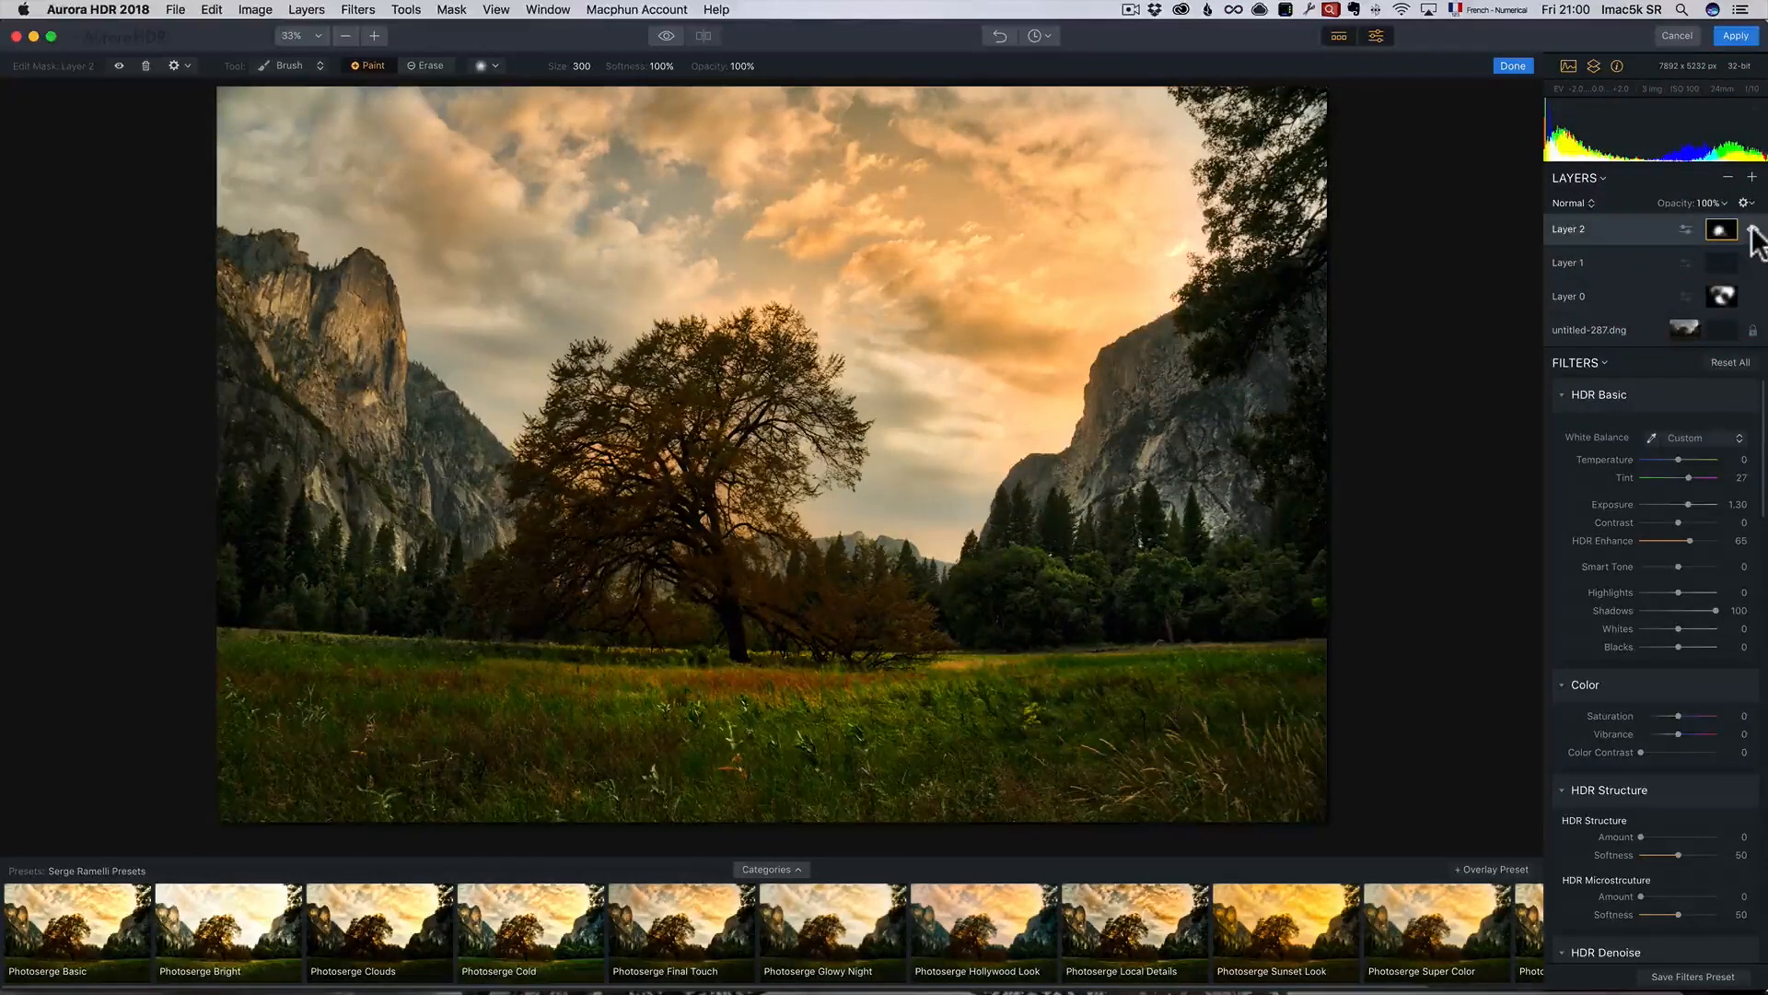
pyautogui.click(1752, 230)
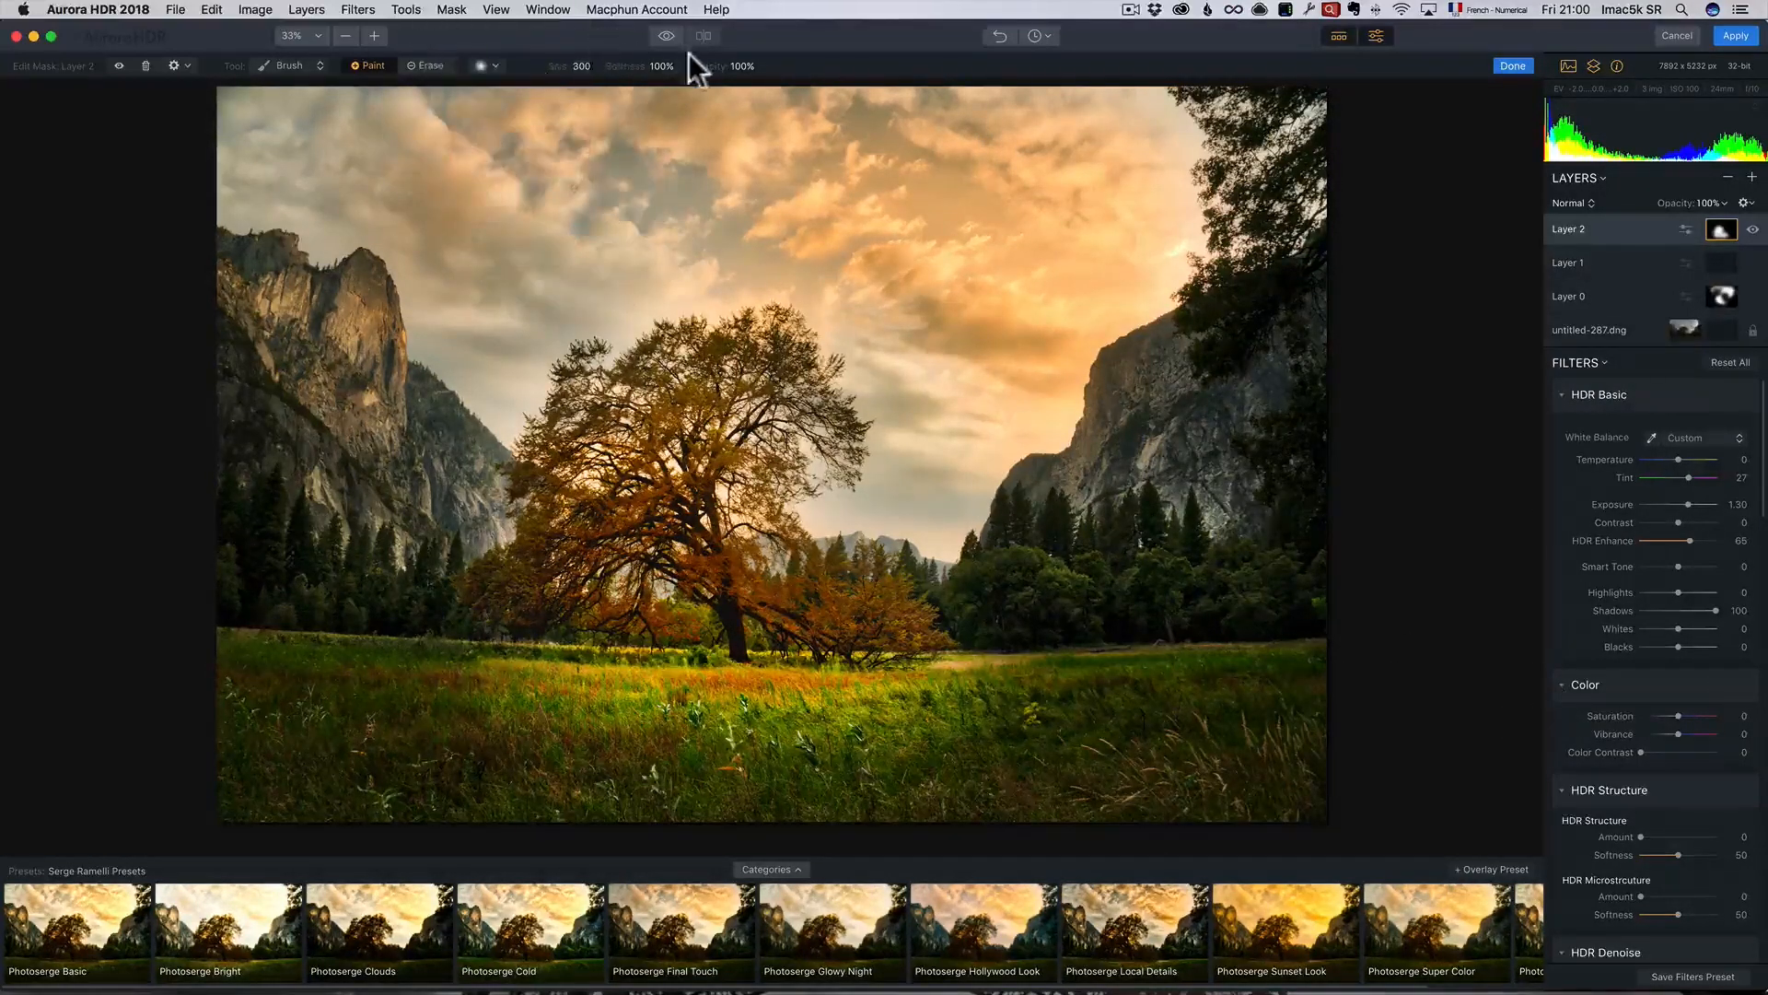
pyautogui.click(668, 36)
pyautogui.click(668, 36)
pyautogui.scroll(-15, 1654, 490)
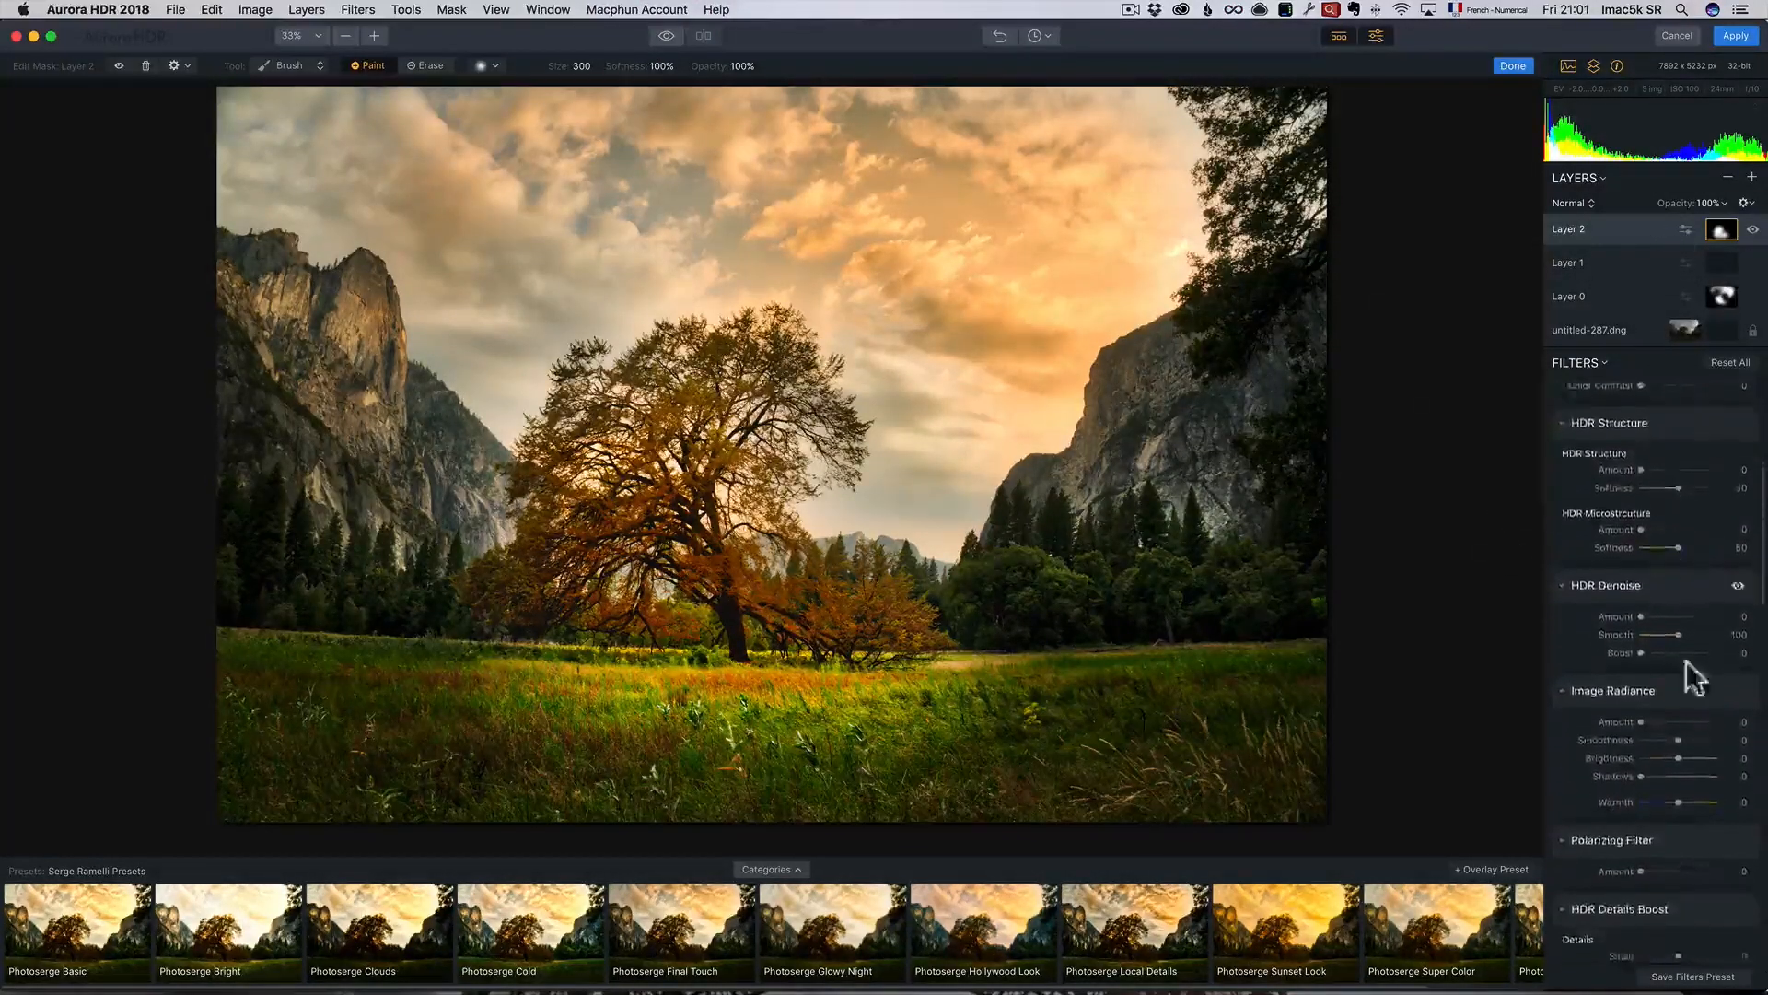
pyautogui.click(1710, 204)
pyautogui.moveTo(1735, 221)
pyautogui.mouseDown()
pyautogui.moveTo(1683, 220)
pyautogui.moveTo(1749, 220)
pyautogui.mouseUp()
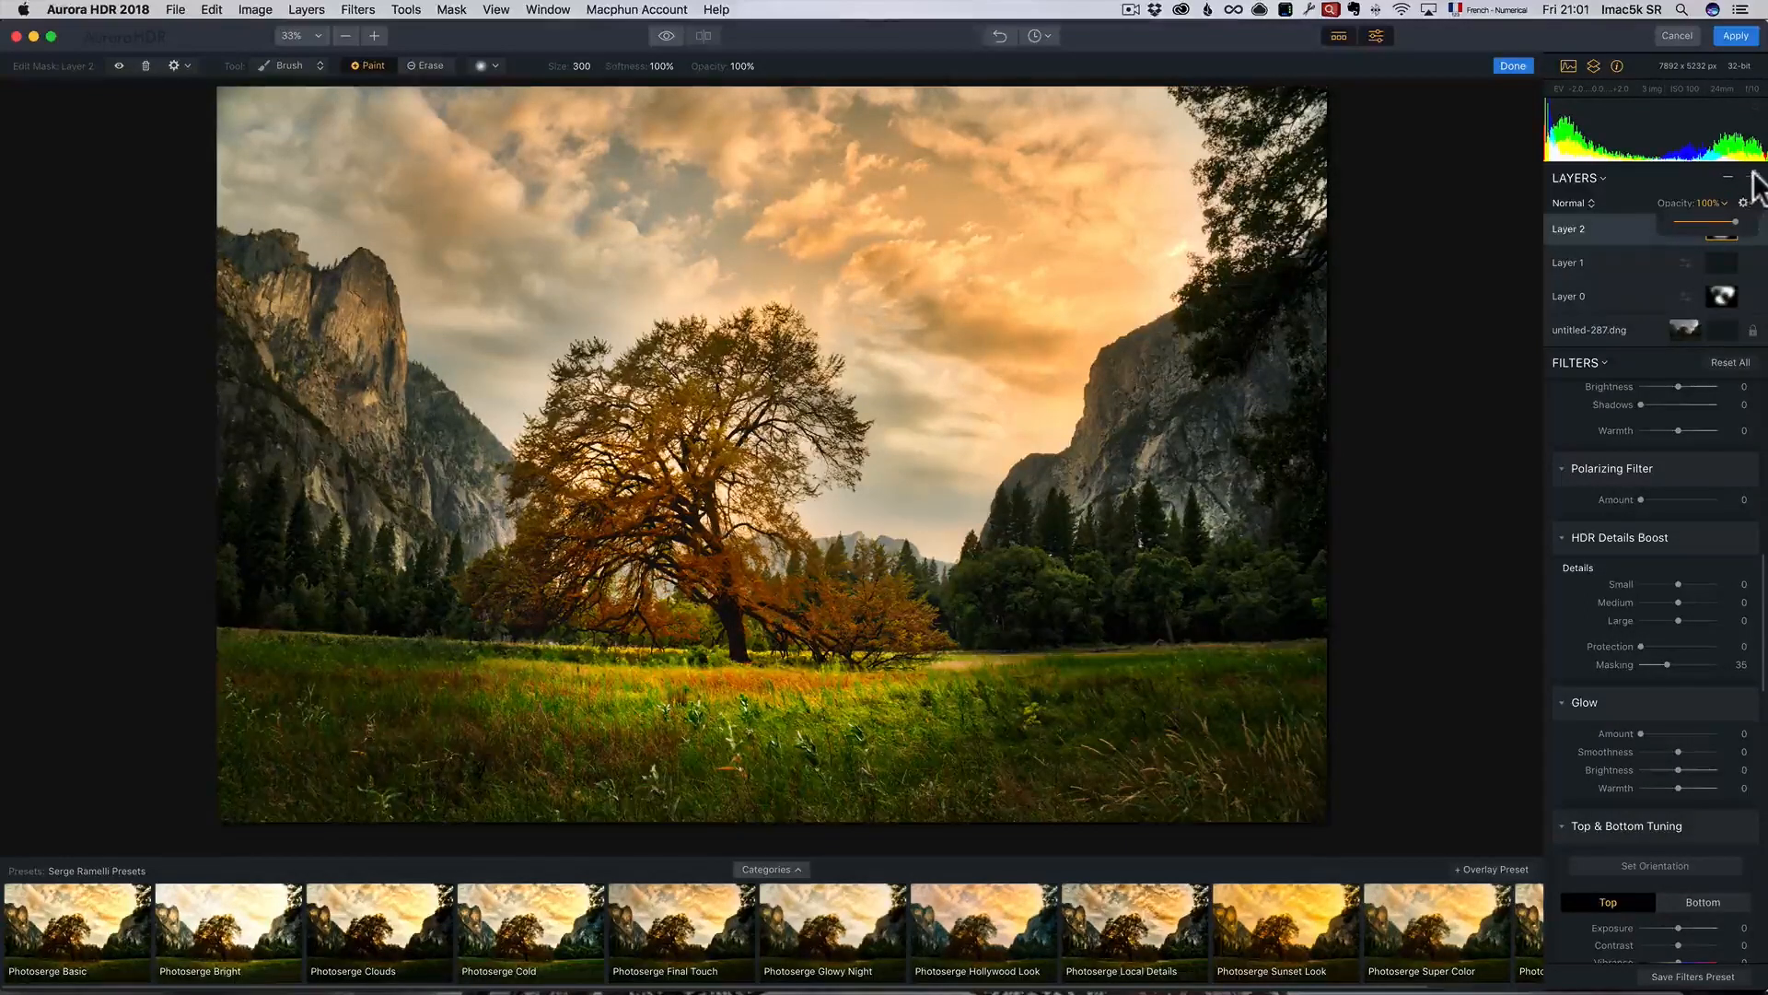
# Add a fourth adjustment layer and set its Saturation to 13 and Vibrance to 7 in the Color filter
pyautogui.click(1752, 177)
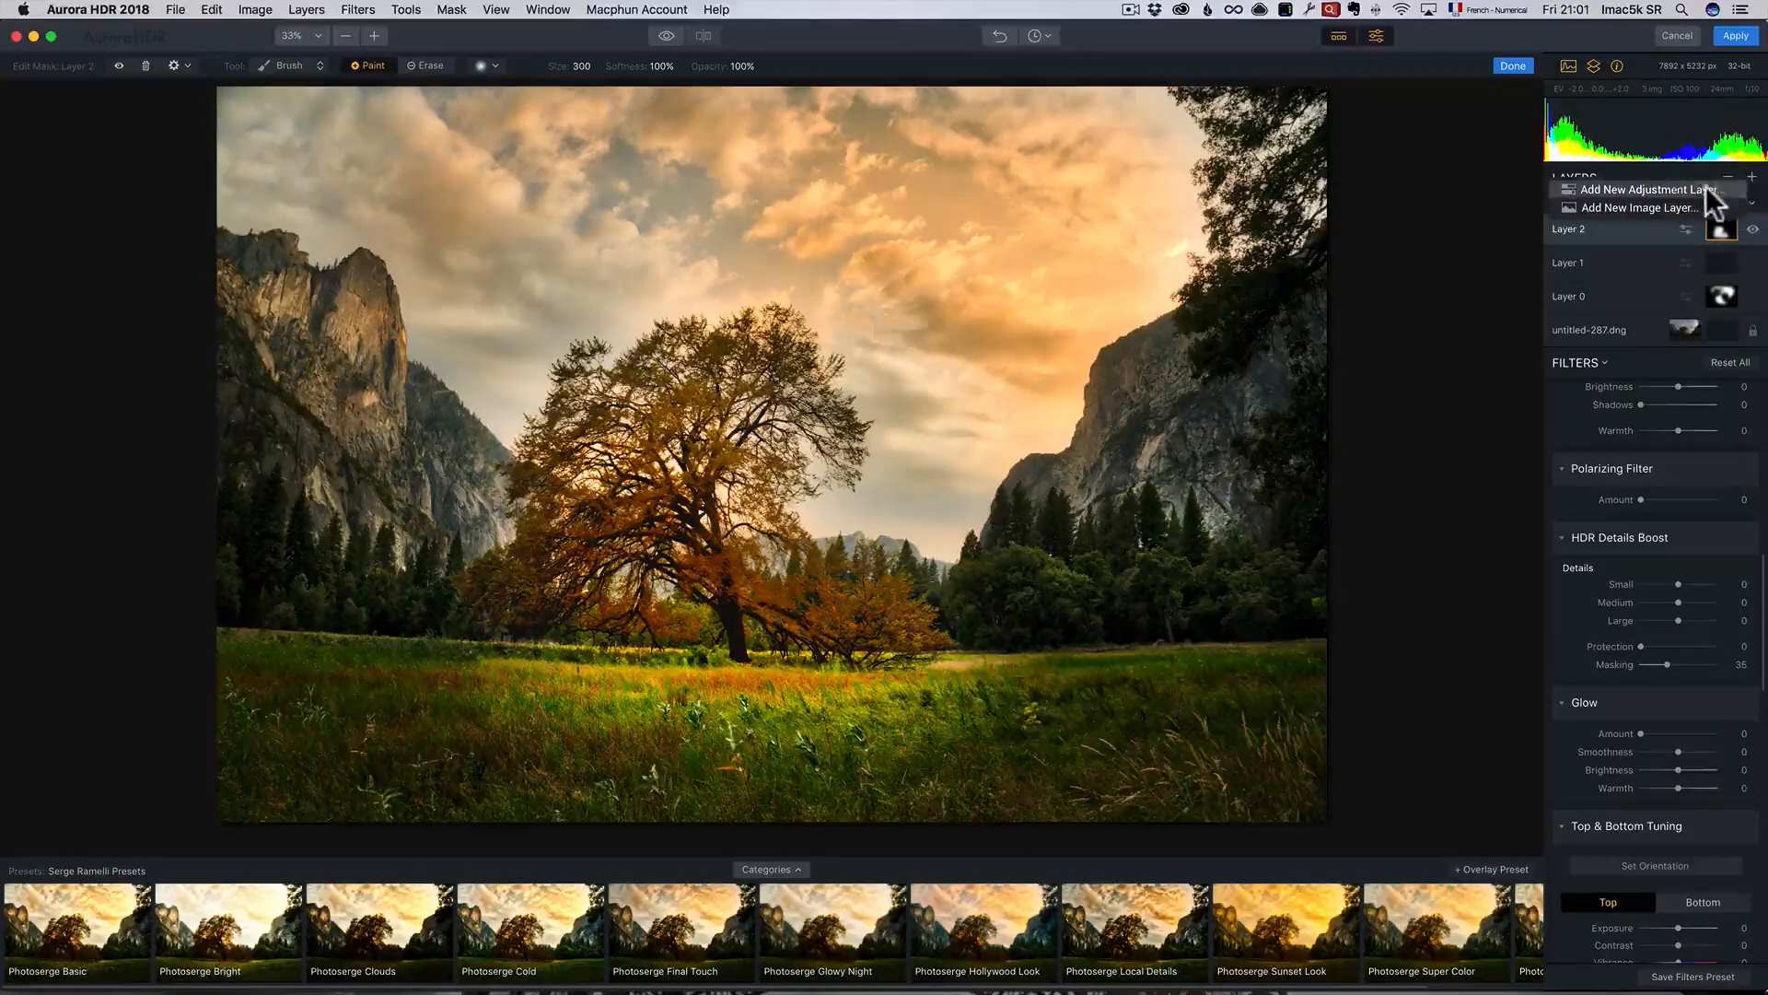
pyautogui.click(1705, 189)
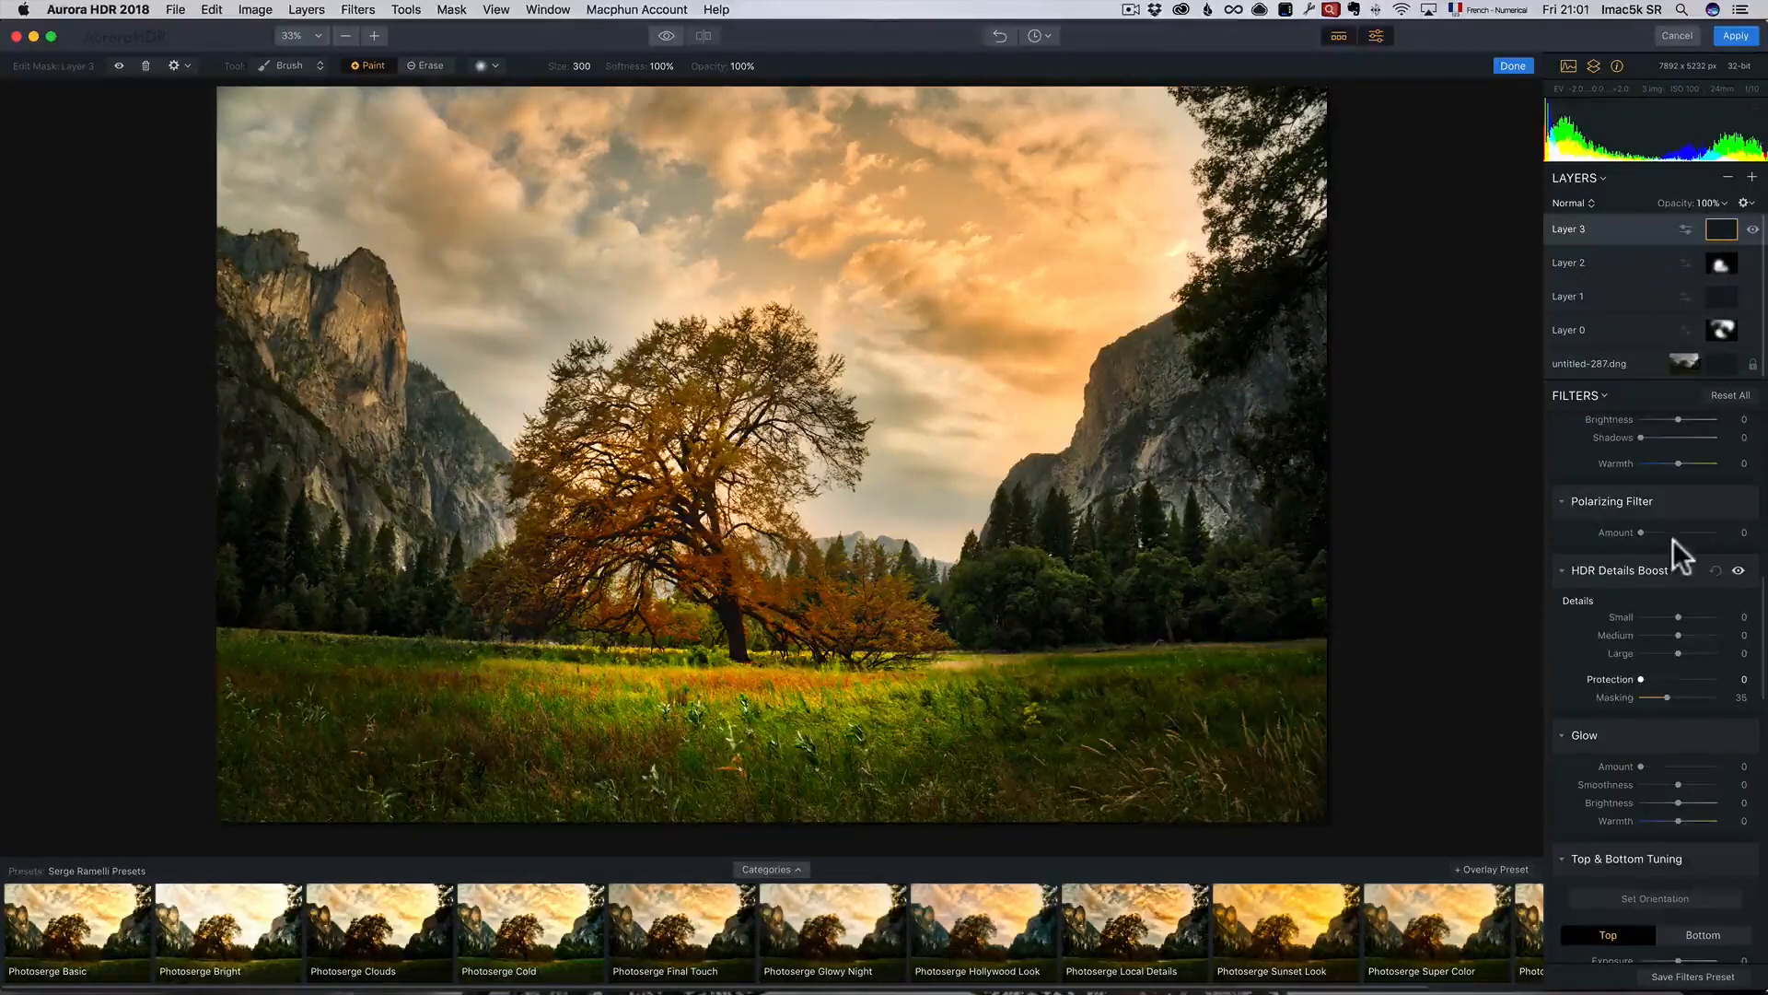
pyautogui.scroll(5, 1672, 538)
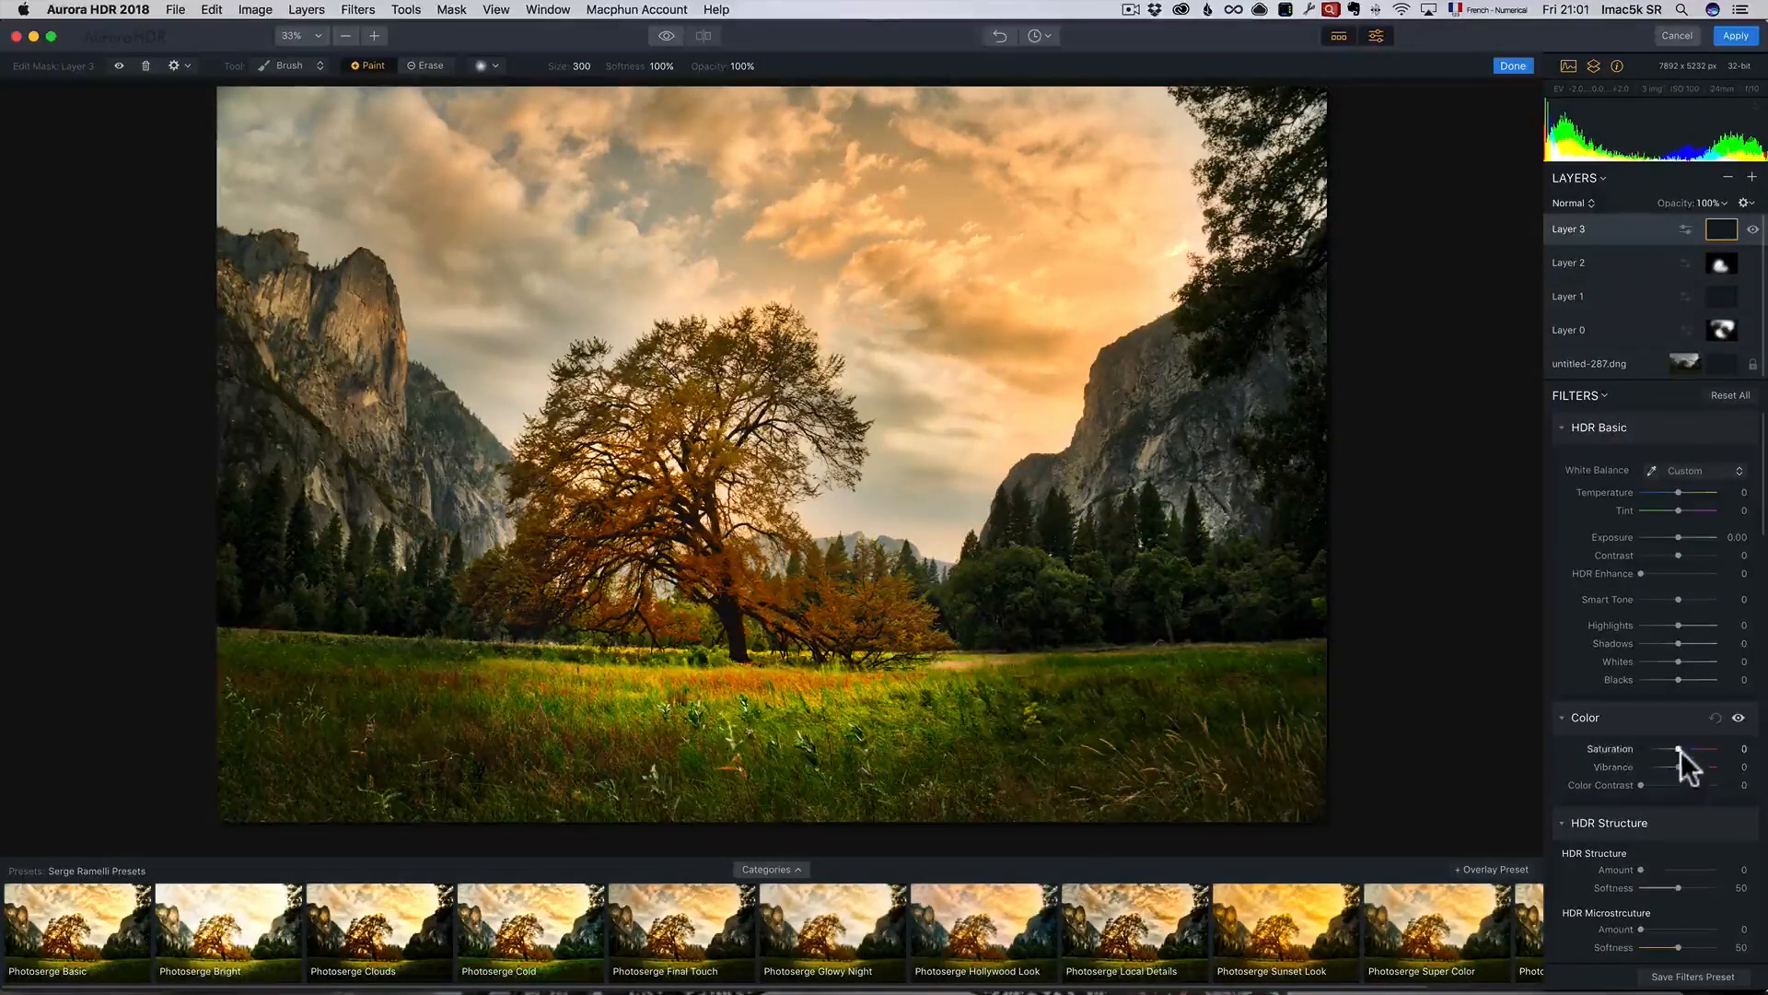
pyautogui.moveTo(1678, 748); pyautogui.dragTo(1680, 766)
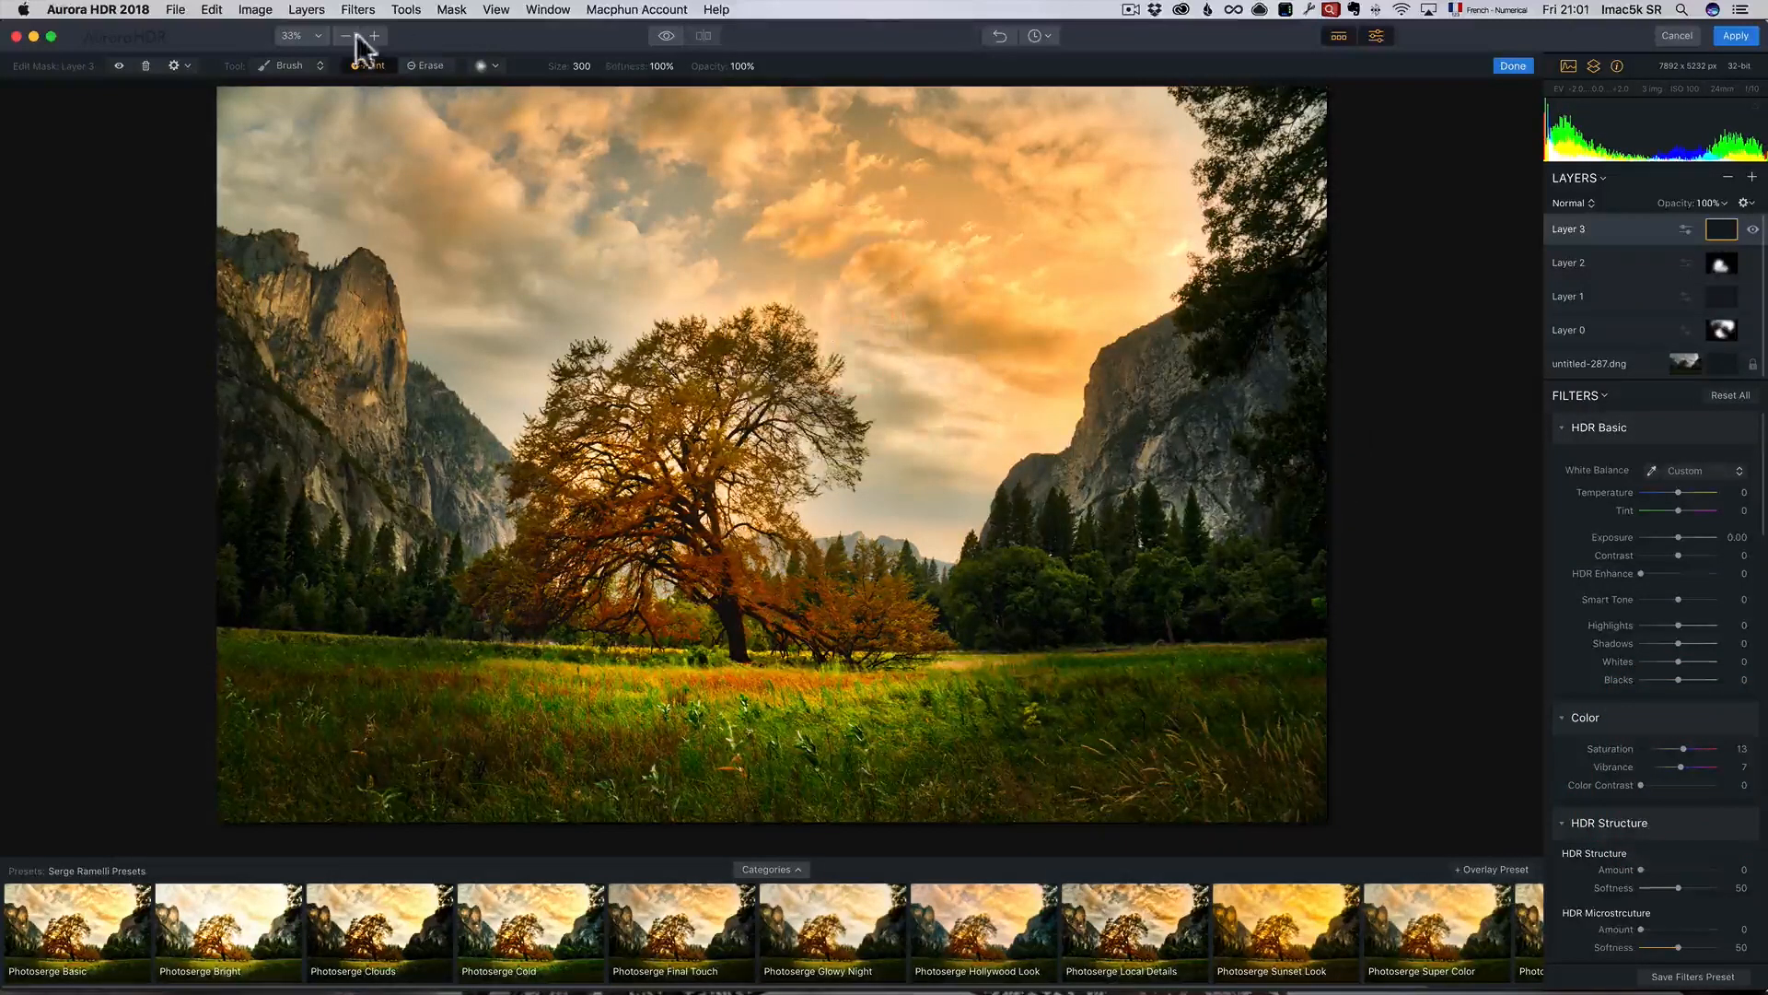
# Compare the edited photo with the original image and look through the layer's remaining filters
pyautogui.click(665, 34)
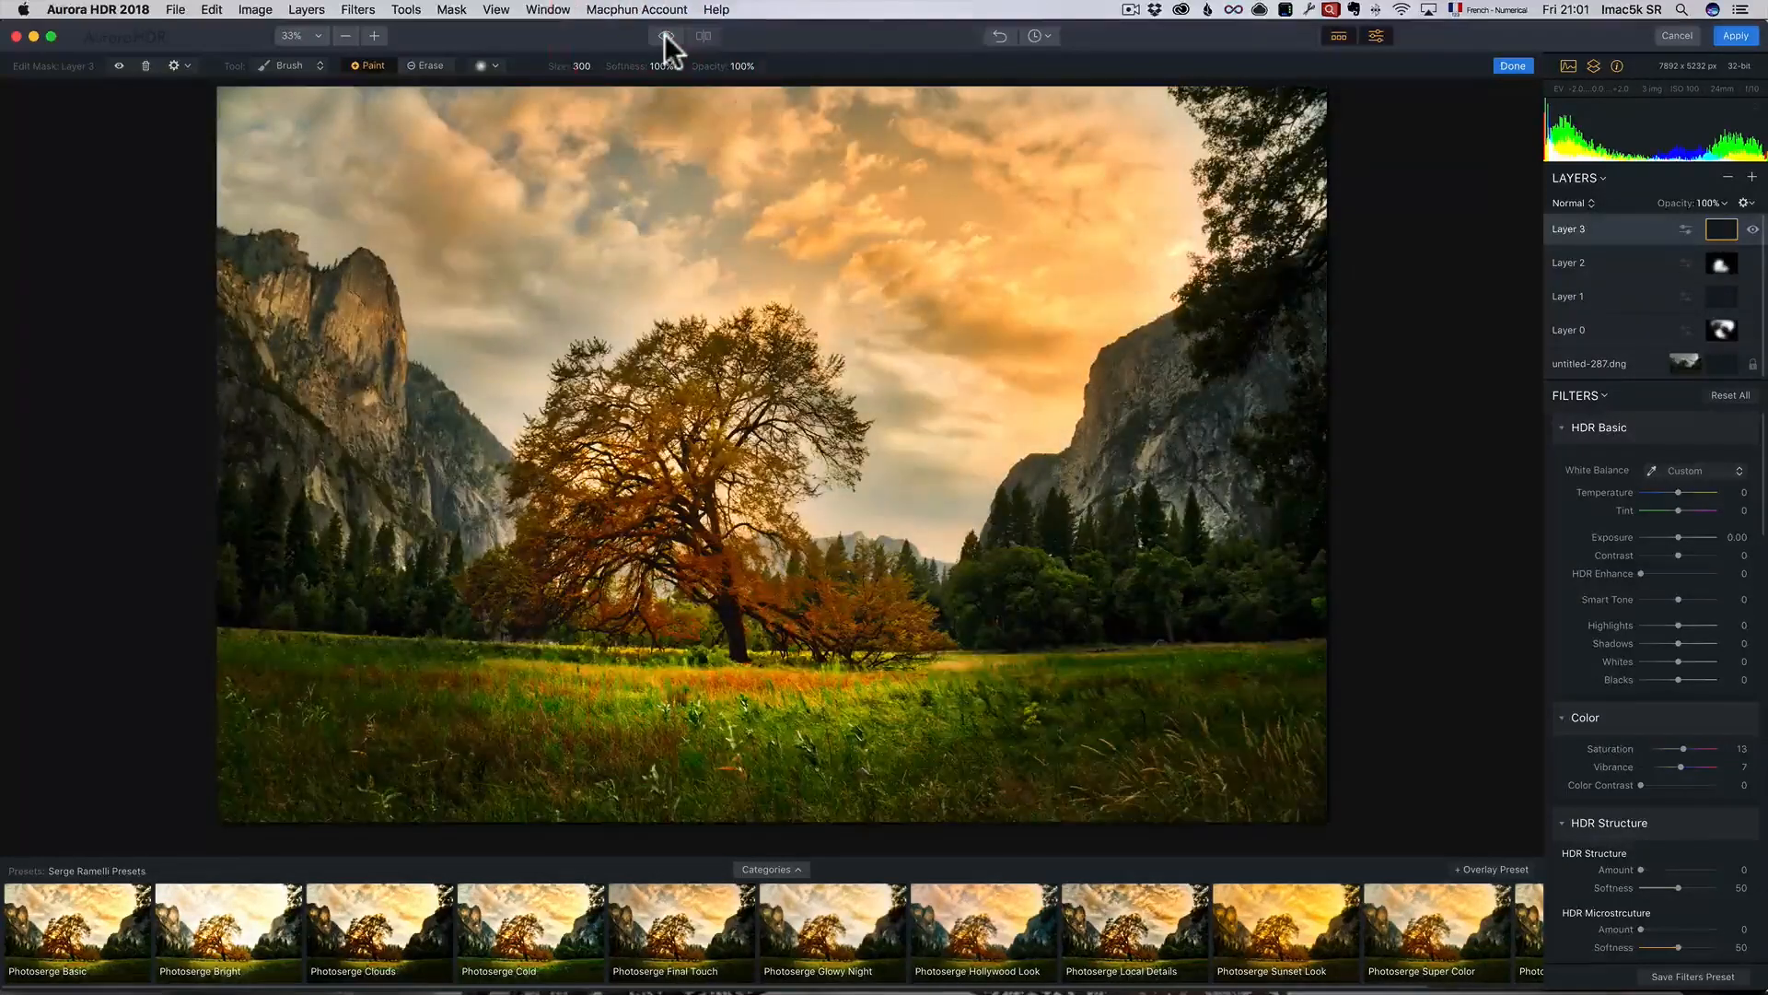
pyautogui.click(665, 35)
pyautogui.scroll(-2, 1666, 673)
pyautogui.scroll(-5, 1666, 672)
pyautogui.scroll(5, 1667, 672)
pyautogui.scroll(3, 1667, 672)
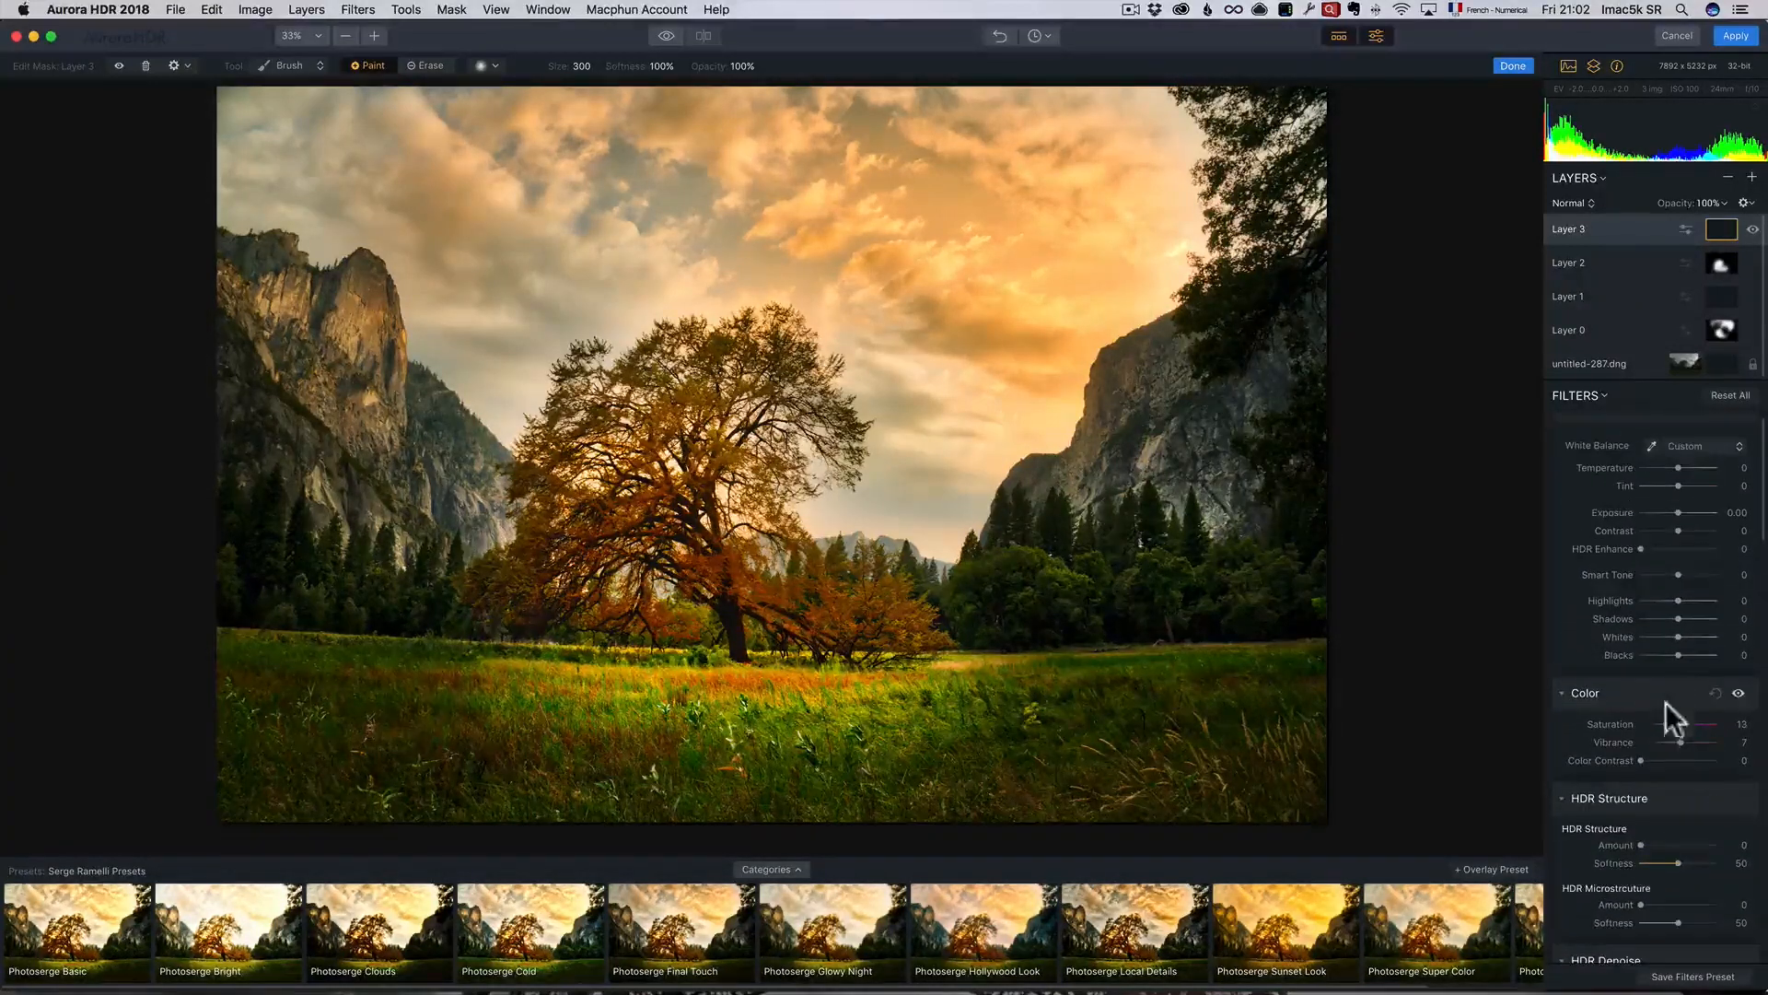
# Try Saturation -12 and Vibrance -18 on the top adjustment layer, and settle both at 10
pyautogui.scroll(1, 1680, 733)
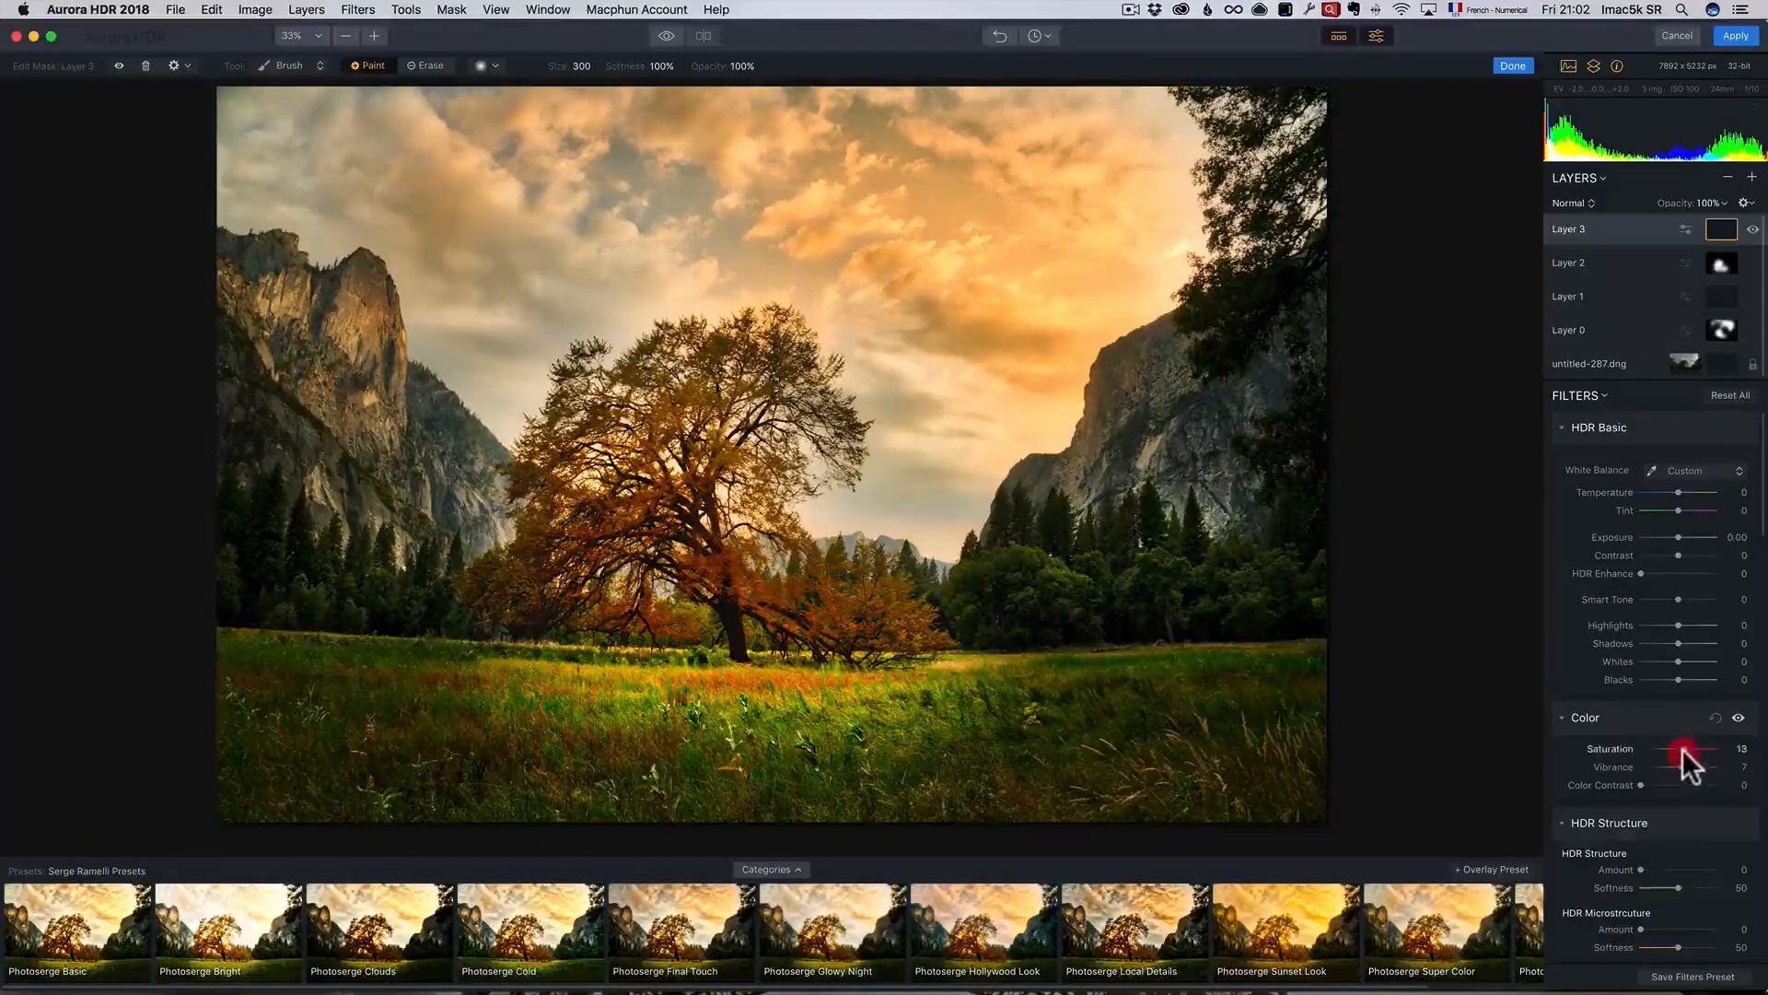
pyautogui.moveTo(1680, 764); pyautogui.dragTo(1668, 765)
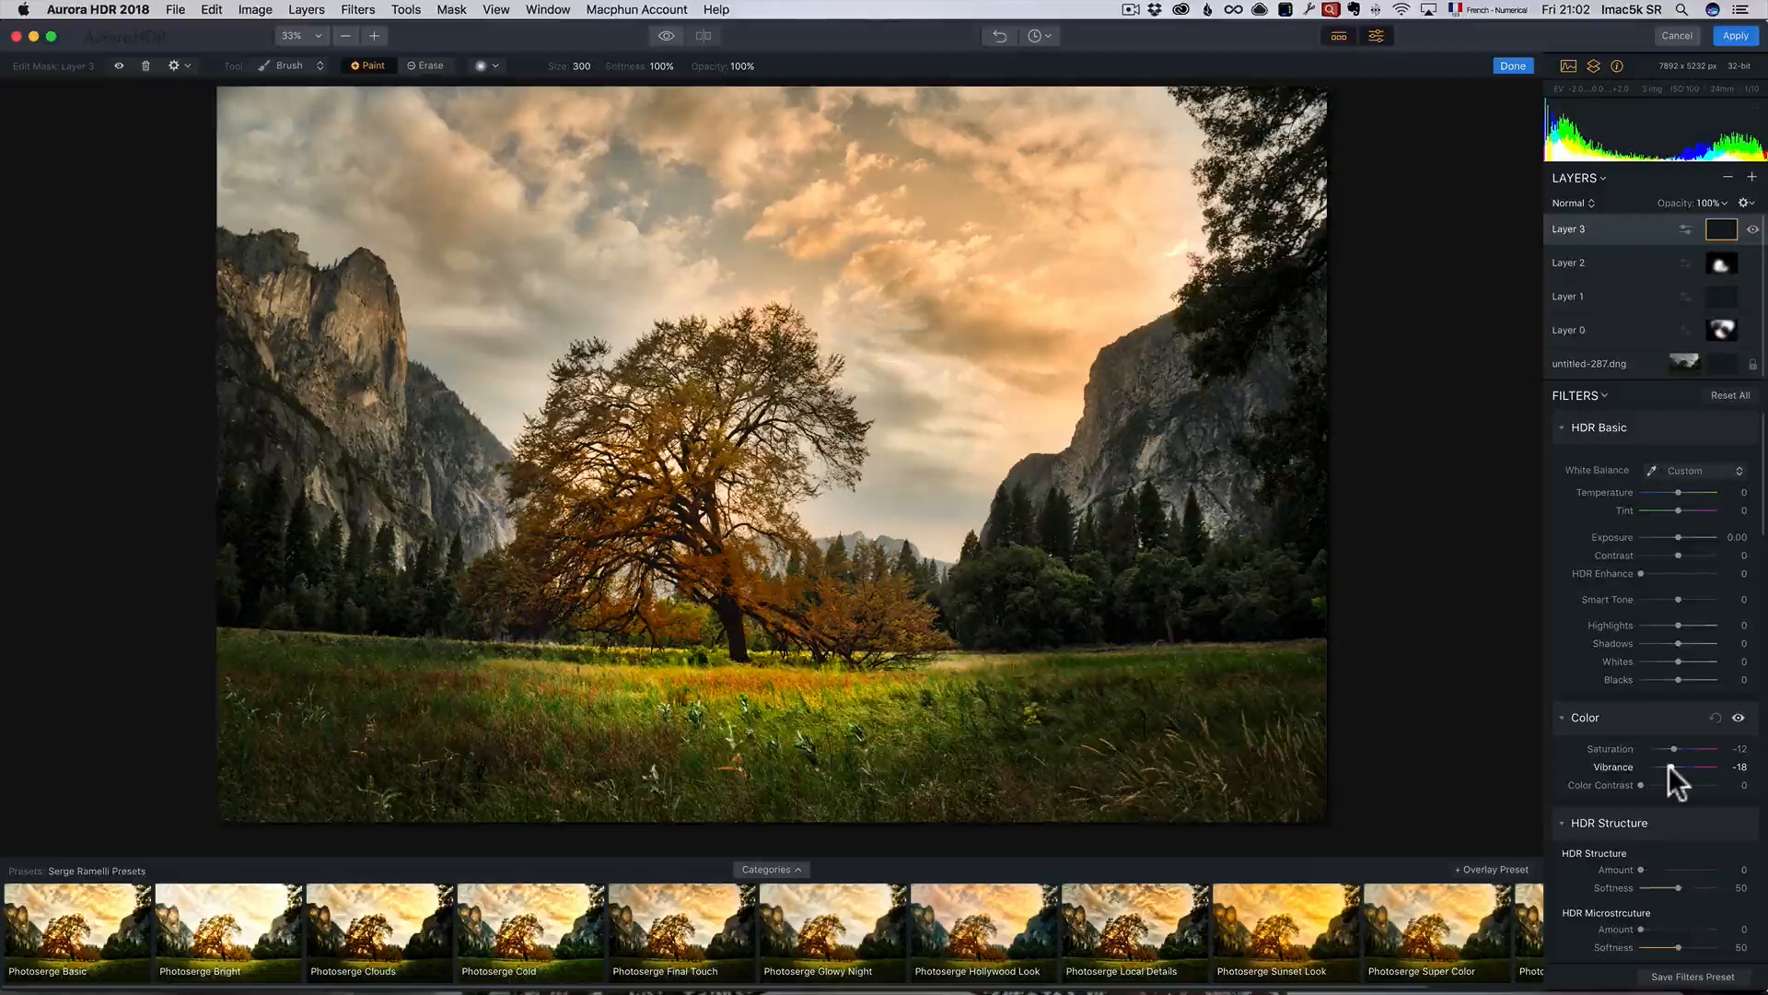
pyautogui.click(1682, 748)
pyautogui.click(1681, 766)
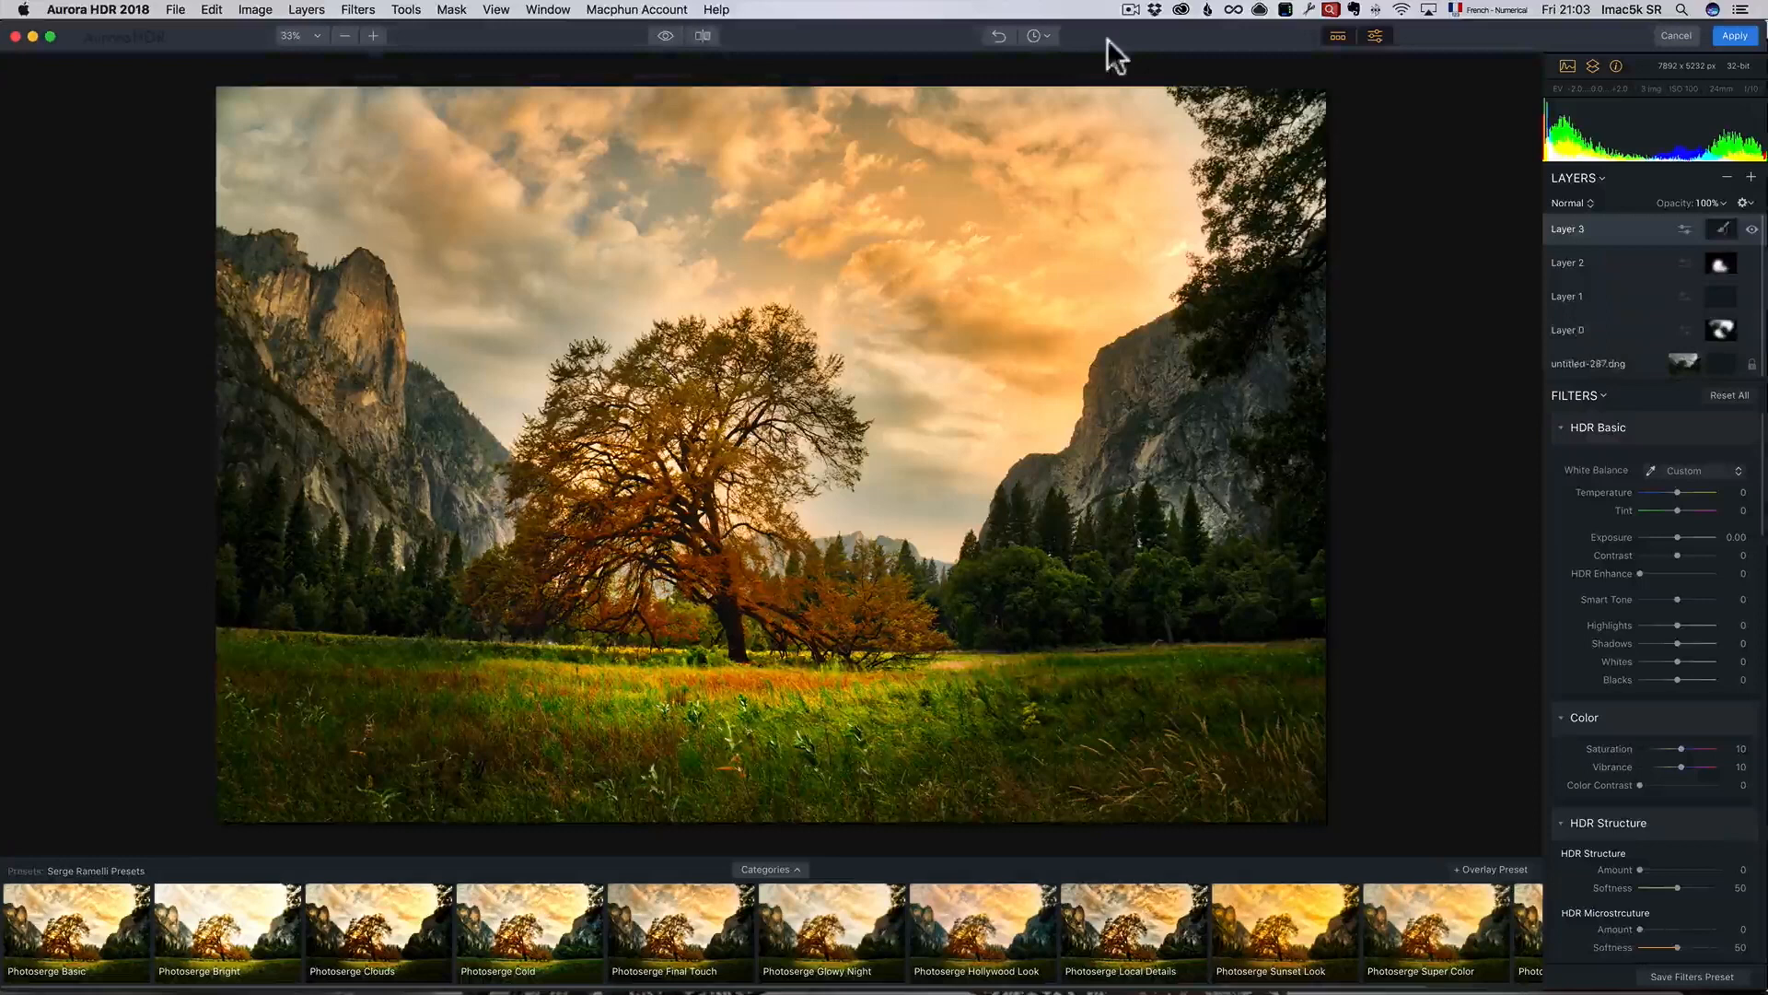
# Review the list of past edits in the history and close it without reverting anything
pyautogui.click(1048, 37)
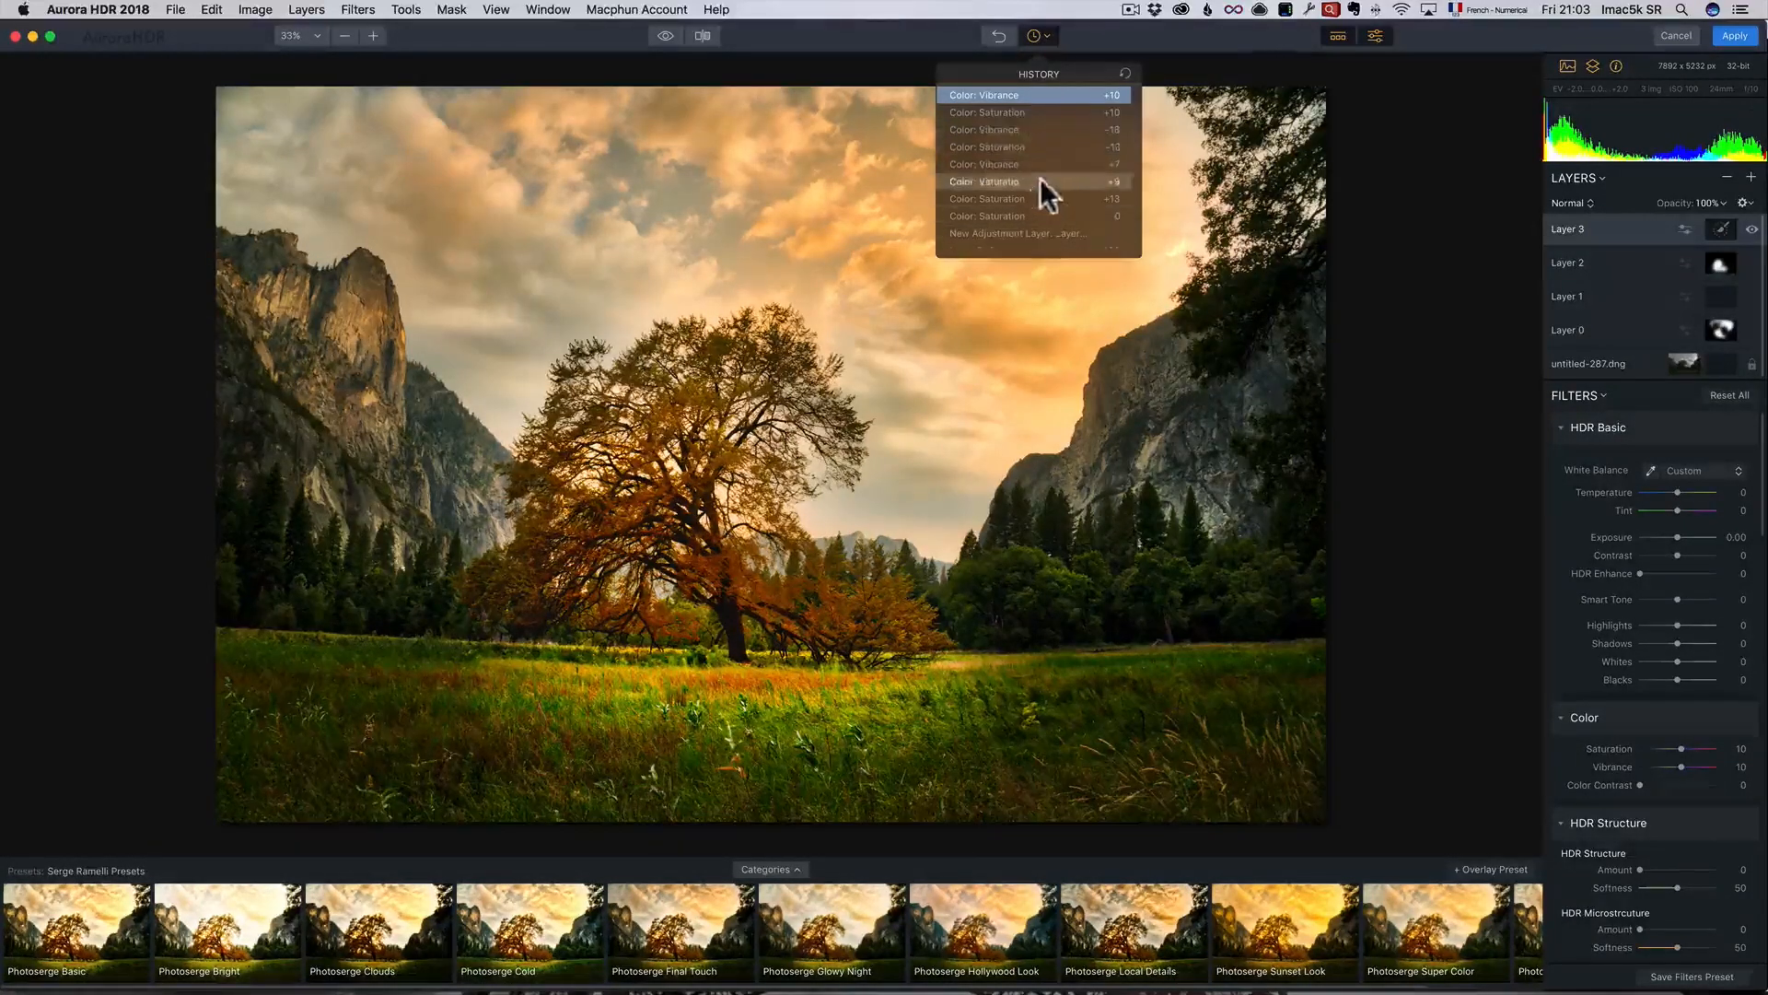
pyautogui.scroll(-3, 1041, 178)
pyautogui.scroll(3, 1041, 171)
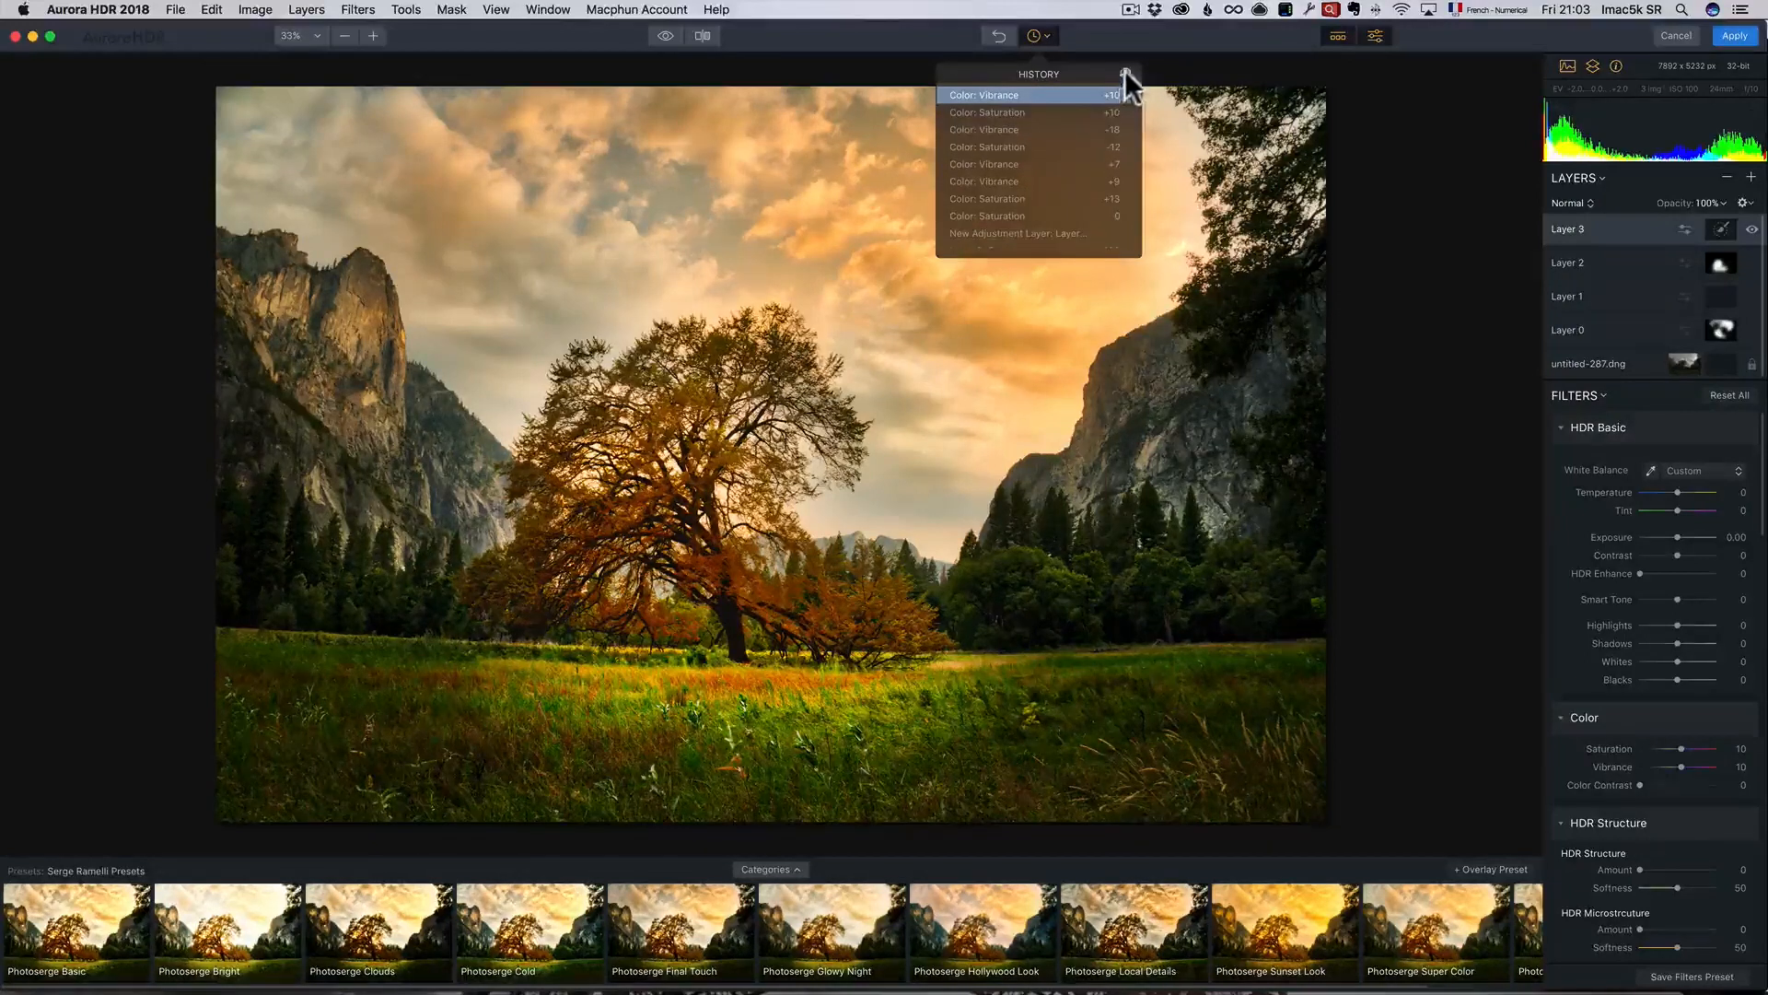
pyautogui.click(916, 34)
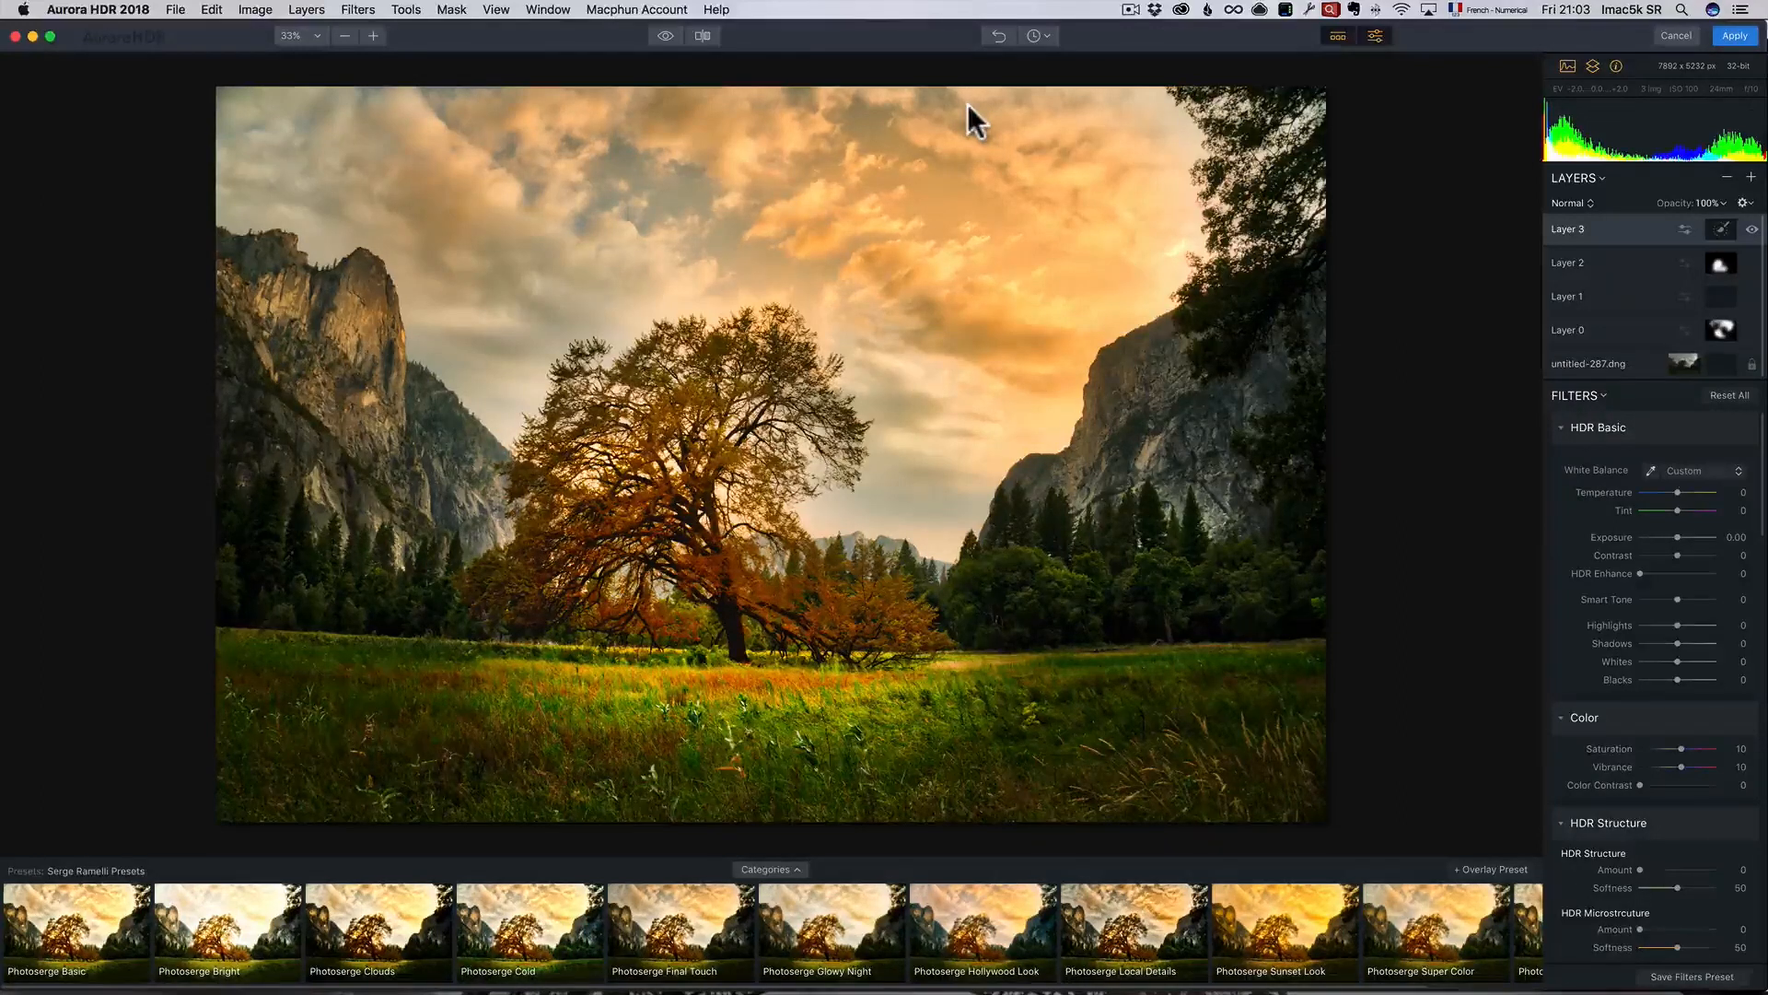
# Apply the edits to the landscape photo and switch to Lightroom
pyautogui.click(1737, 39)
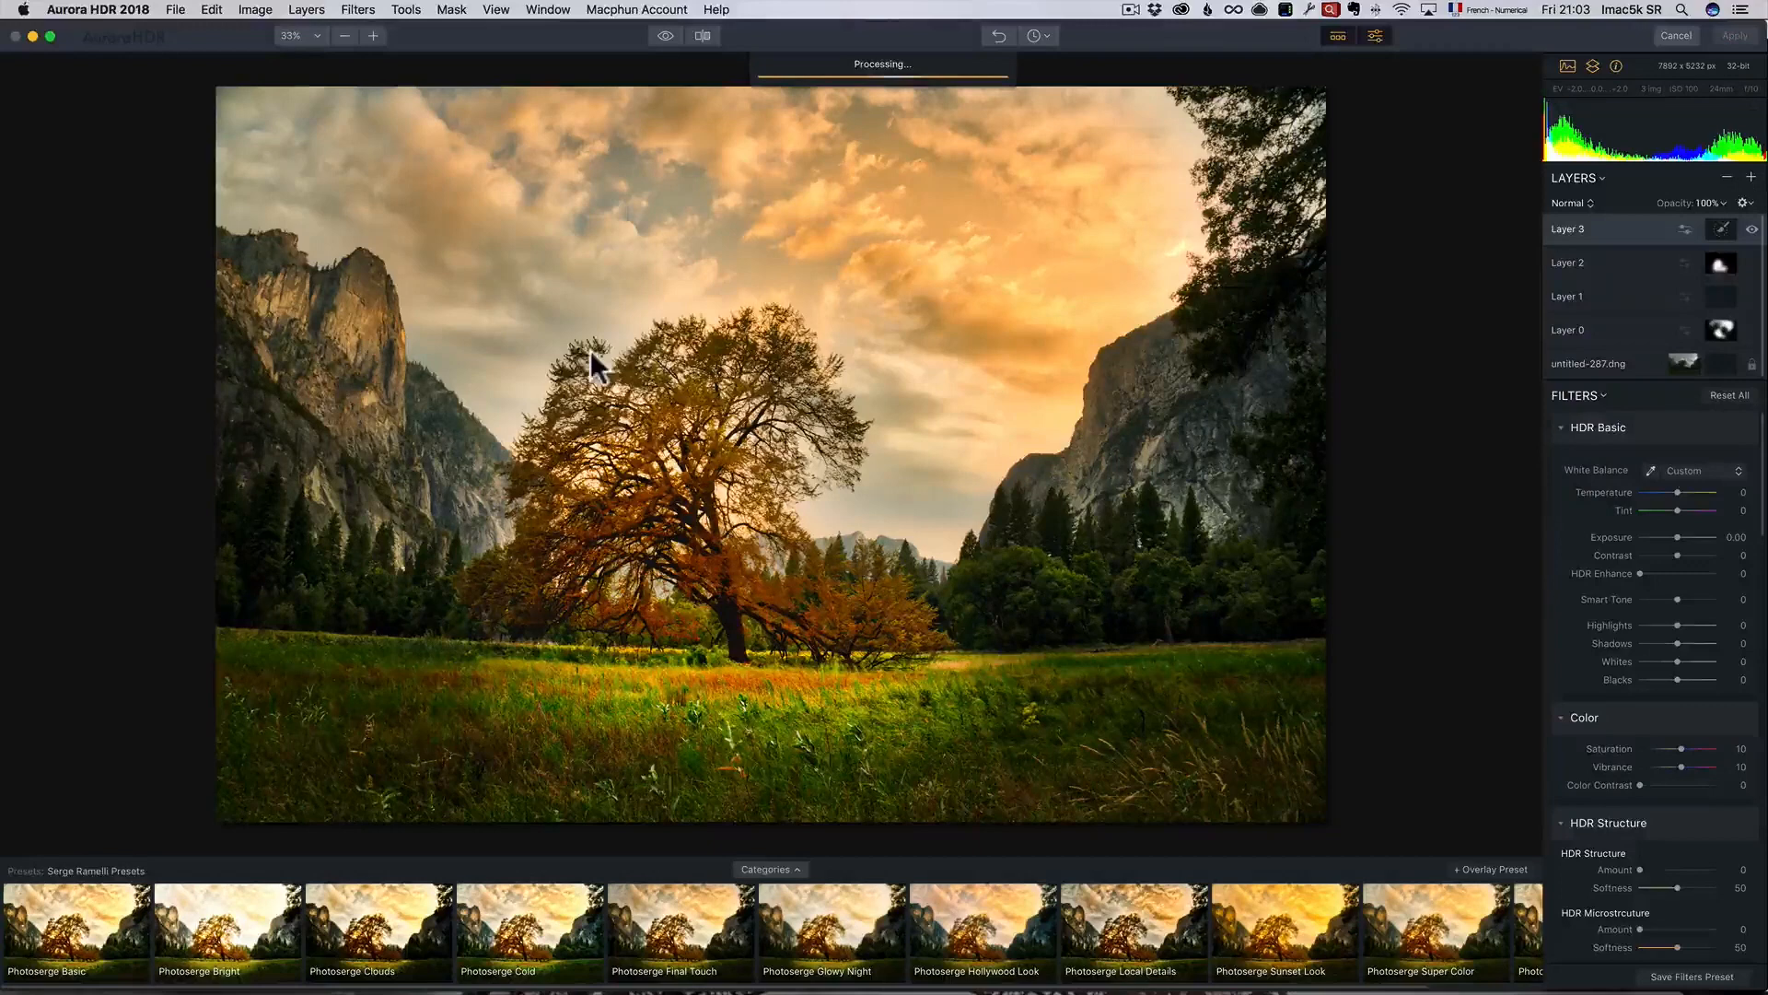
pyautogui.press('super+Tab')
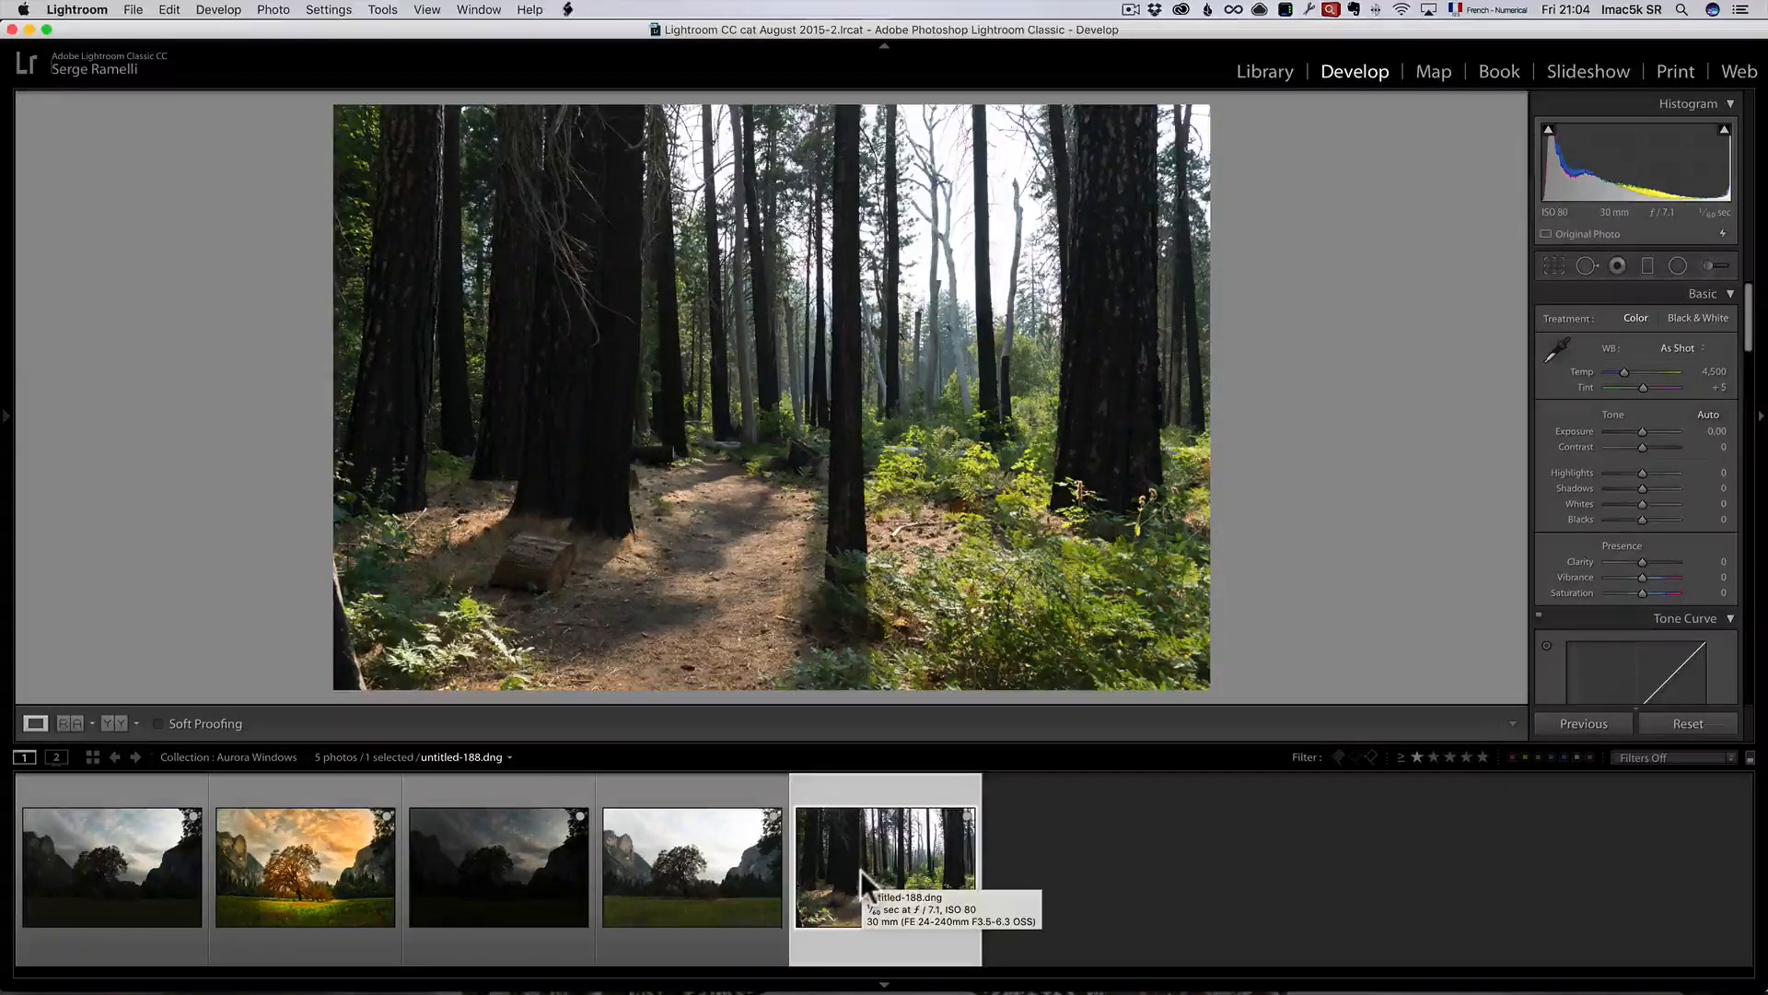
# Send the original of untitled-188.dng from Lightroom to Aurora HDR 2018 and create an HDR image from this single photo
pyautogui.rightClick(855, 852)
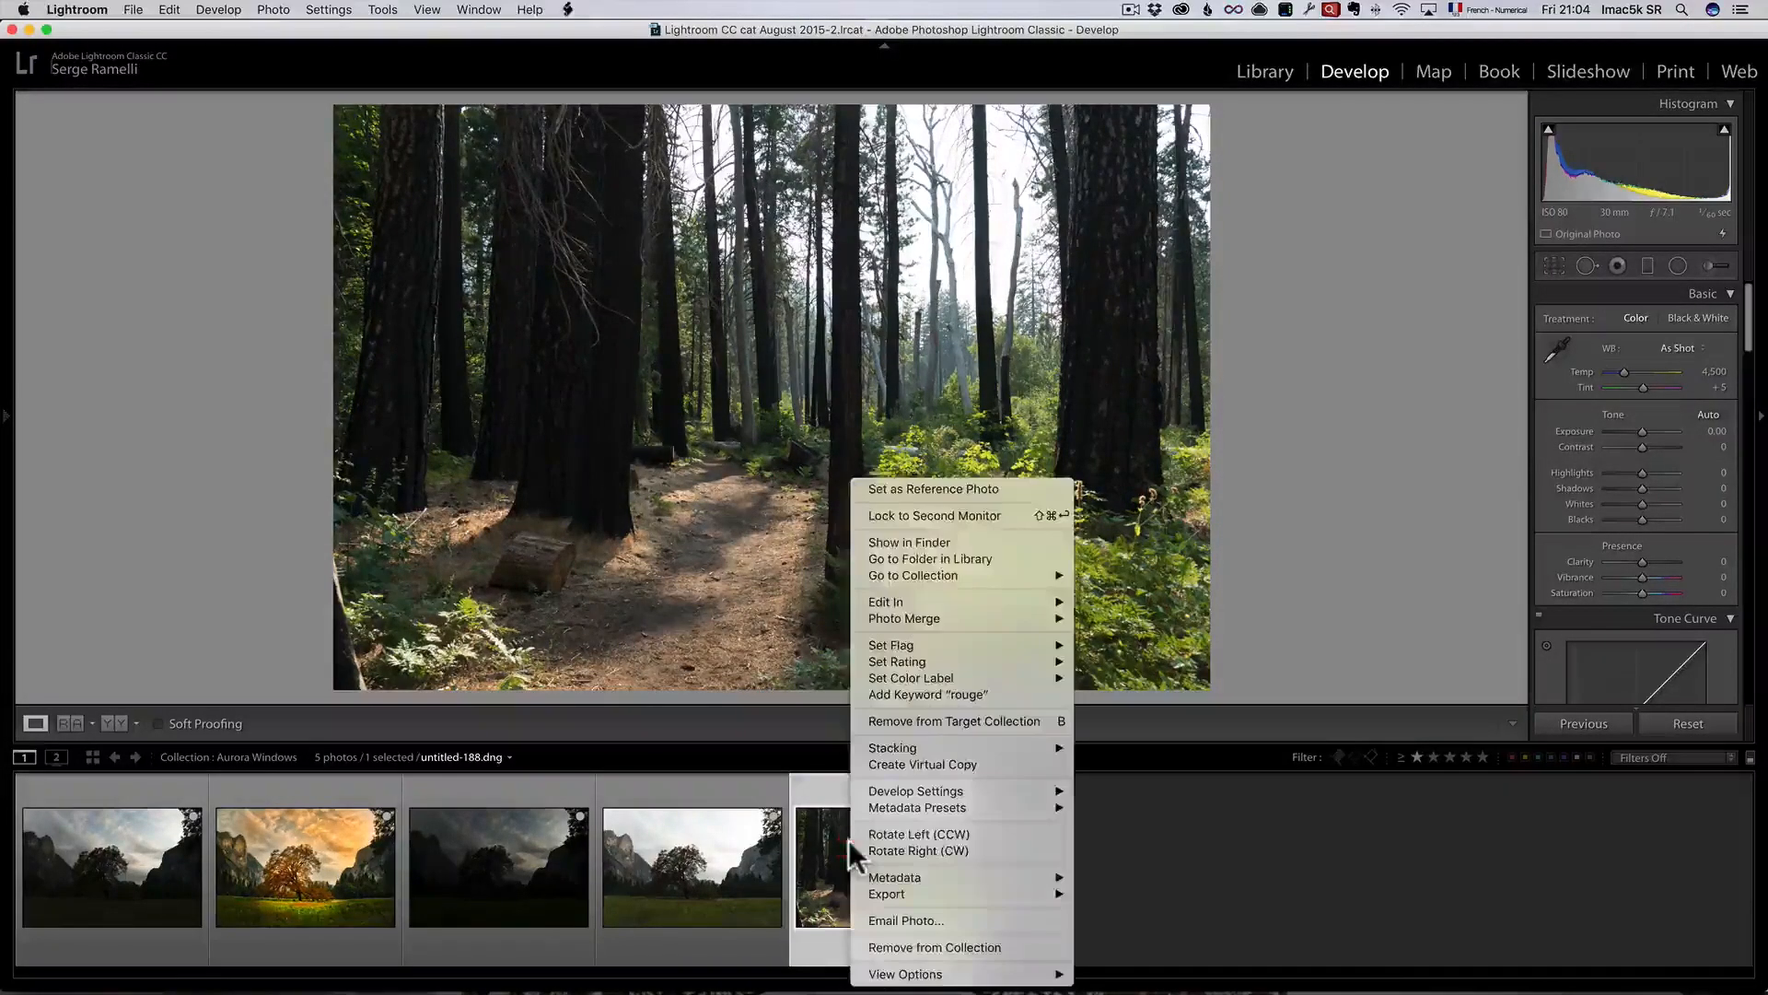
pyautogui.moveTo(925, 889)
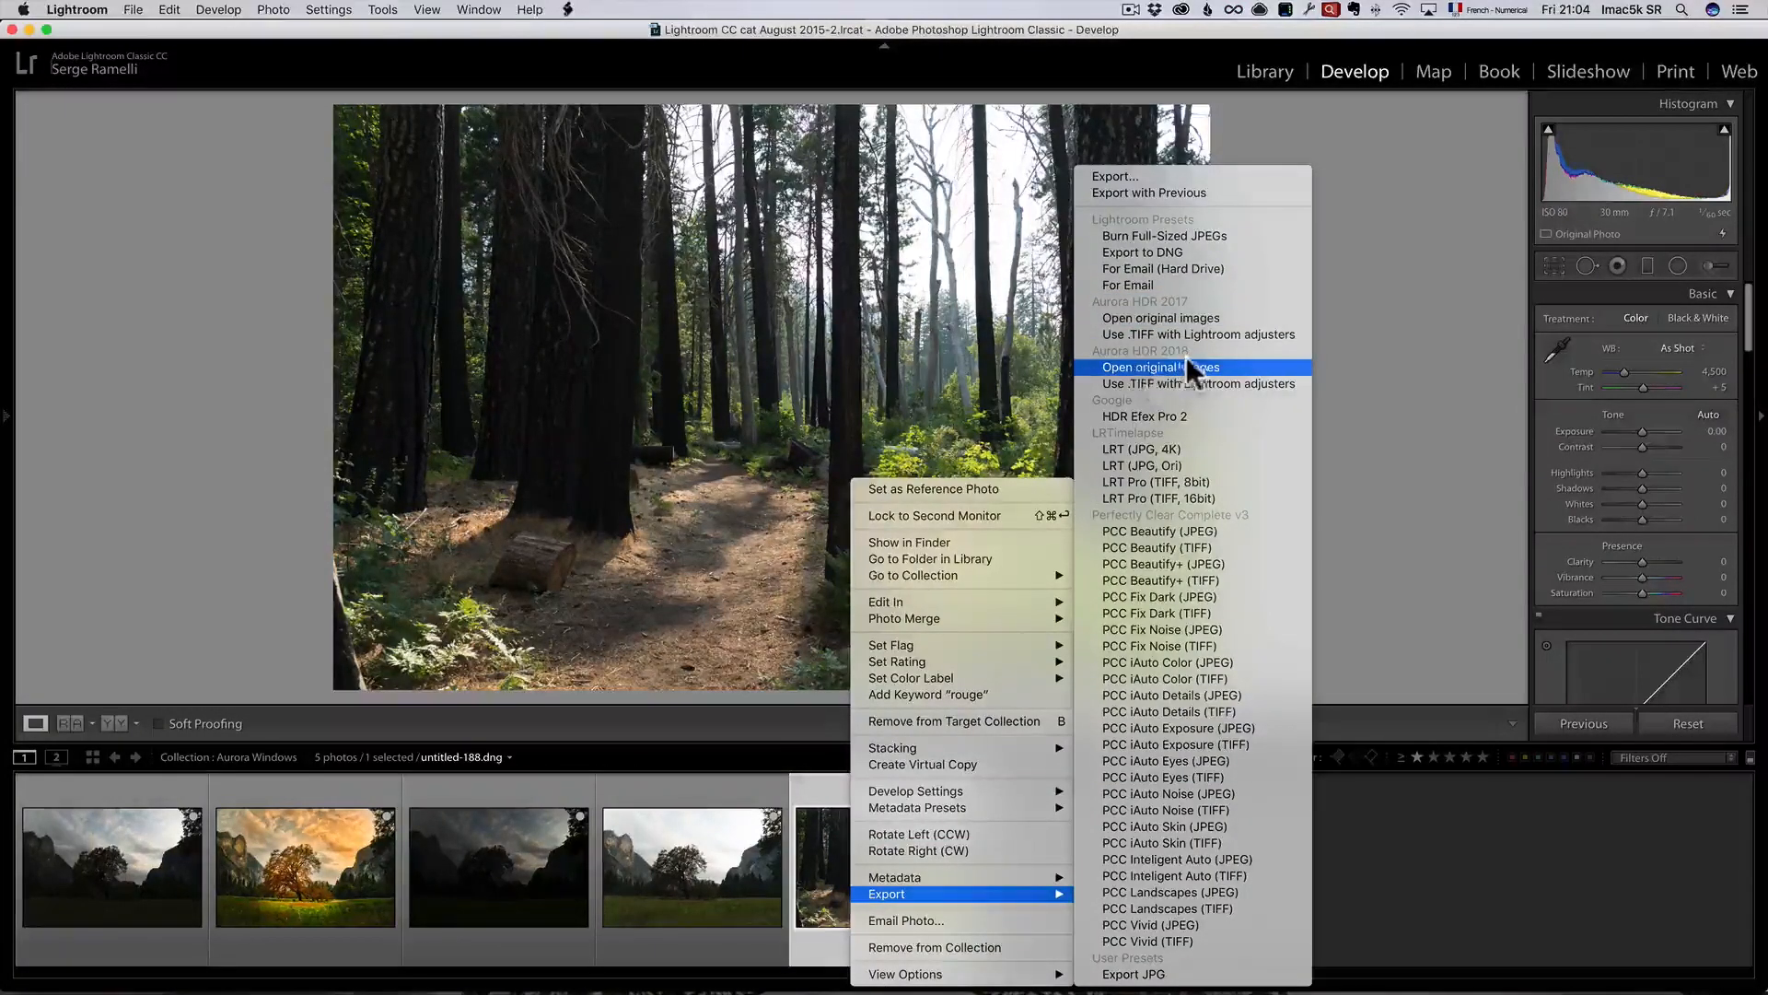
pyautogui.click(1207, 368)
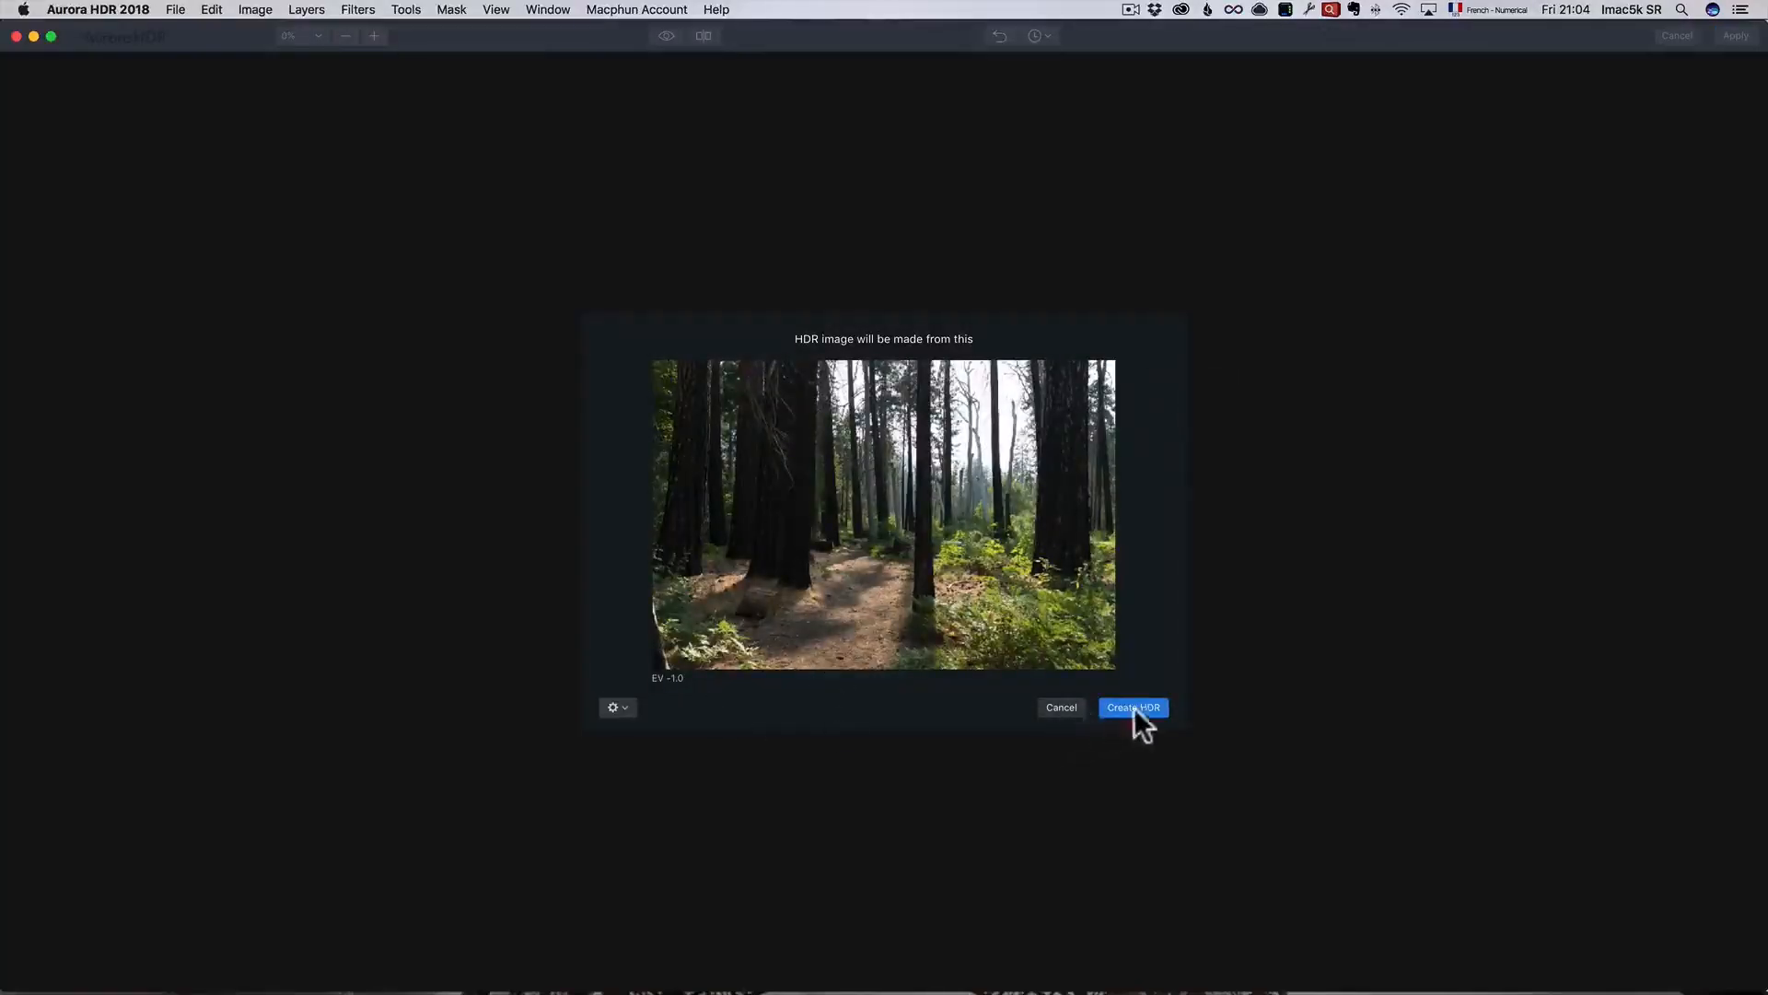
pyautogui.click(1132, 707)
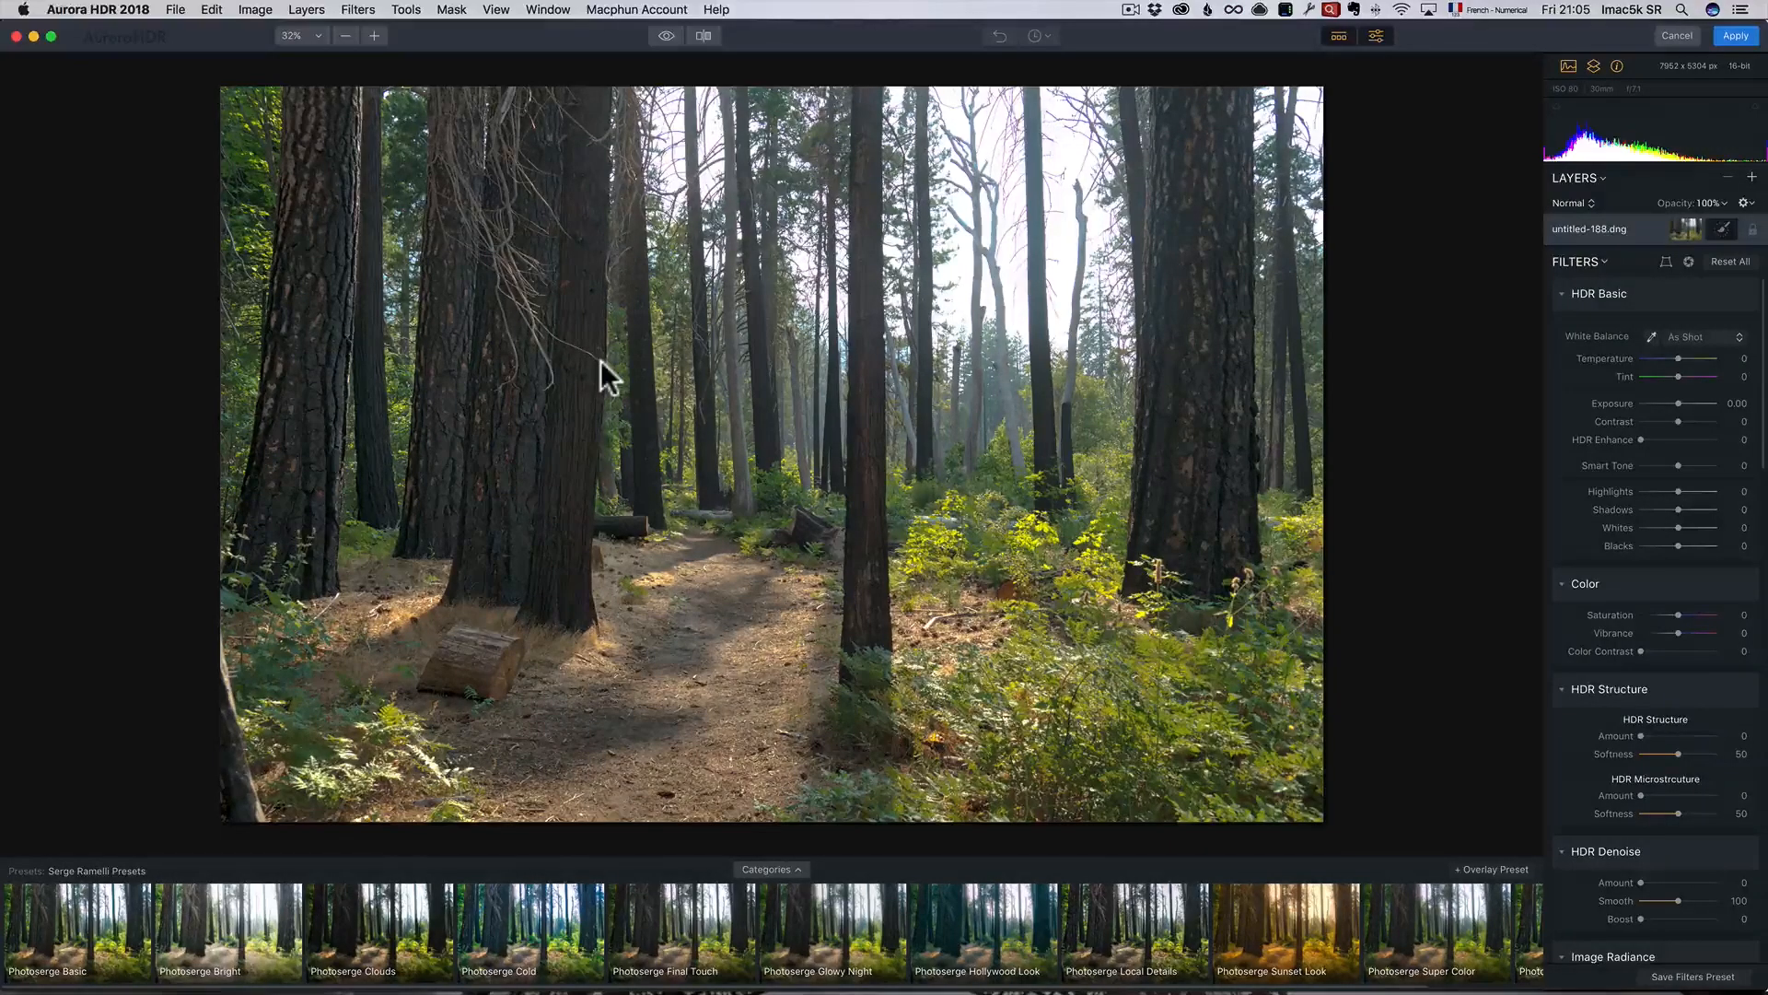
# Set the forest photo's Smart Tone to -89, try HDR Enhance at 73, and settle it at 40
pyautogui.scroll(-2, 1678, 359)
pyautogui.moveTo(1678, 423)
pyautogui.mouseDown()
pyautogui.moveTo(1704, 418)
pyautogui.moveTo(1646, 422)
pyautogui.mouseUp()
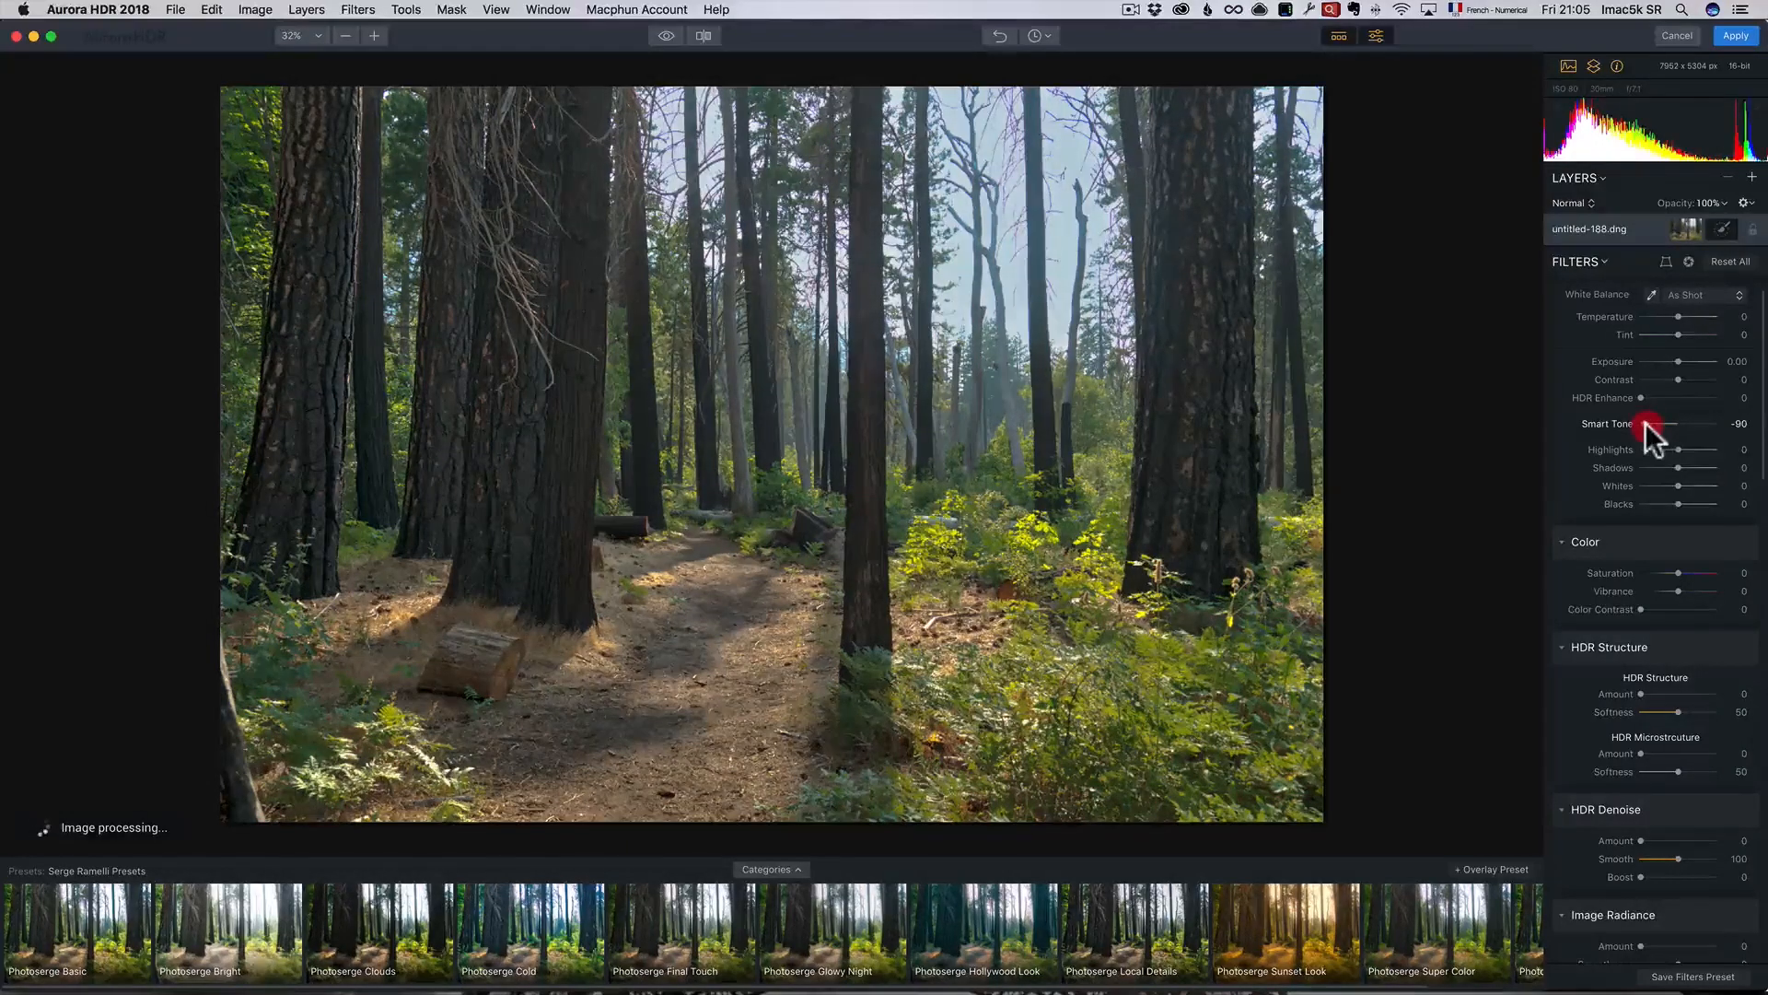
pyautogui.scroll(1, 1655, 447)
pyautogui.moveTo(1639, 436); pyautogui.dragTo(1696, 432)
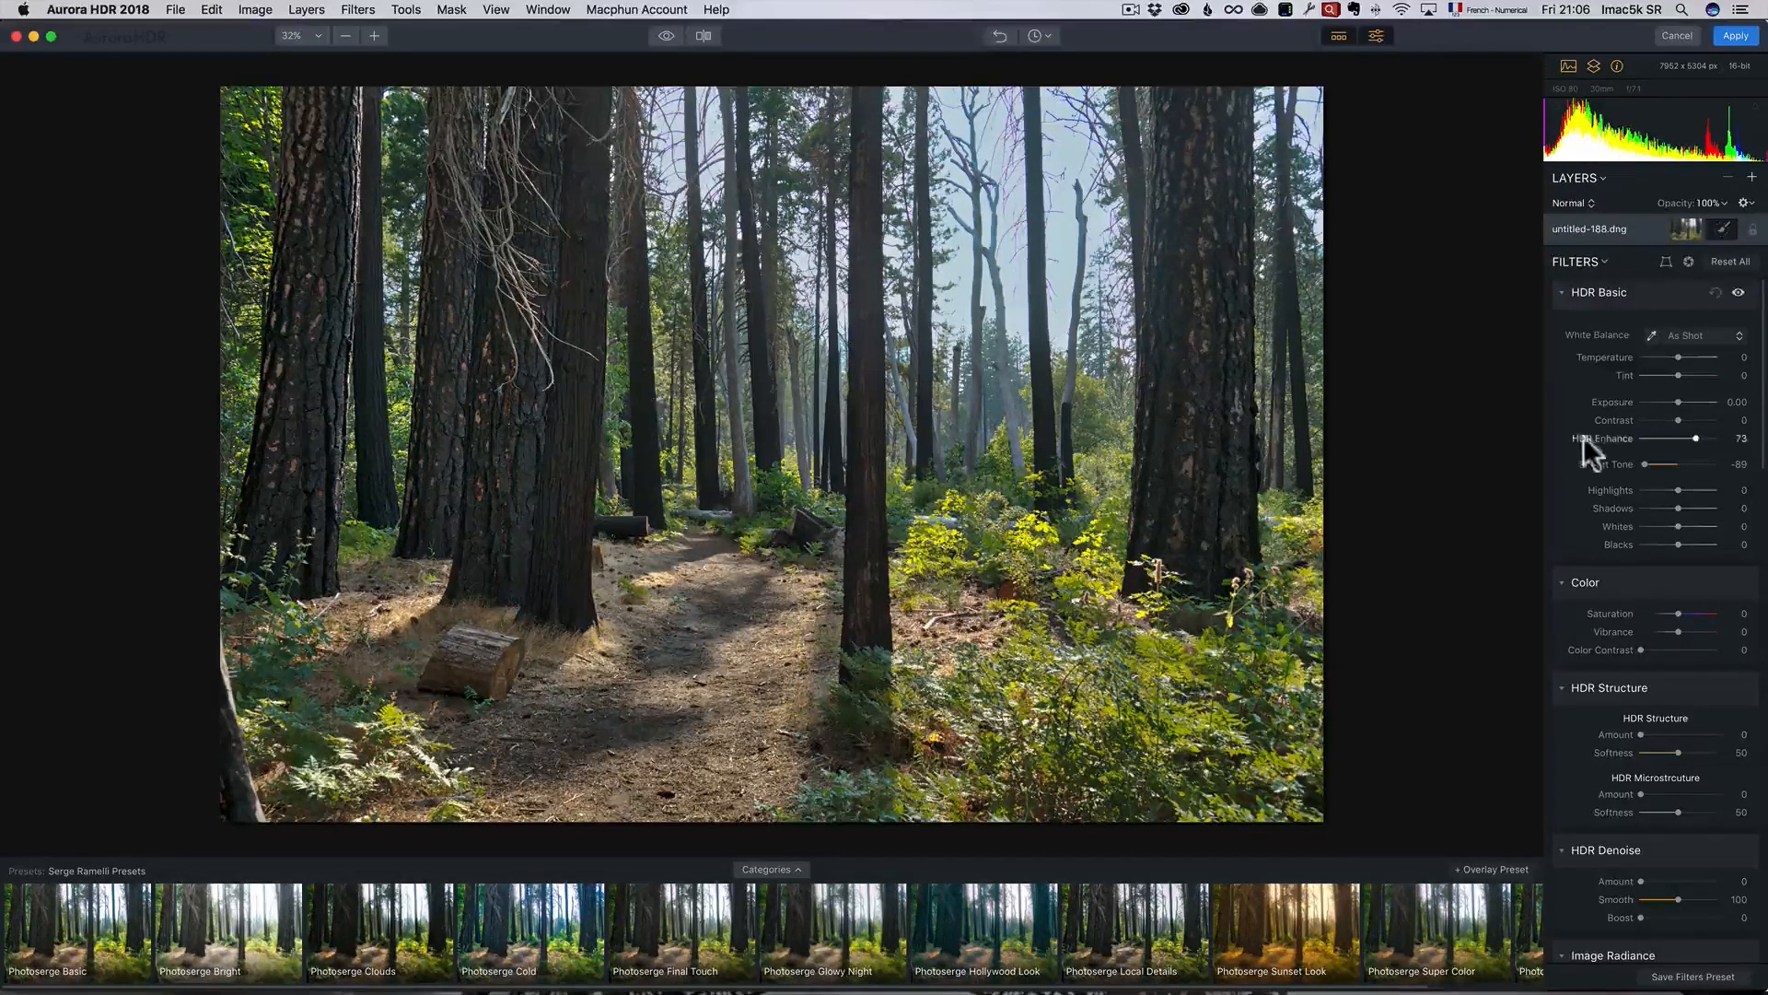
pyautogui.moveTo(1696, 438); pyautogui.dragTo(1668, 438)
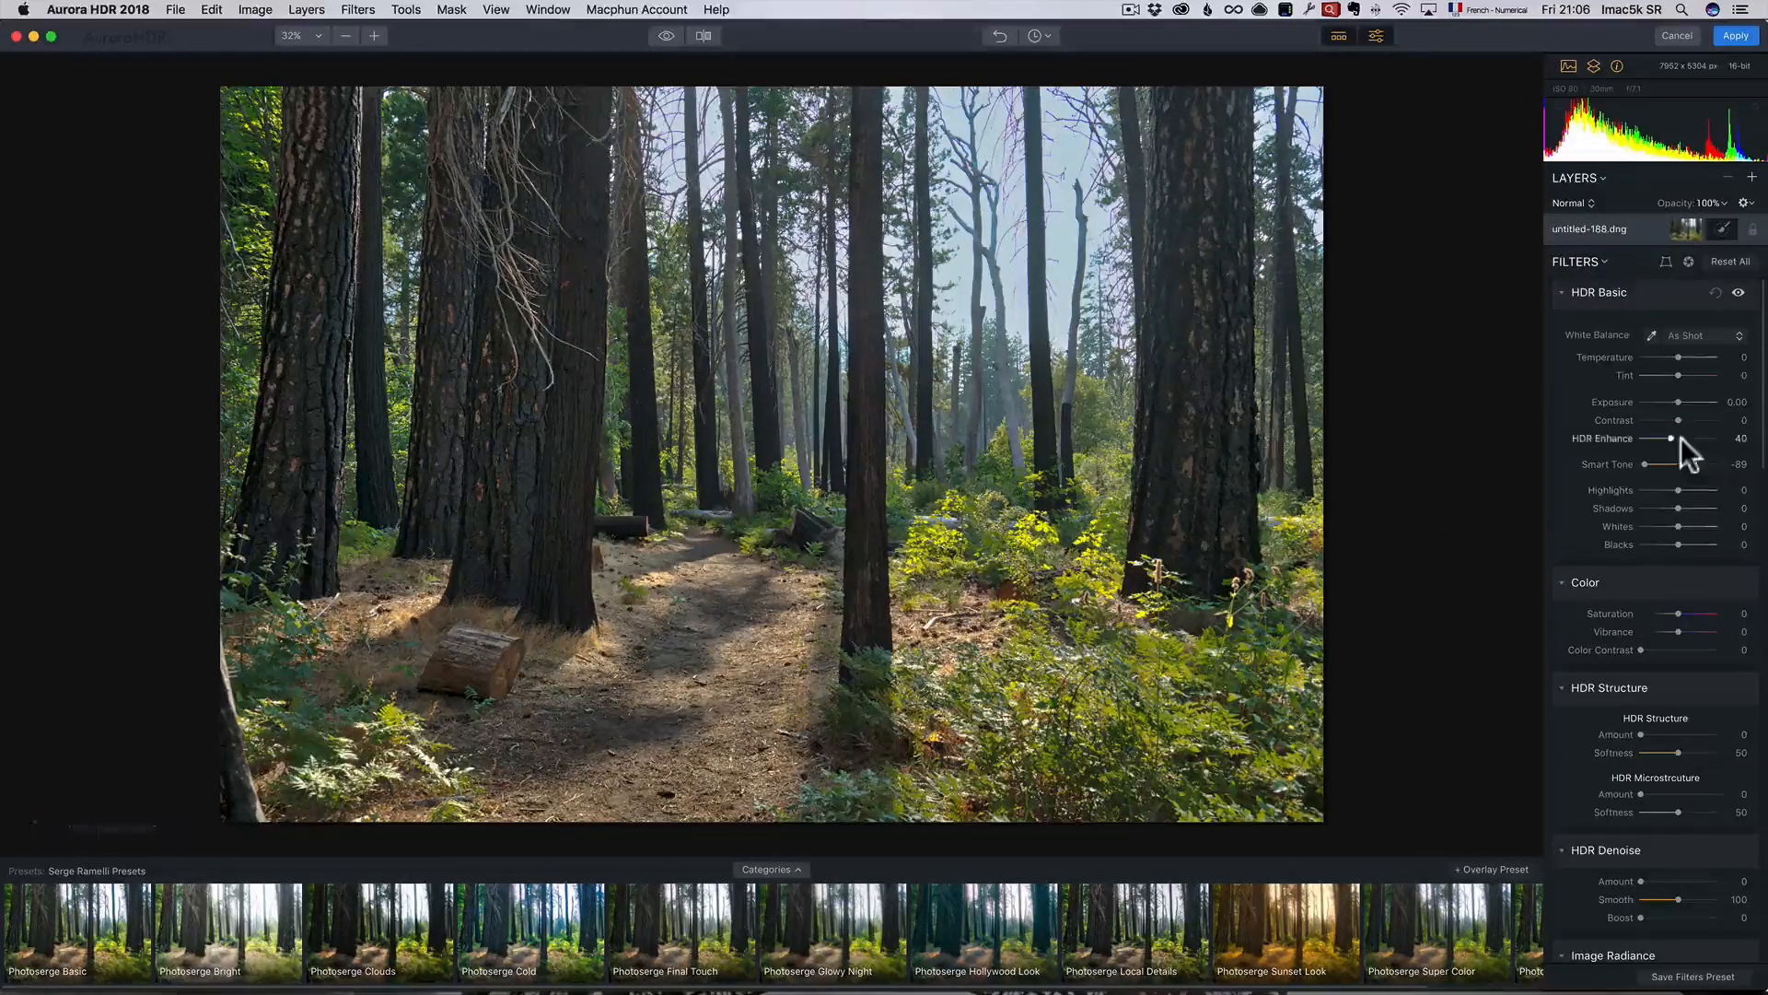
# Set Contrast to 34, try Blacks at -38, and reset Blacks to 0
pyautogui.click(1691, 420)
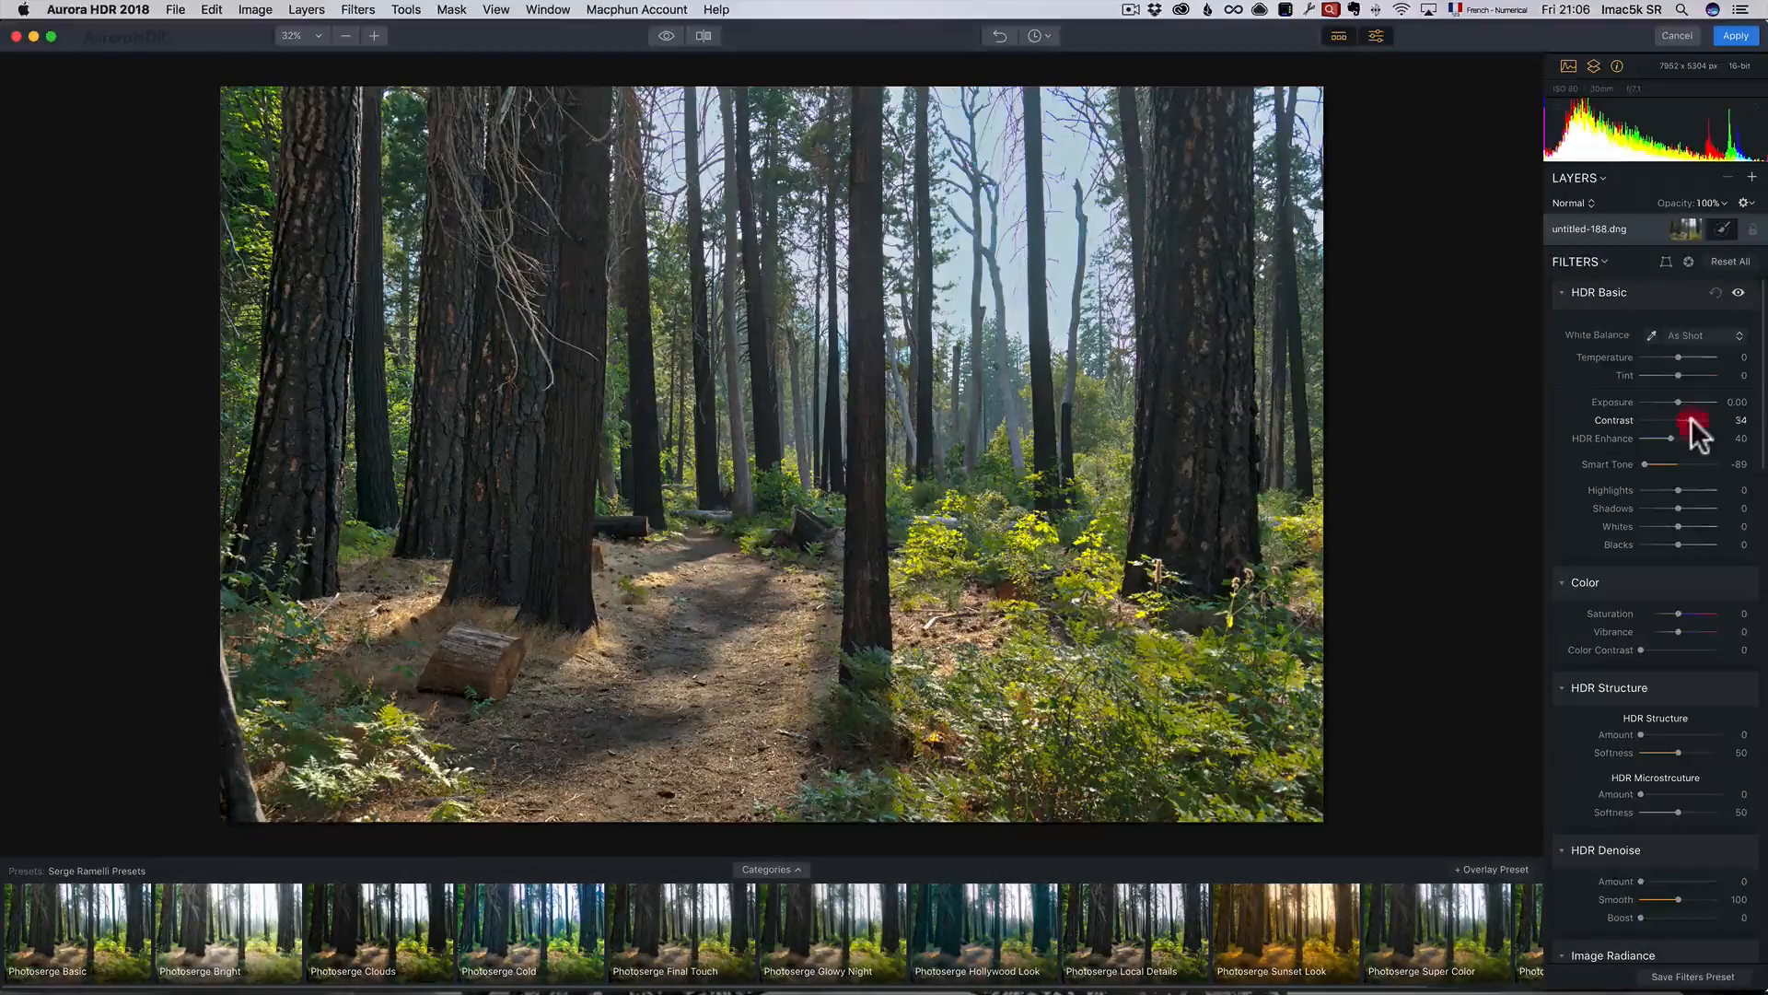
pyautogui.click(1662, 545)
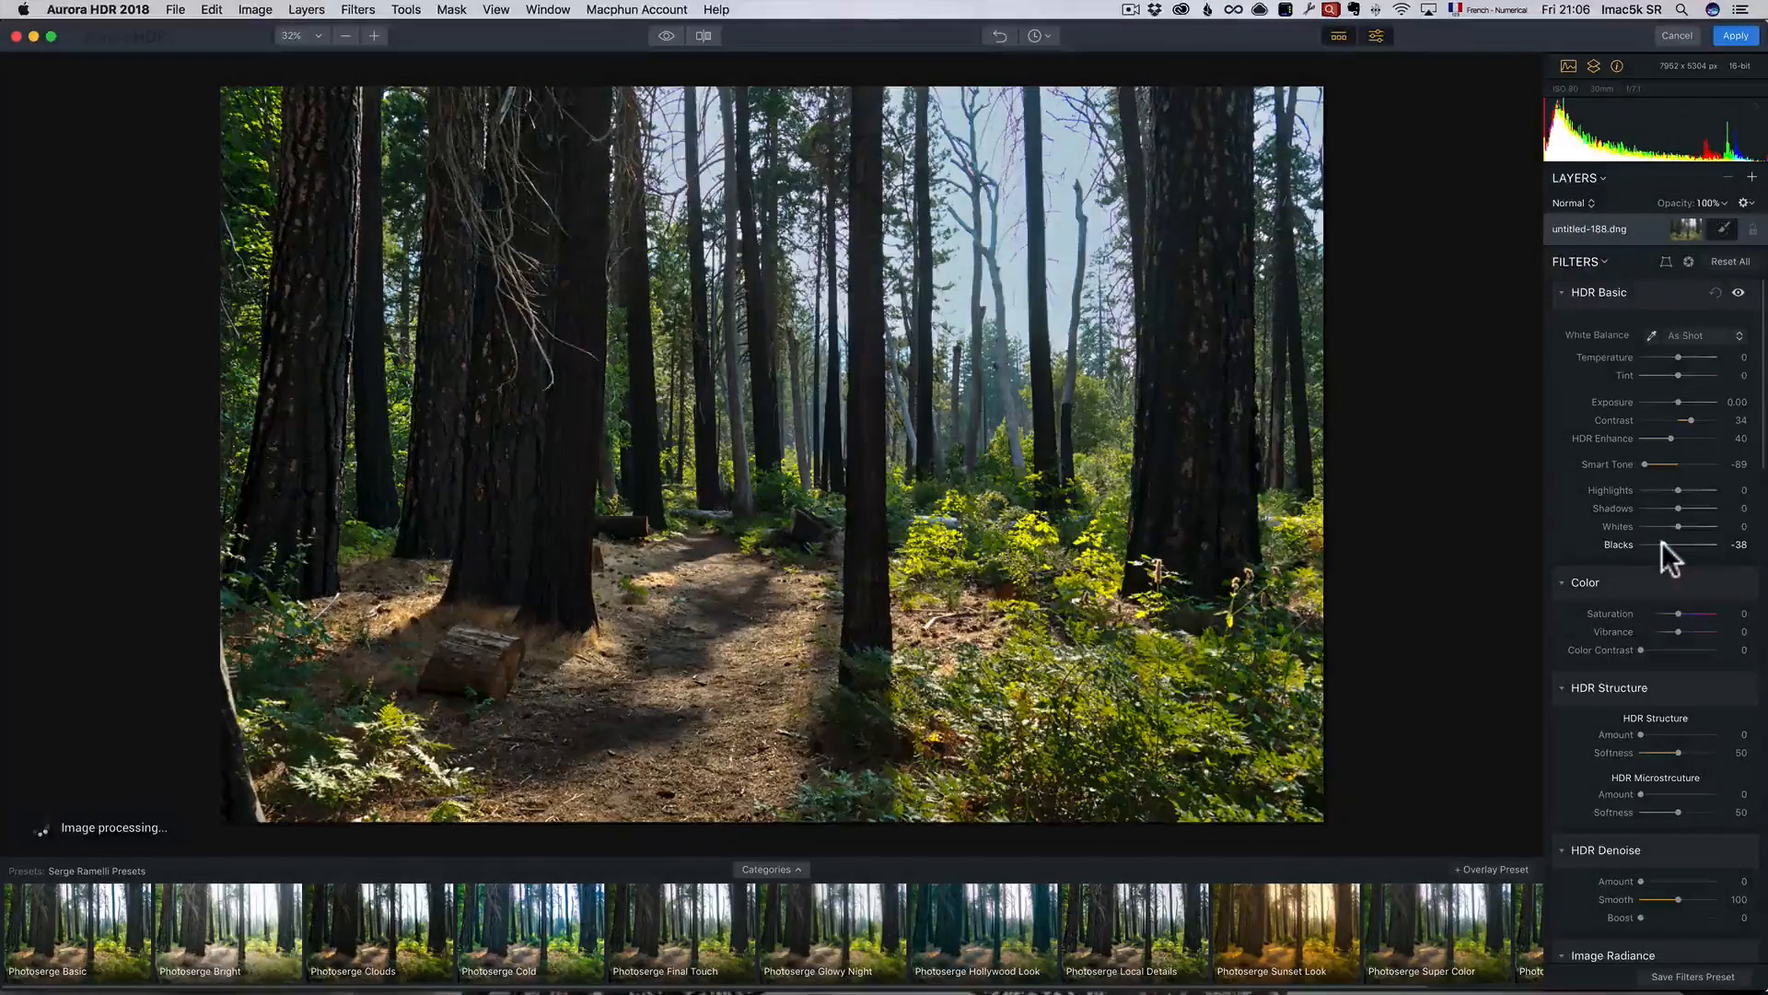
pyautogui.doubleClick(1666, 543)
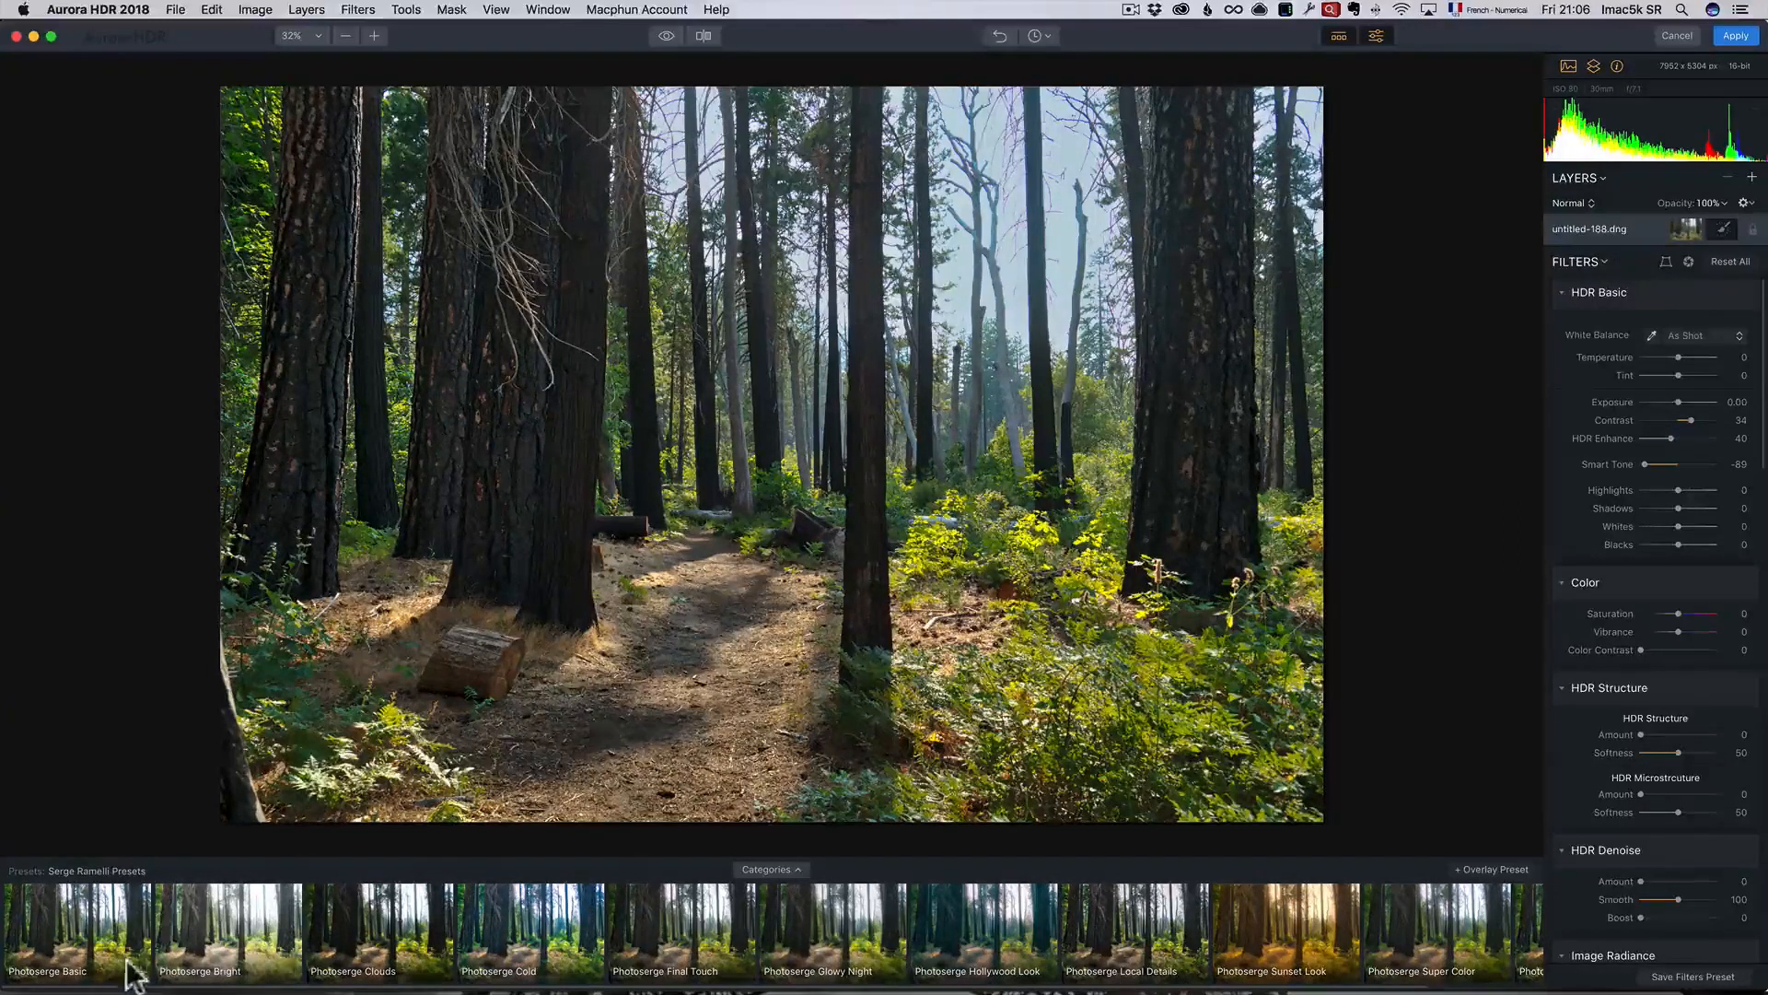
pyautogui.click(788, 864)
pyautogui.click(788, 864)
# Add an adjustment layer above the forest photo with an Image Radiance Amount of 57 and a Glow Amount of 51
pyautogui.click(1751, 177)
pyautogui.click(1724, 183)
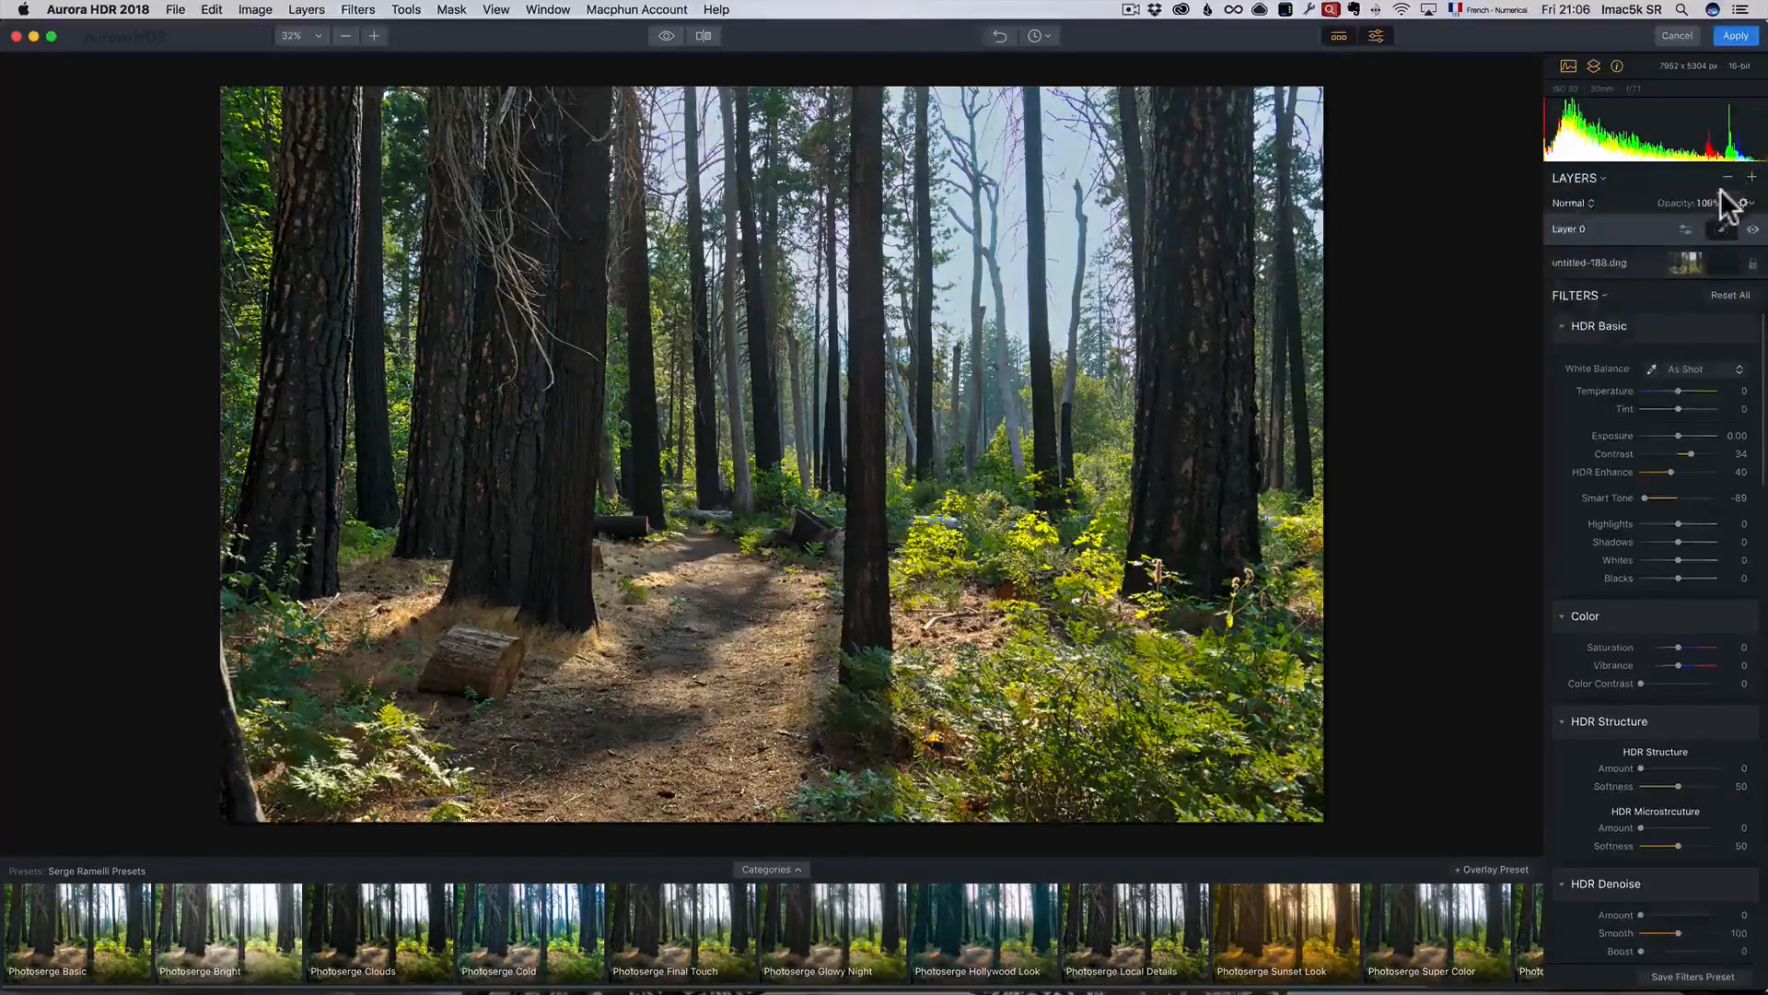
pyautogui.scroll(-10, 1637, 433)
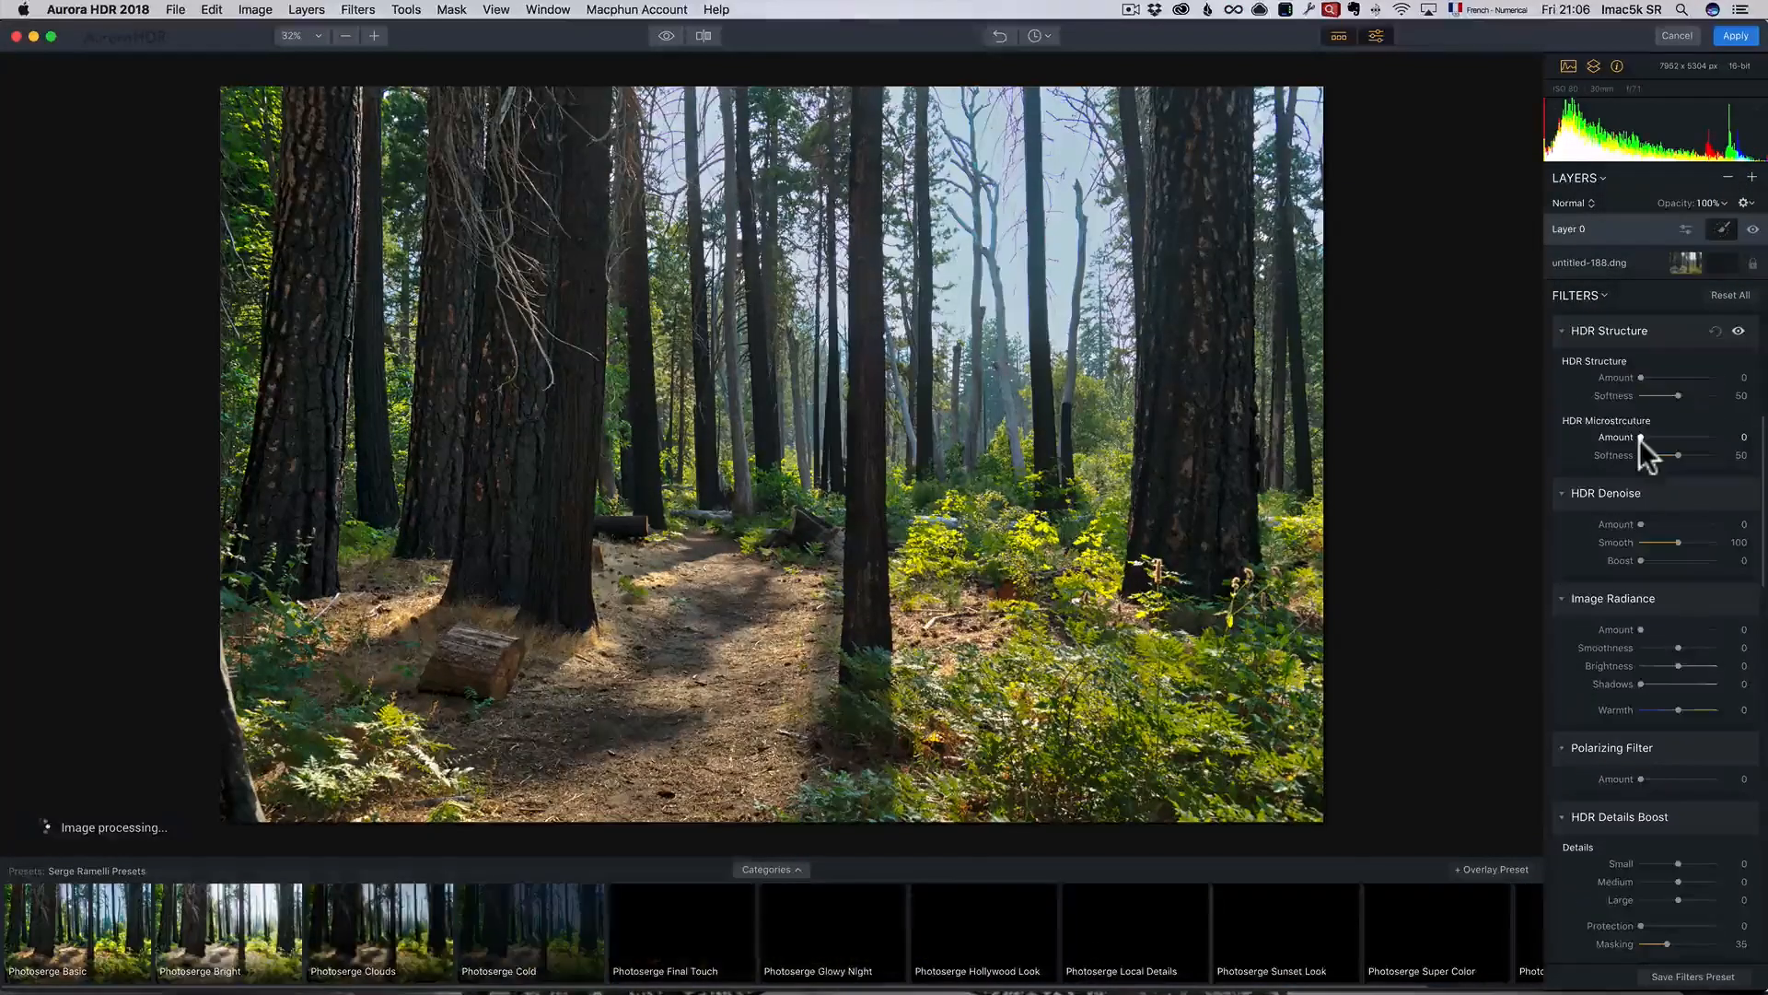
pyautogui.scroll(3, 1640, 439)
pyautogui.scroll(2, 1640, 440)
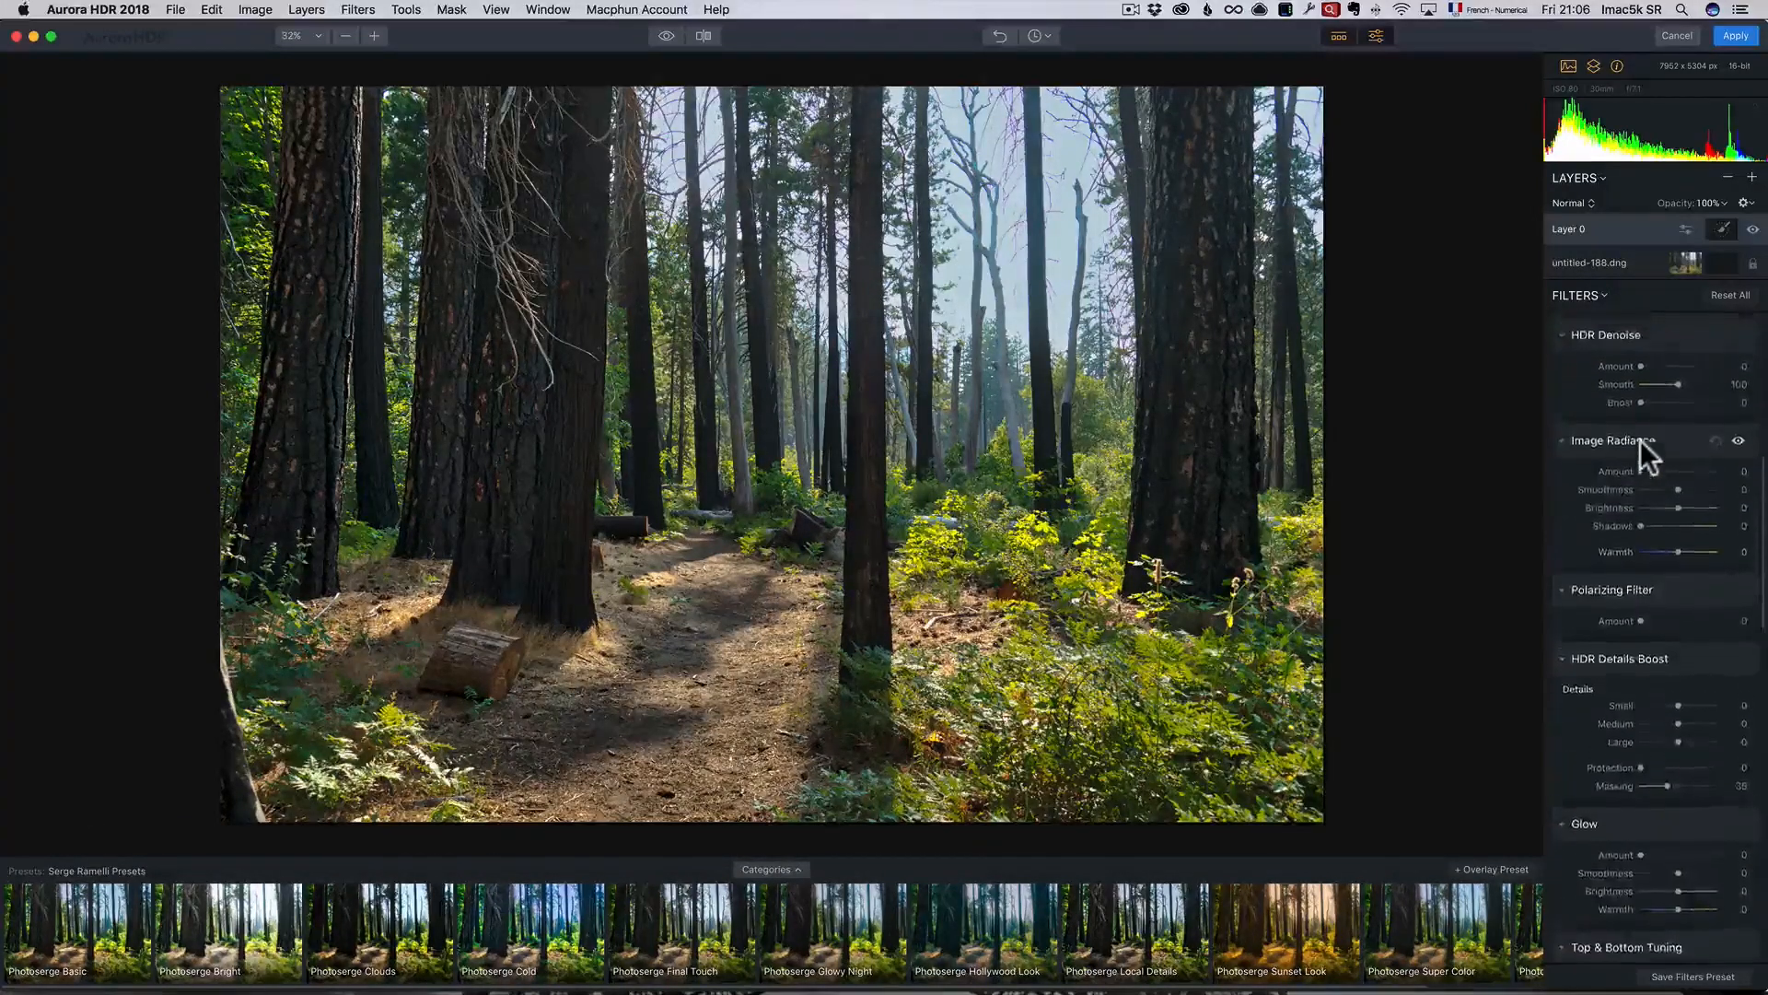
pyautogui.moveTo(1667, 468); pyautogui.dragTo(1683, 470)
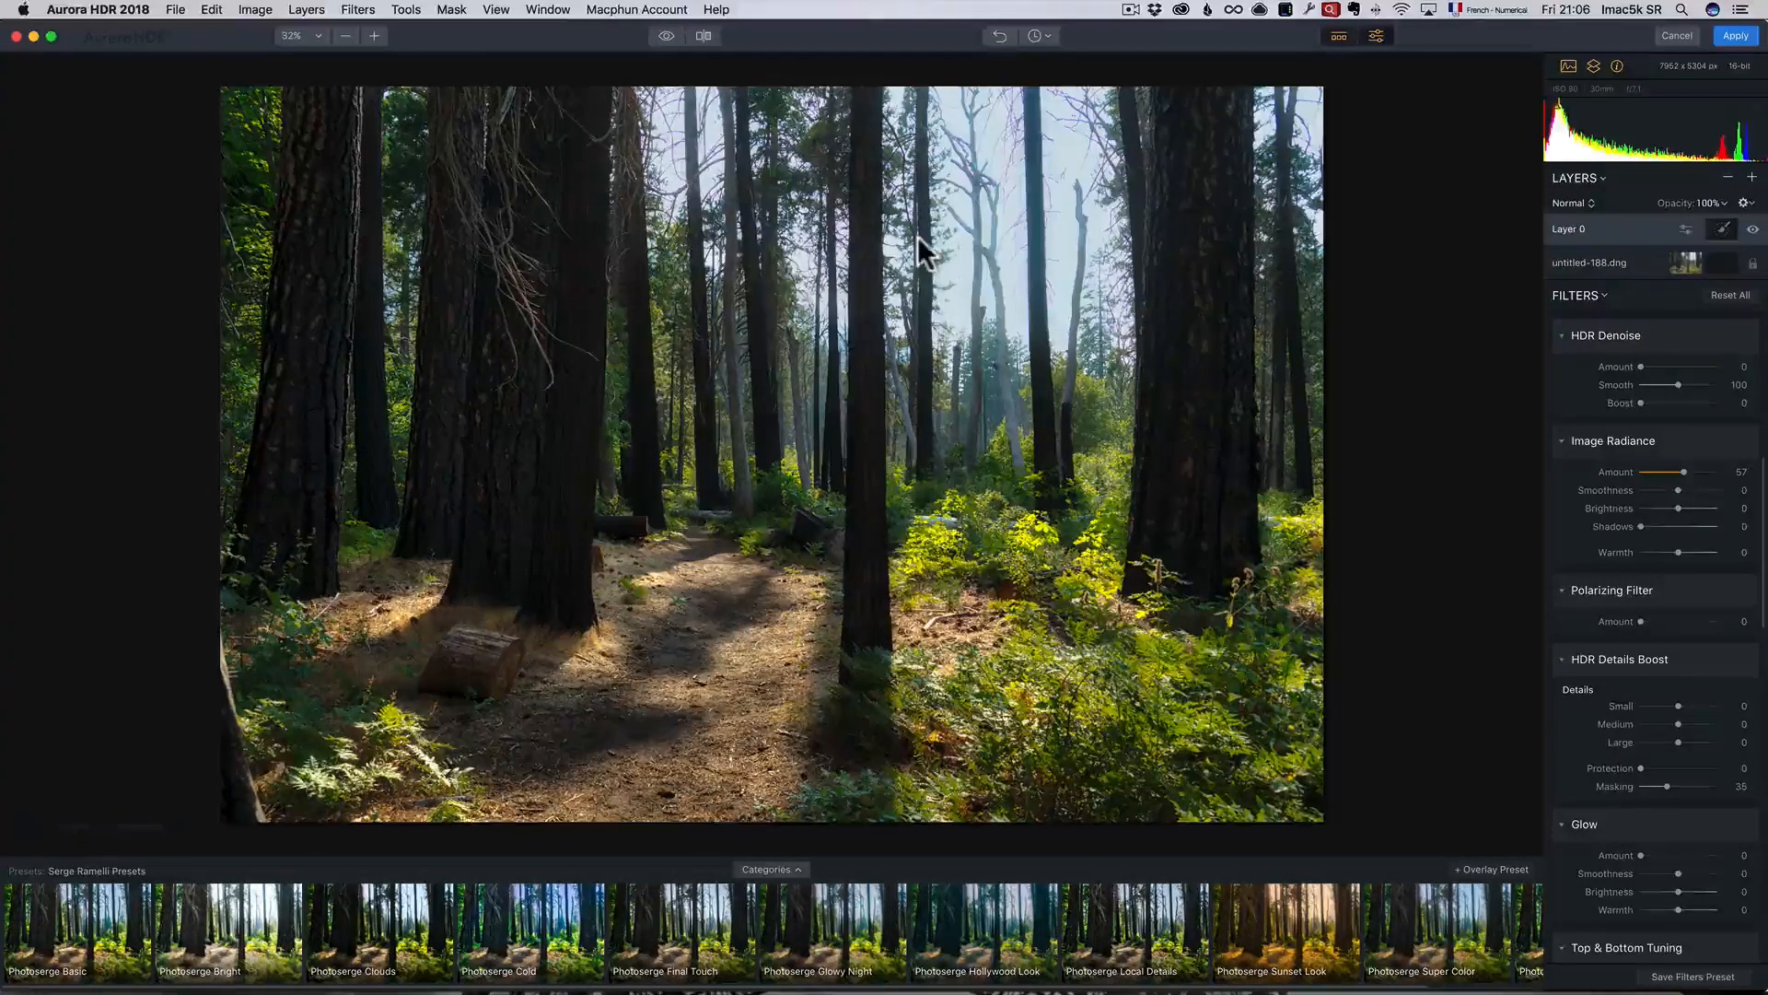
pyautogui.scroll(-3, 1610, 540)
pyautogui.moveTo(1639, 697); pyautogui.dragTo(1677, 697)
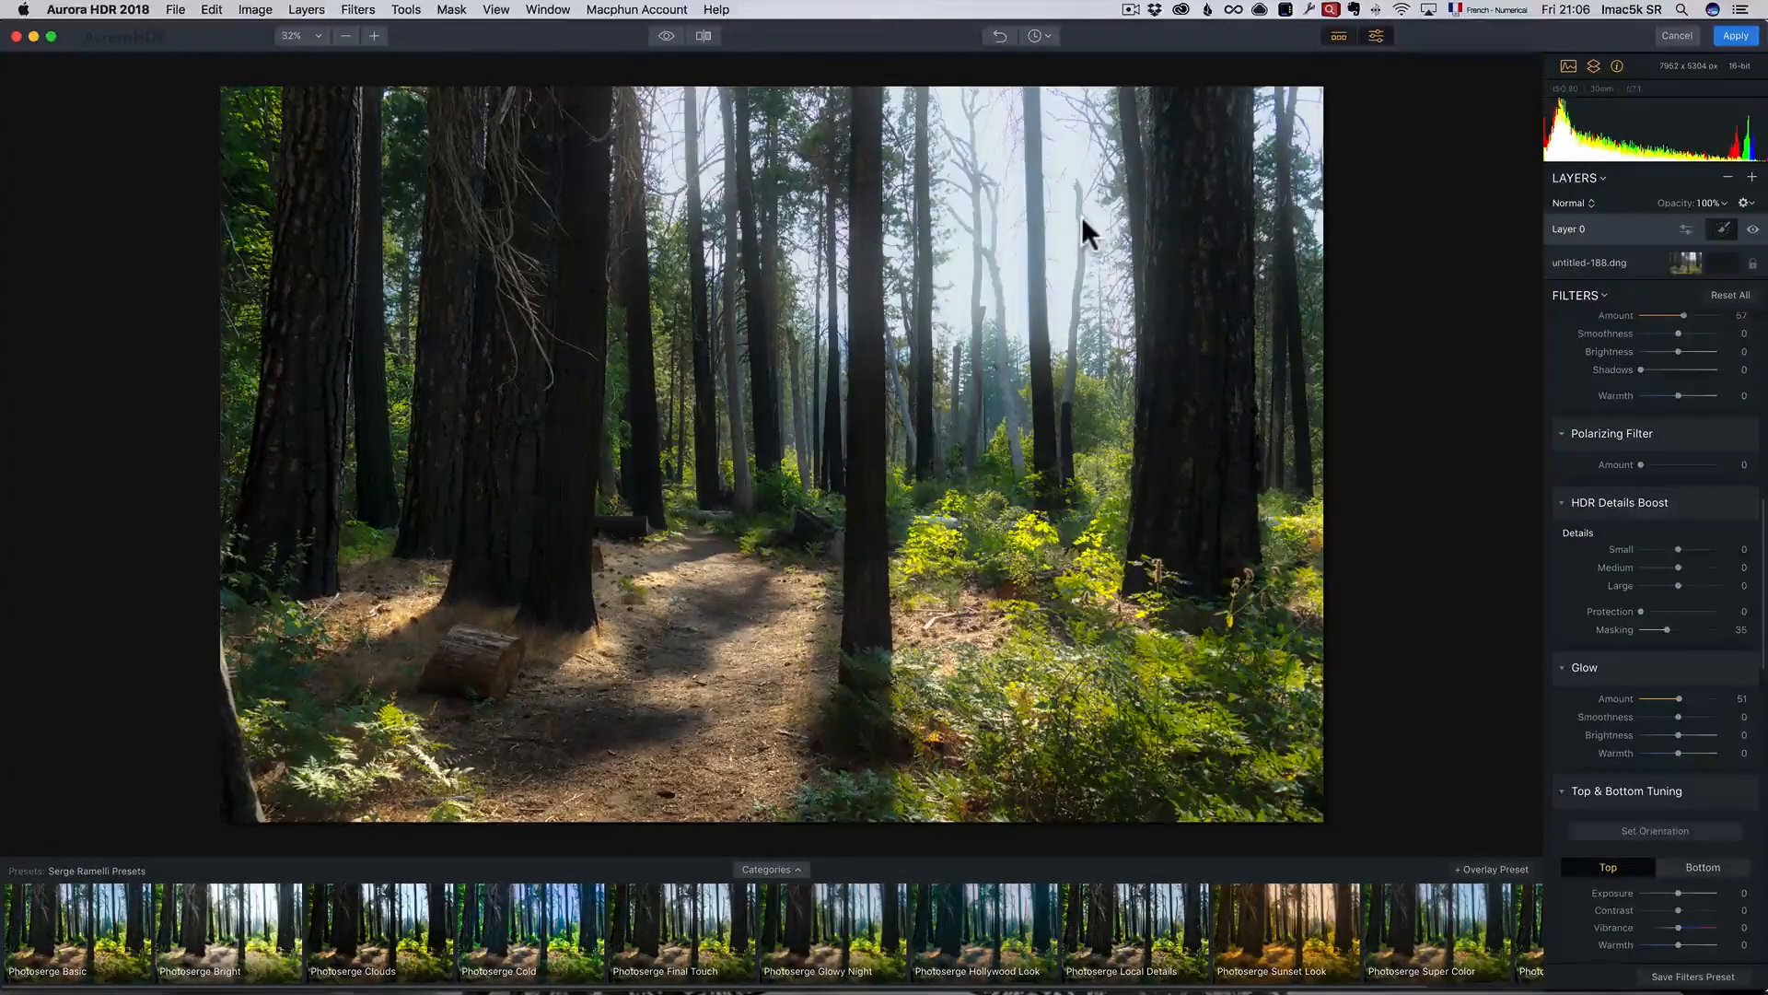
# Warm the adjustment layer by setting its Temperature to 21 and Tint to 7 in HDR Basic
pyautogui.scroll(8, 1628, 433)
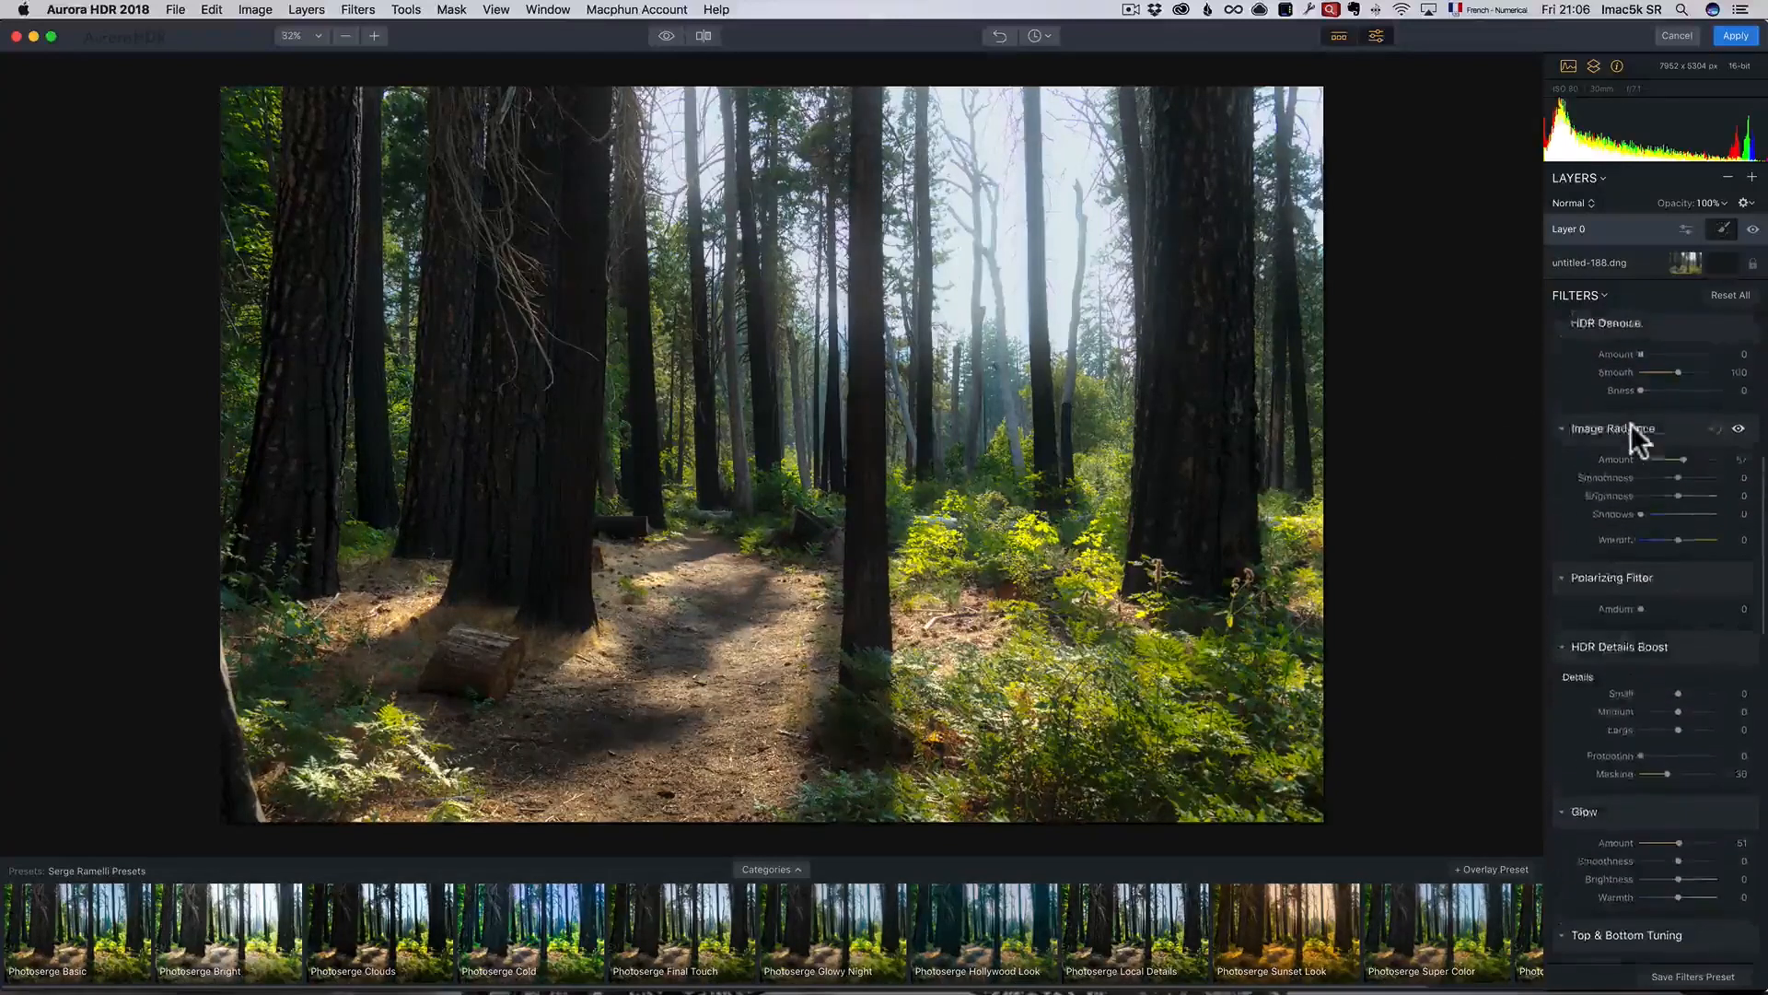
pyautogui.scroll(5, 1628, 420)
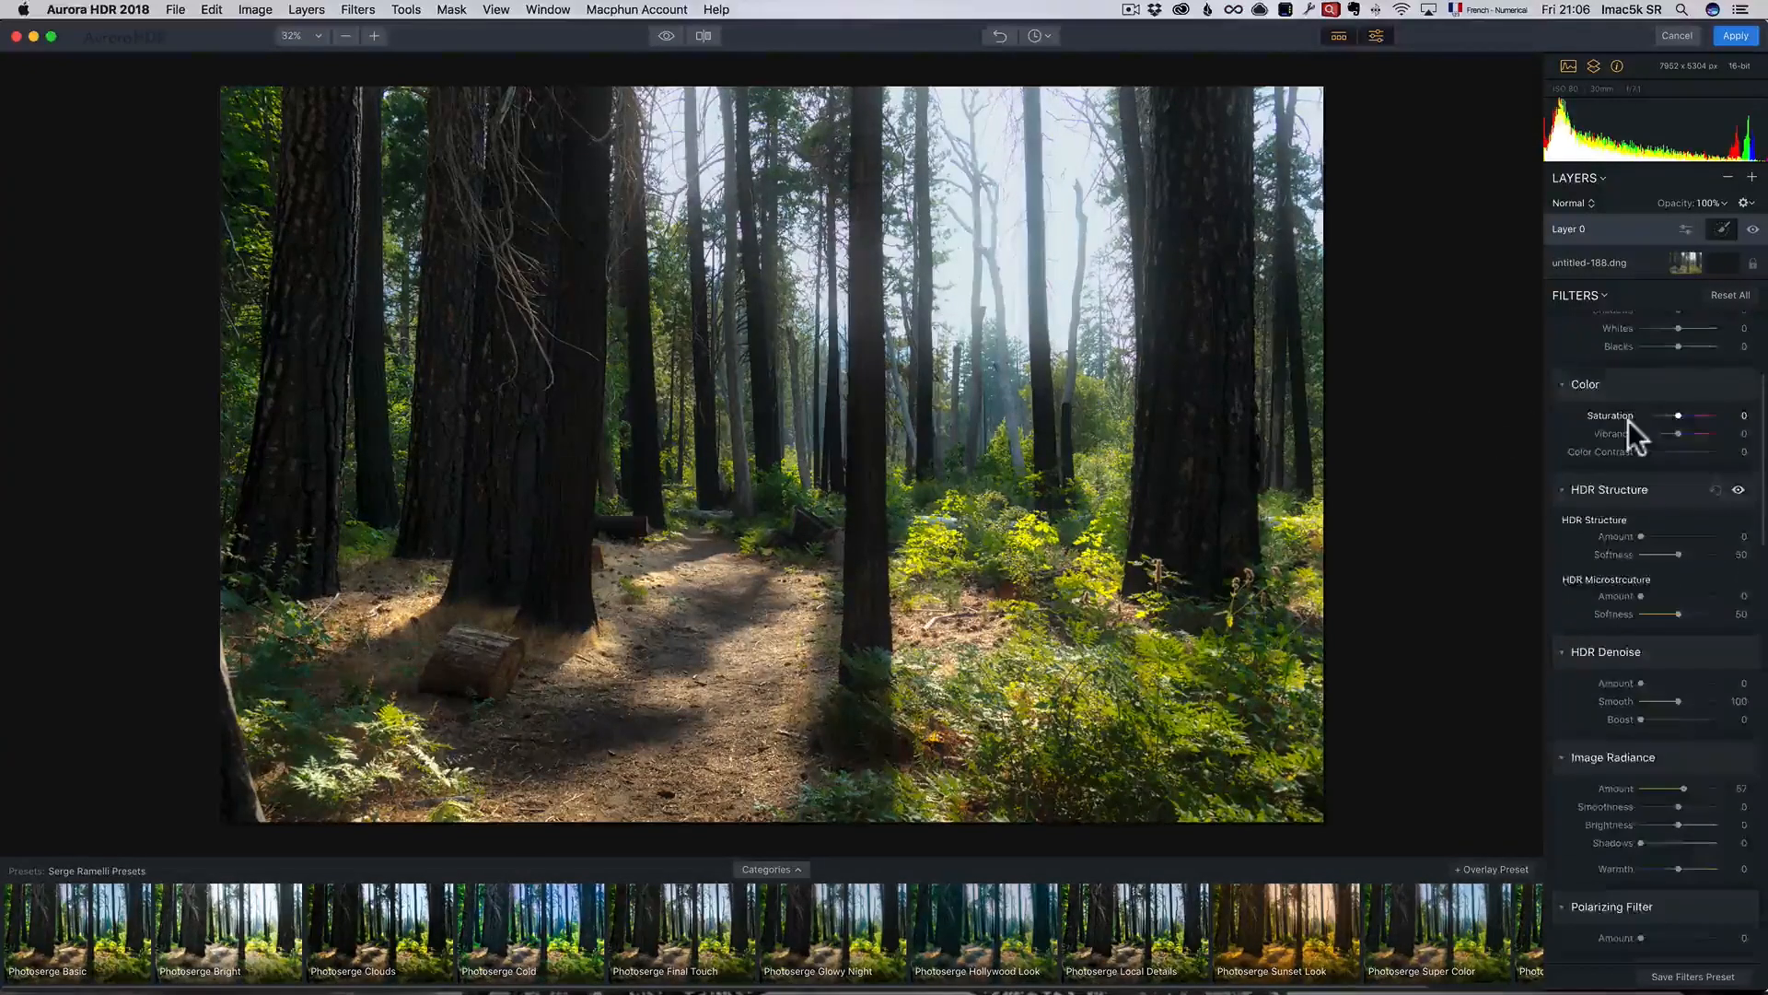
pyautogui.scroll(2, 1628, 420)
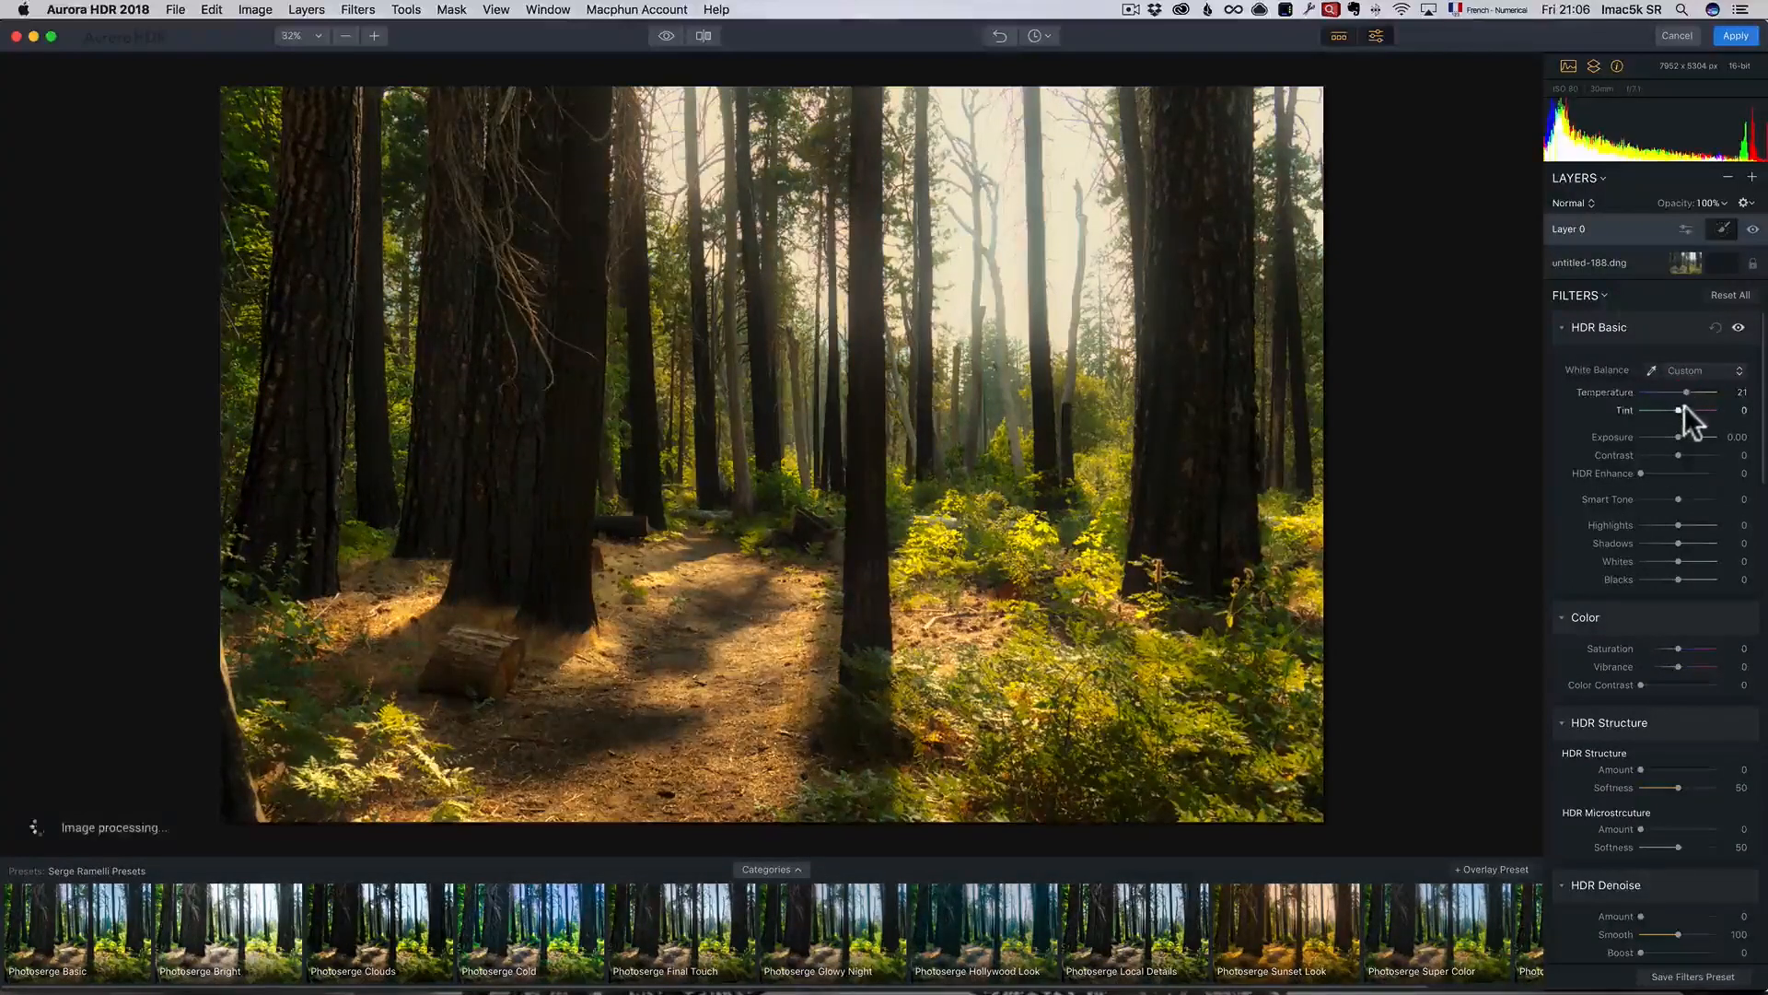
pyautogui.moveTo(1676, 409); pyautogui.dragTo(1680, 407)
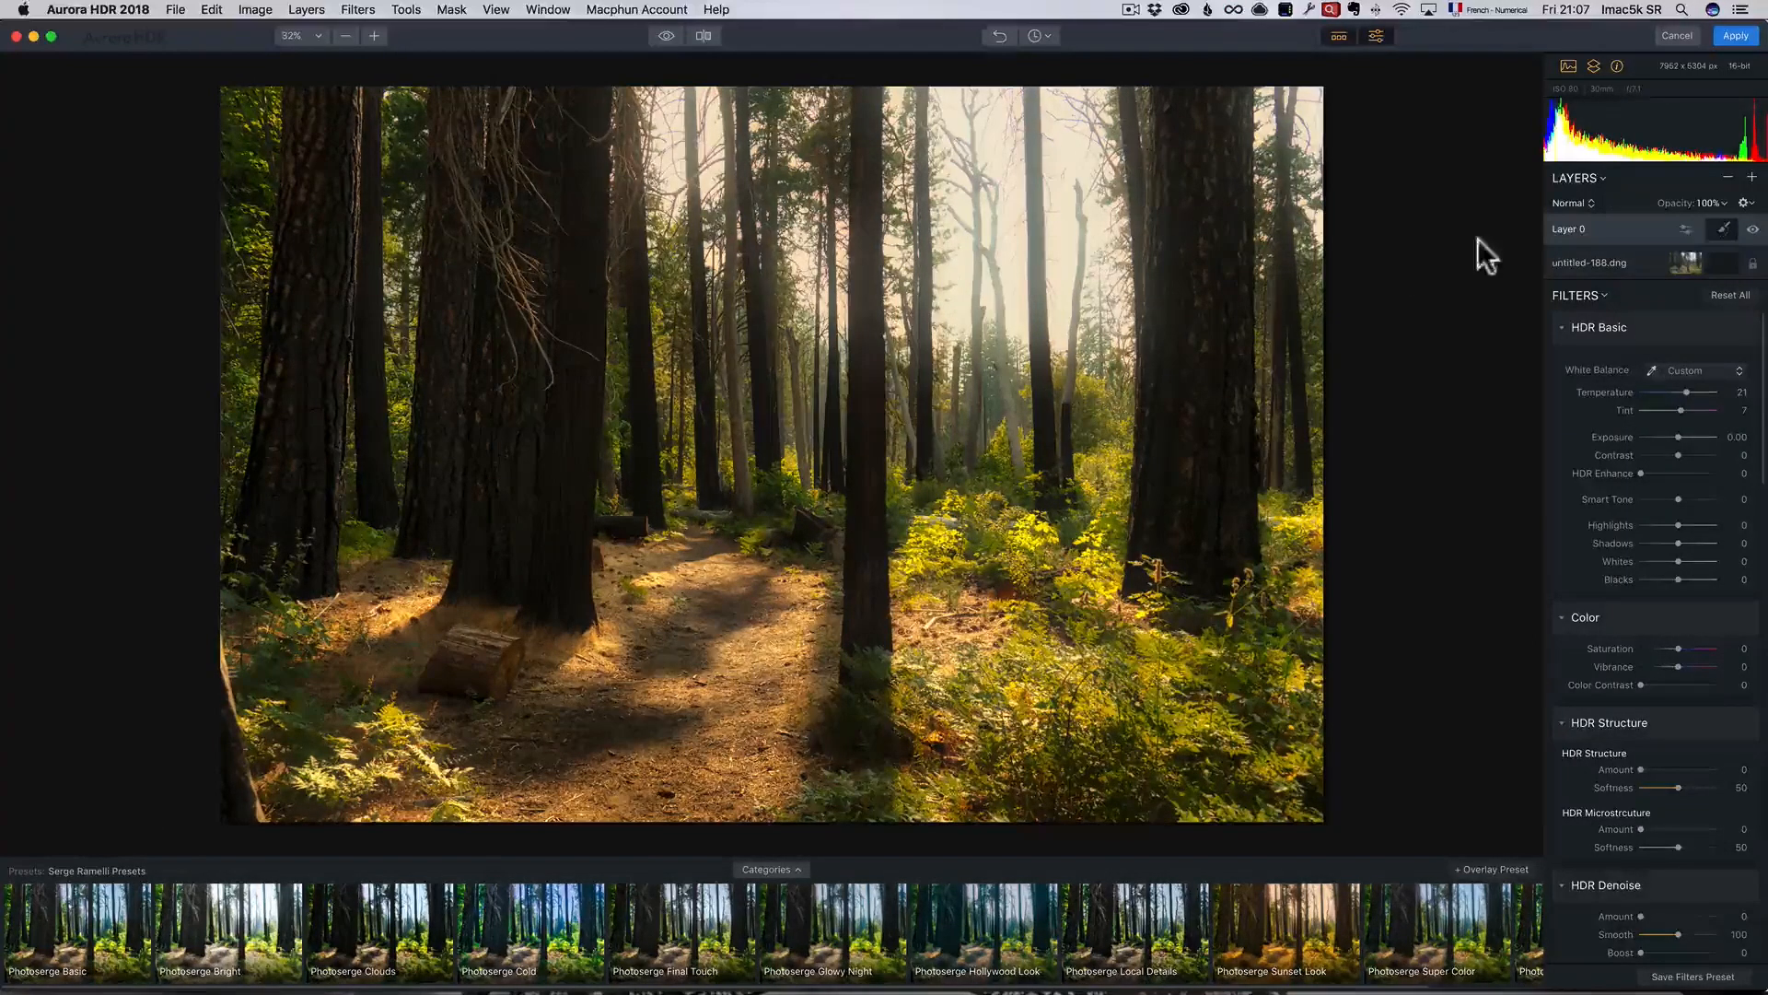
# Brush the layer's mask at size 264 over the backlit trees, path and sunlit bushes, and compare the photo with the layer hidden
pyautogui.click(1721, 229)
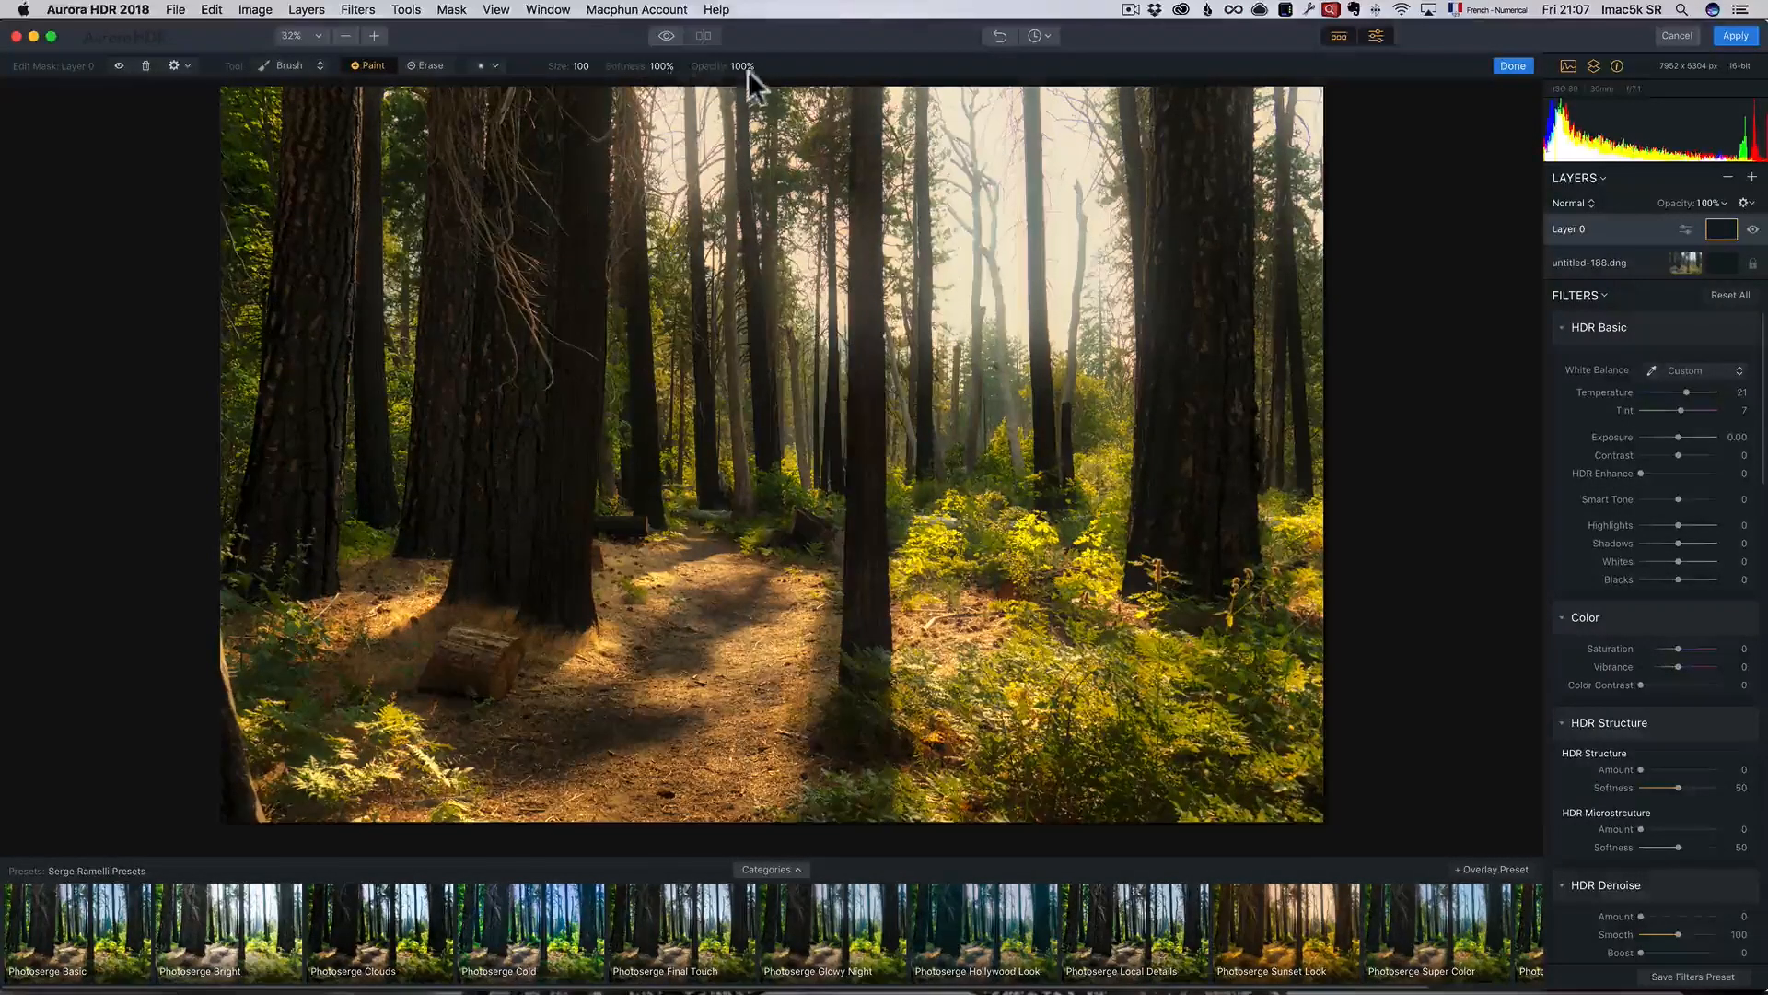
pyautogui.click(597, 96)
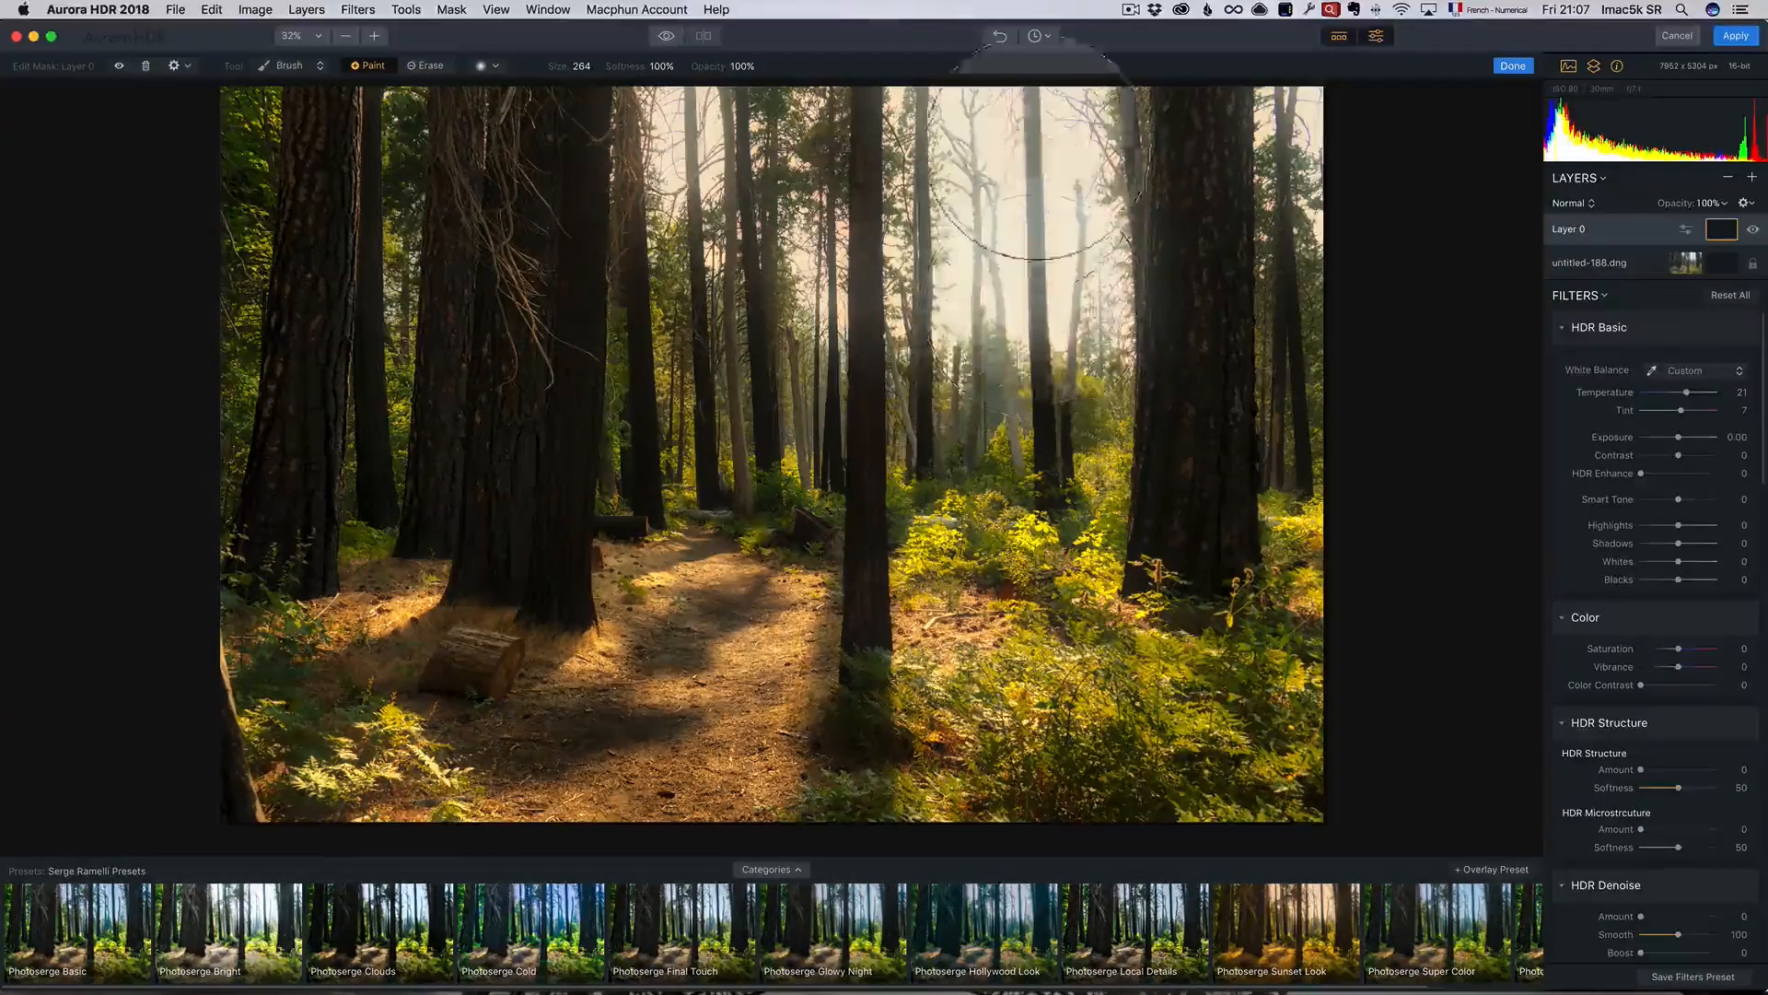
pyautogui.moveTo(715, 276)
pyautogui.mouseDown()
pyautogui.moveTo(753, 148)
pyautogui.moveTo(742, 307)
pyautogui.mouseUp()
pyautogui.moveTo(1016, 210); pyautogui.dragTo(1003, 425)
pyautogui.moveTo(810, 318); pyautogui.dragTo(766, 196)
pyautogui.moveTo(636, 612); pyautogui.dragTo(650, 726)
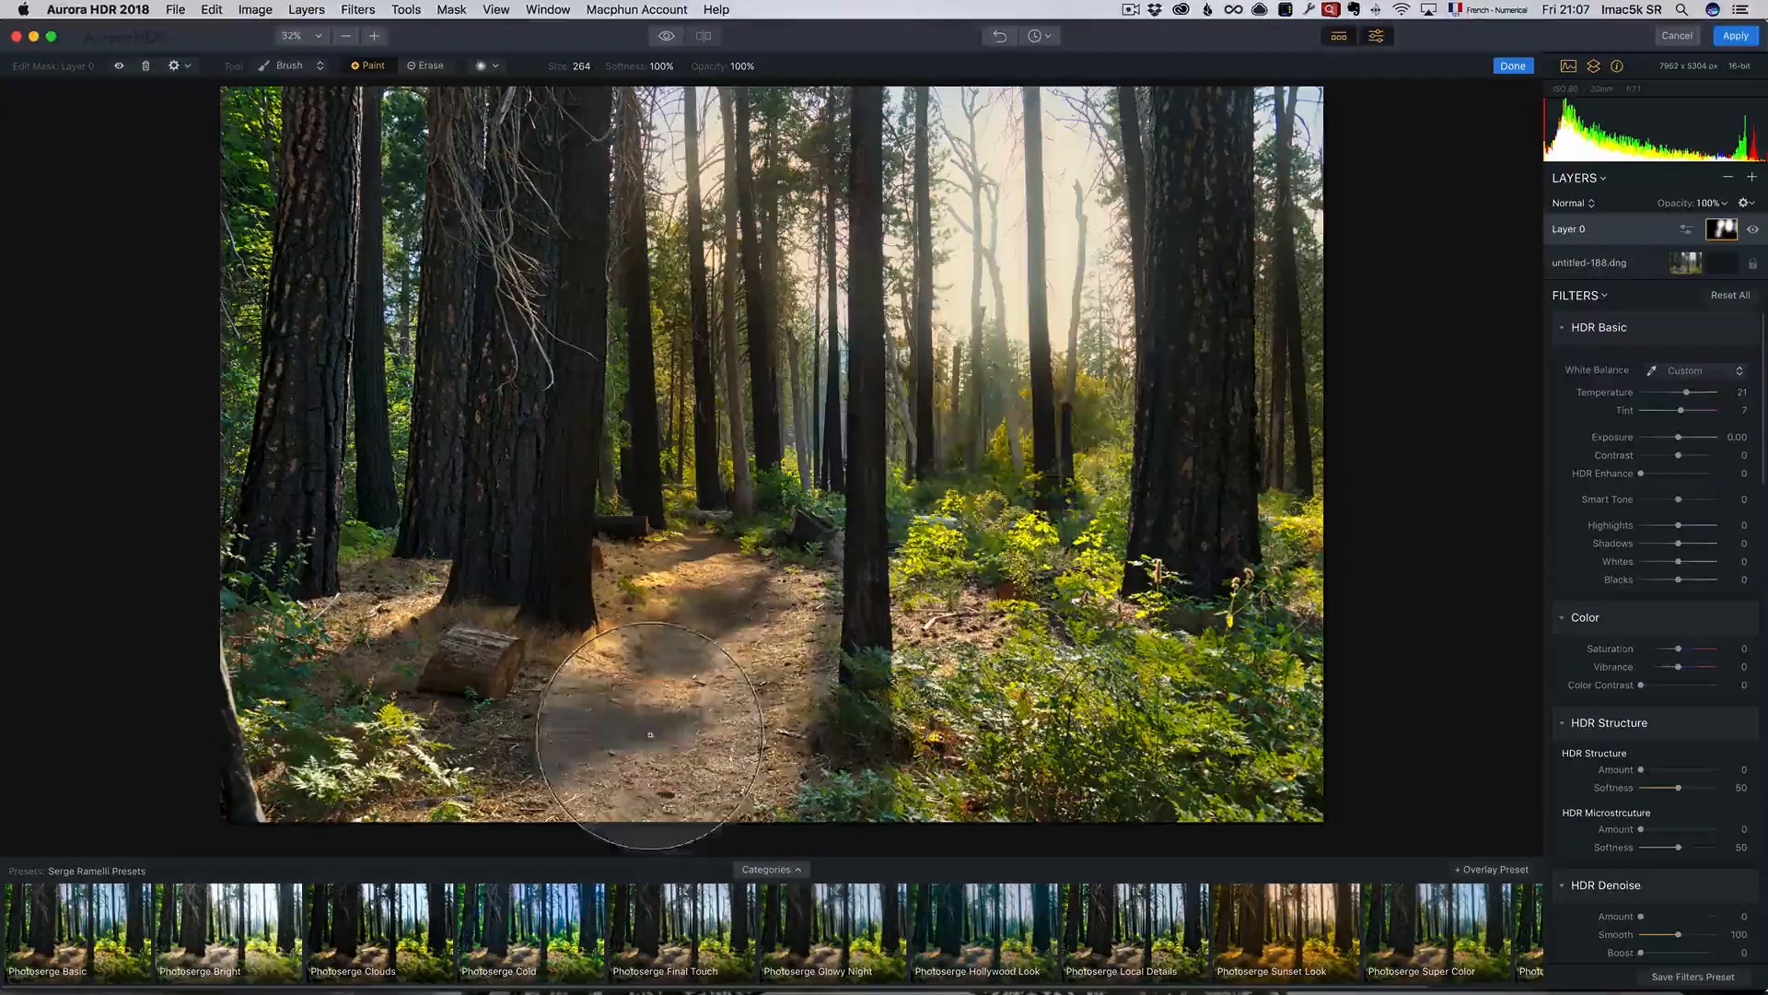
pyautogui.moveTo(1032, 378)
pyautogui.mouseDown()
pyautogui.moveTo(1012, 733)
pyautogui.moveTo(1083, 741)
pyautogui.moveTo(1254, 617)
pyautogui.moveTo(1269, 719)
pyautogui.mouseUp()
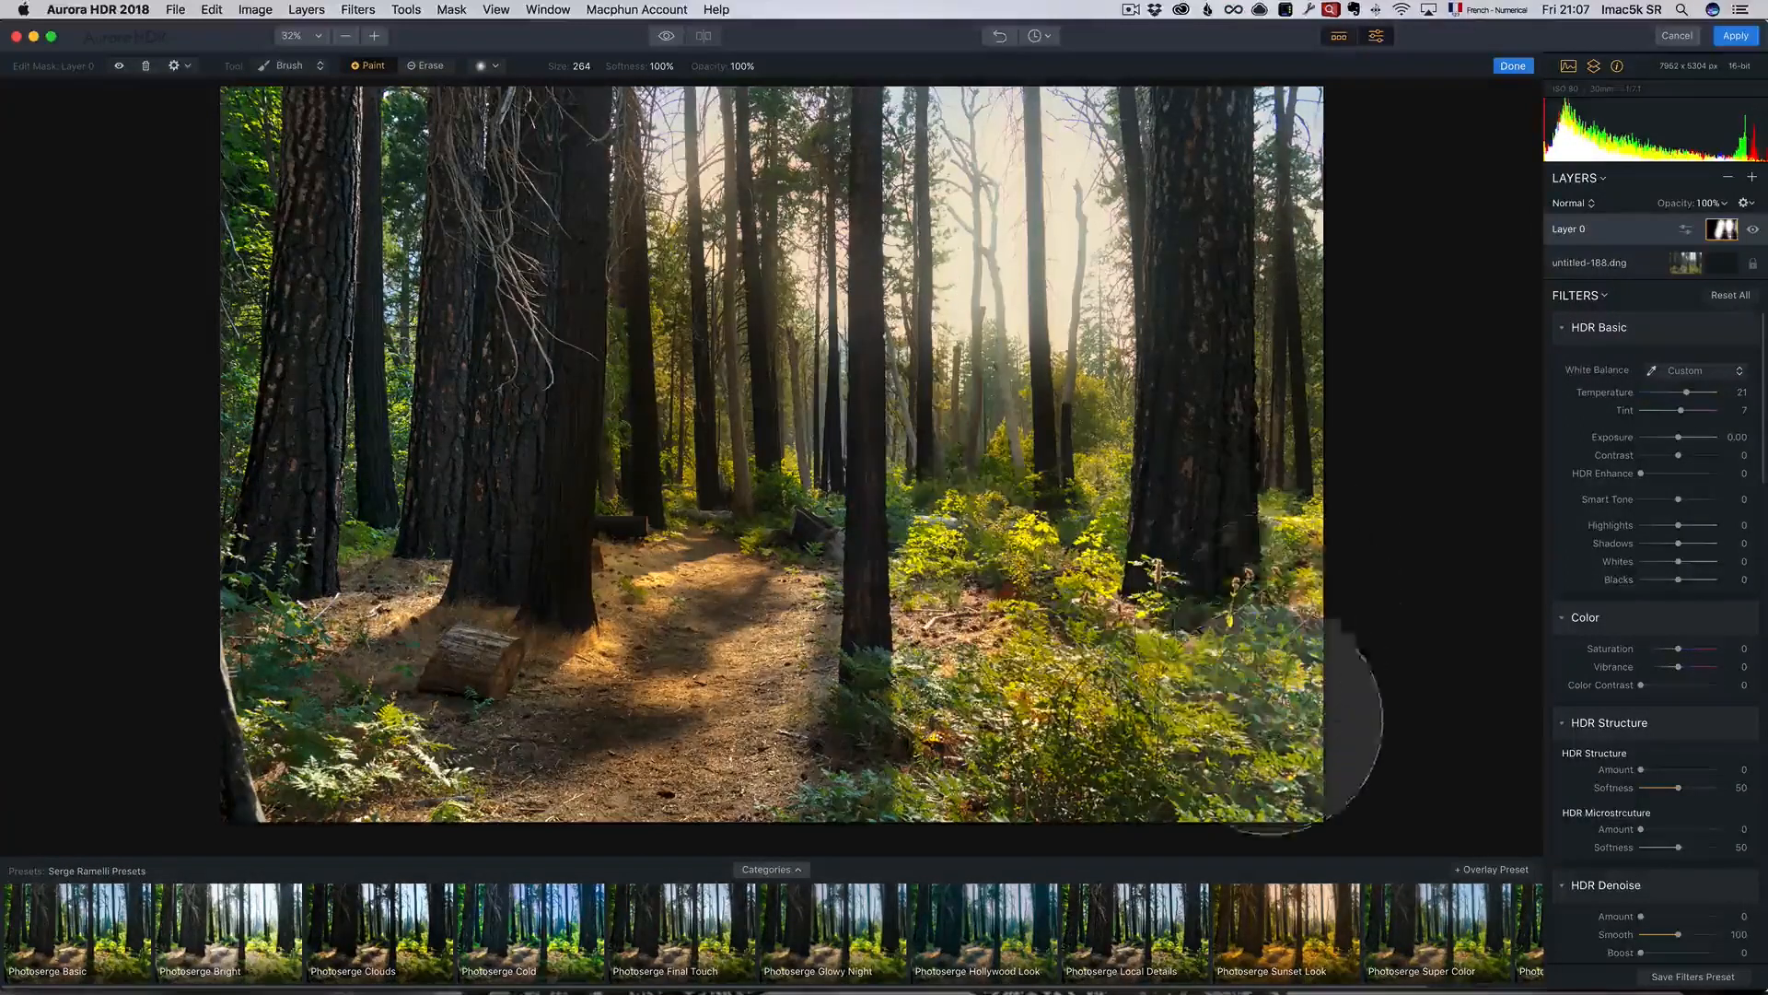
pyautogui.moveTo(926, 525); pyautogui.dragTo(999, 650)
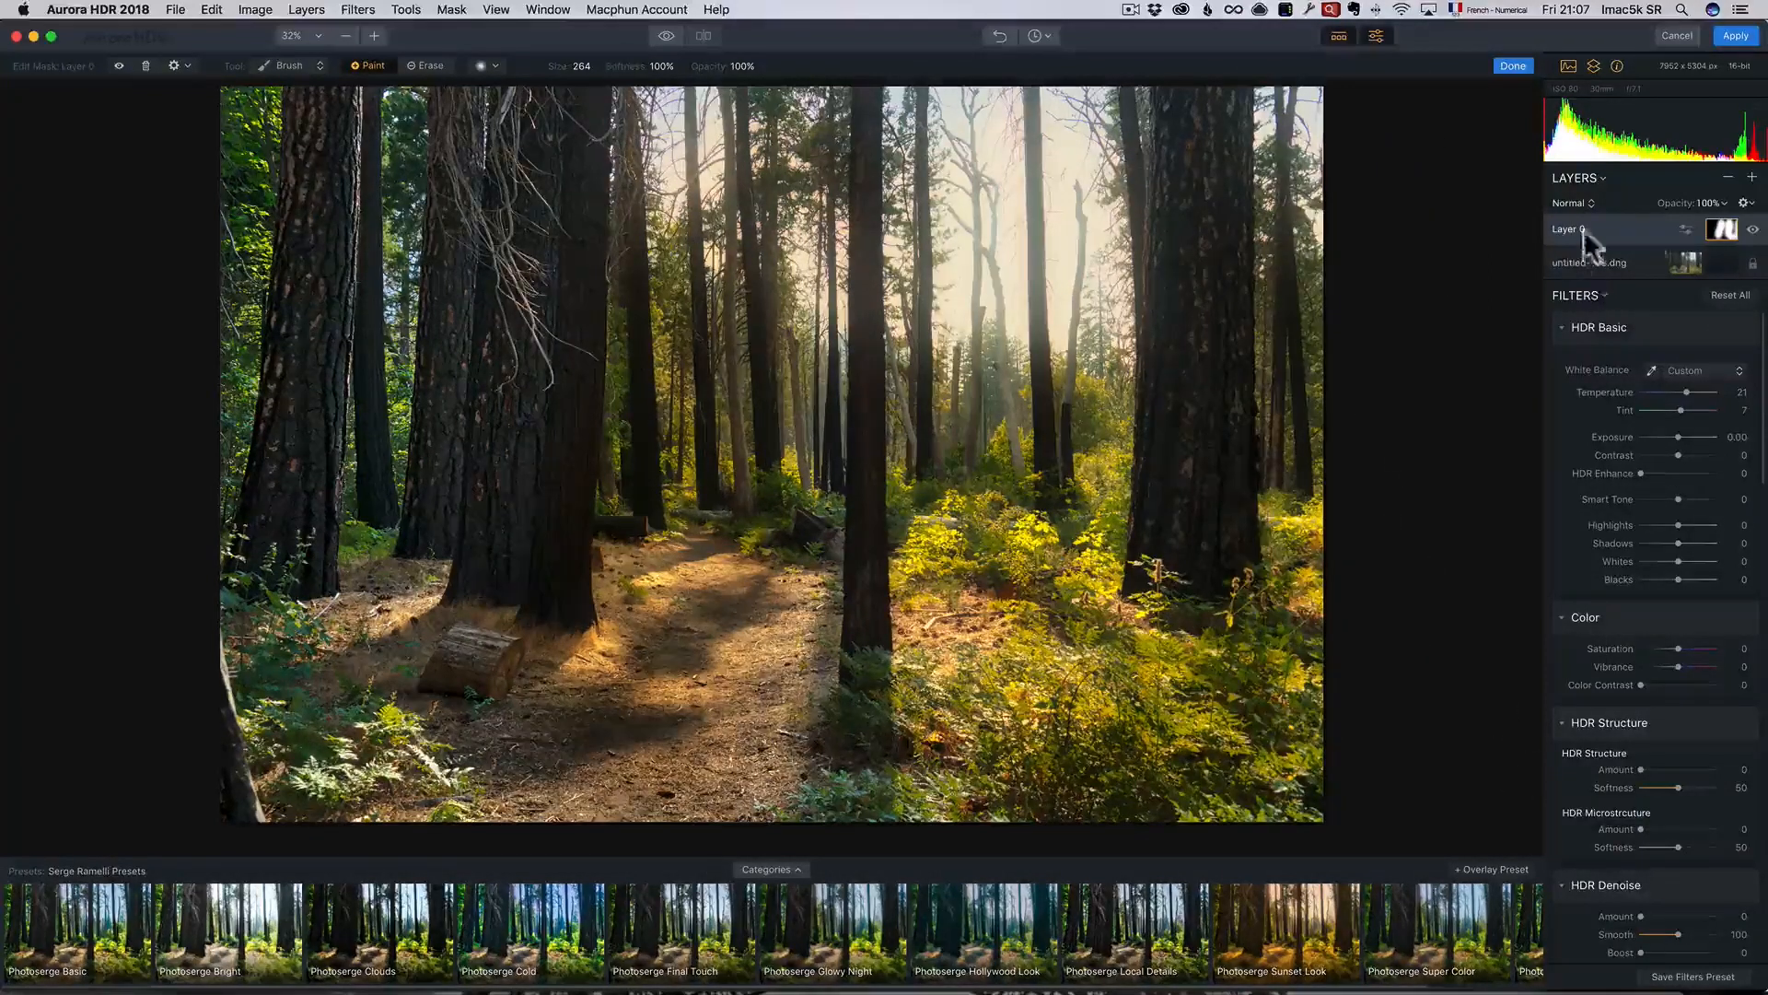
pyautogui.click(1753, 231)
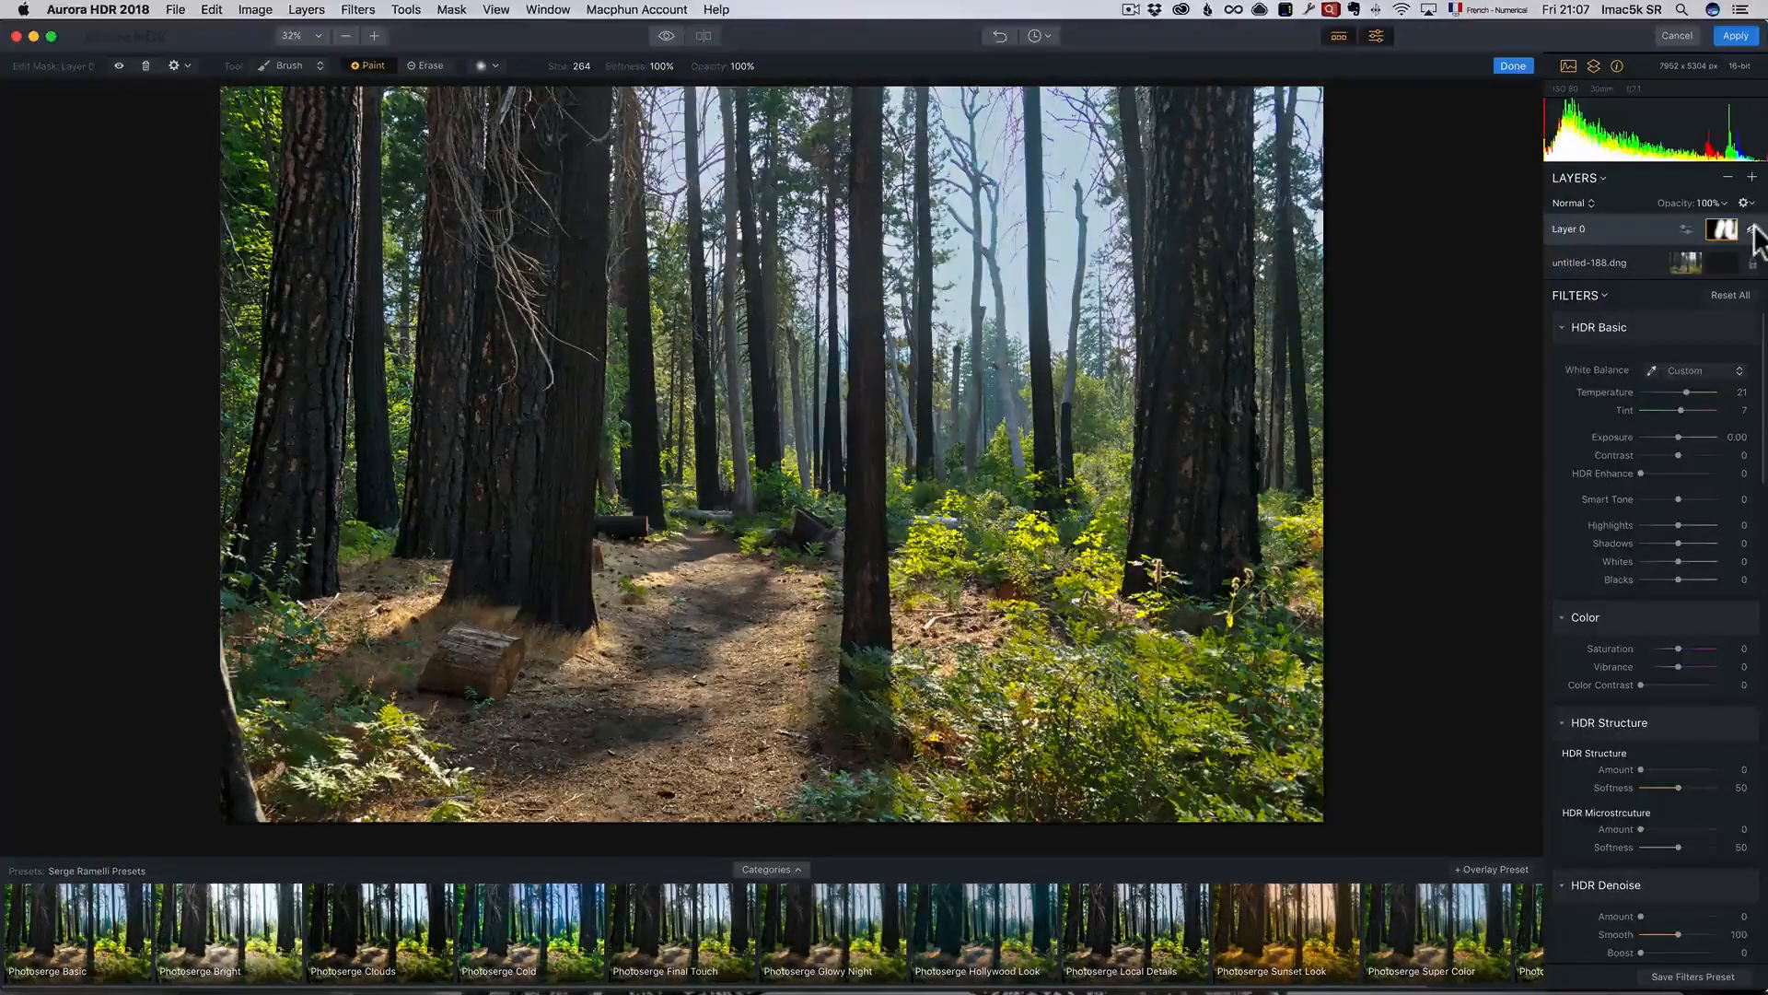
pyautogui.click(1753, 230)
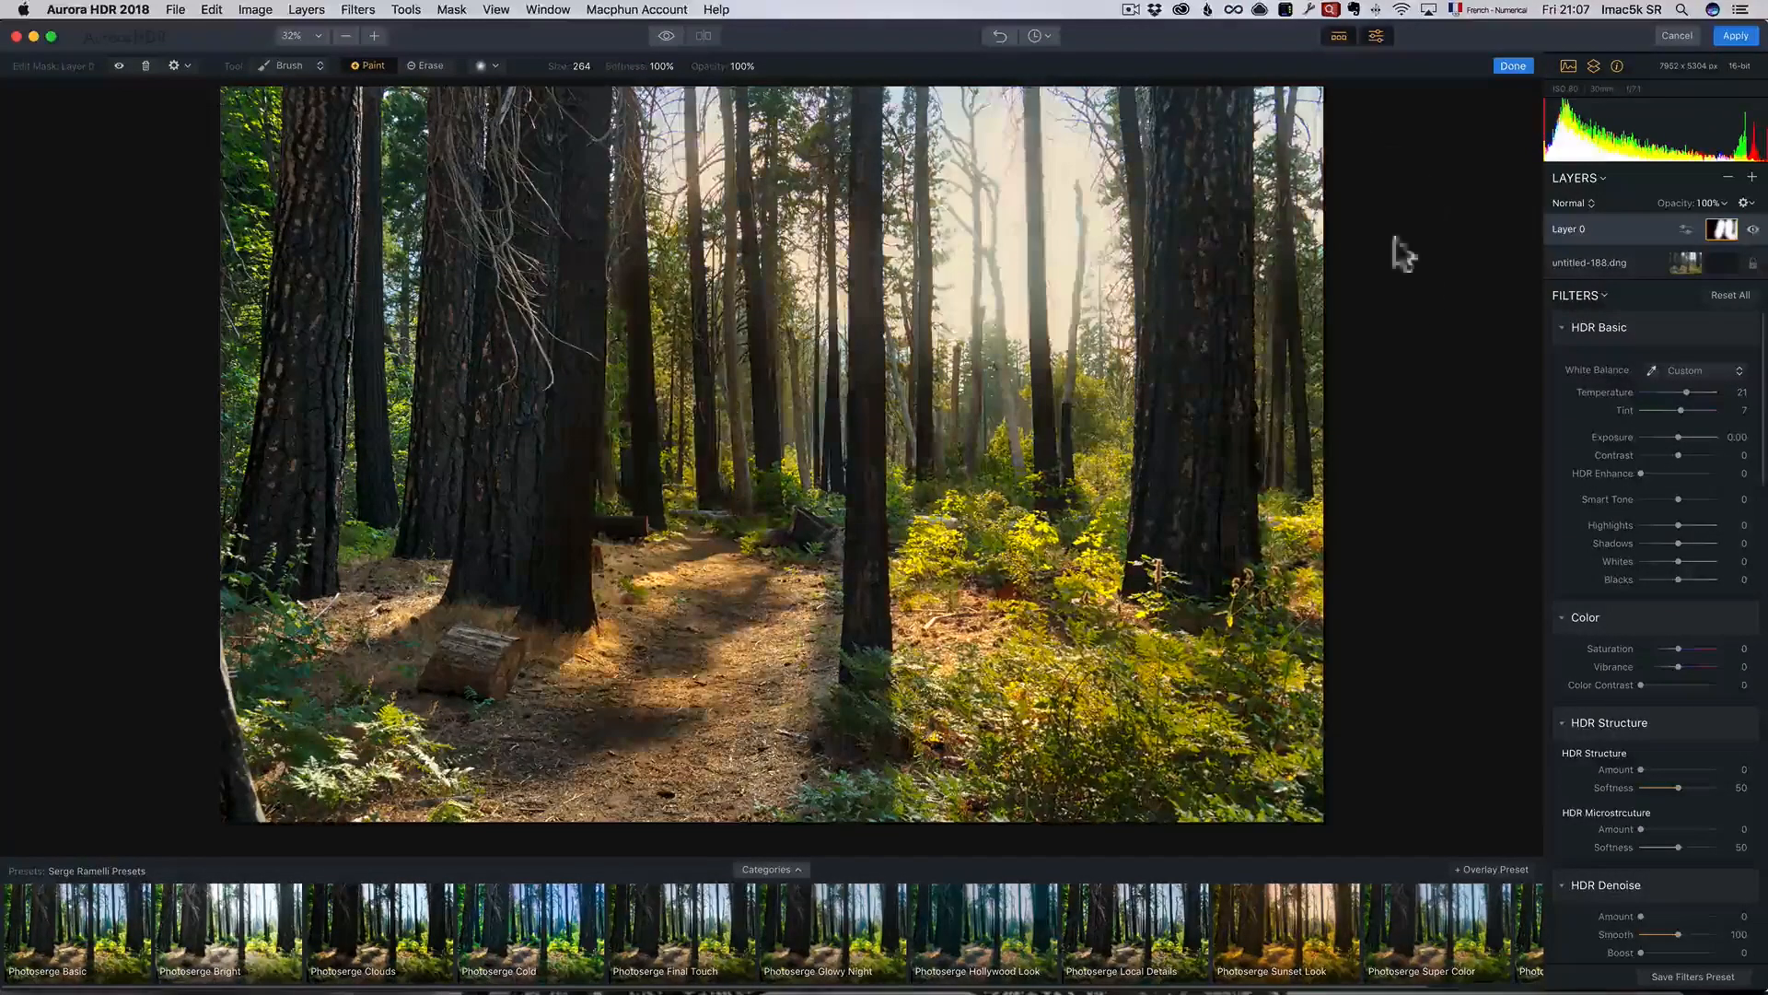
# On the base photo layer, set the Temperature to 21 and raise the Tint slightly
pyautogui.click(1639, 262)
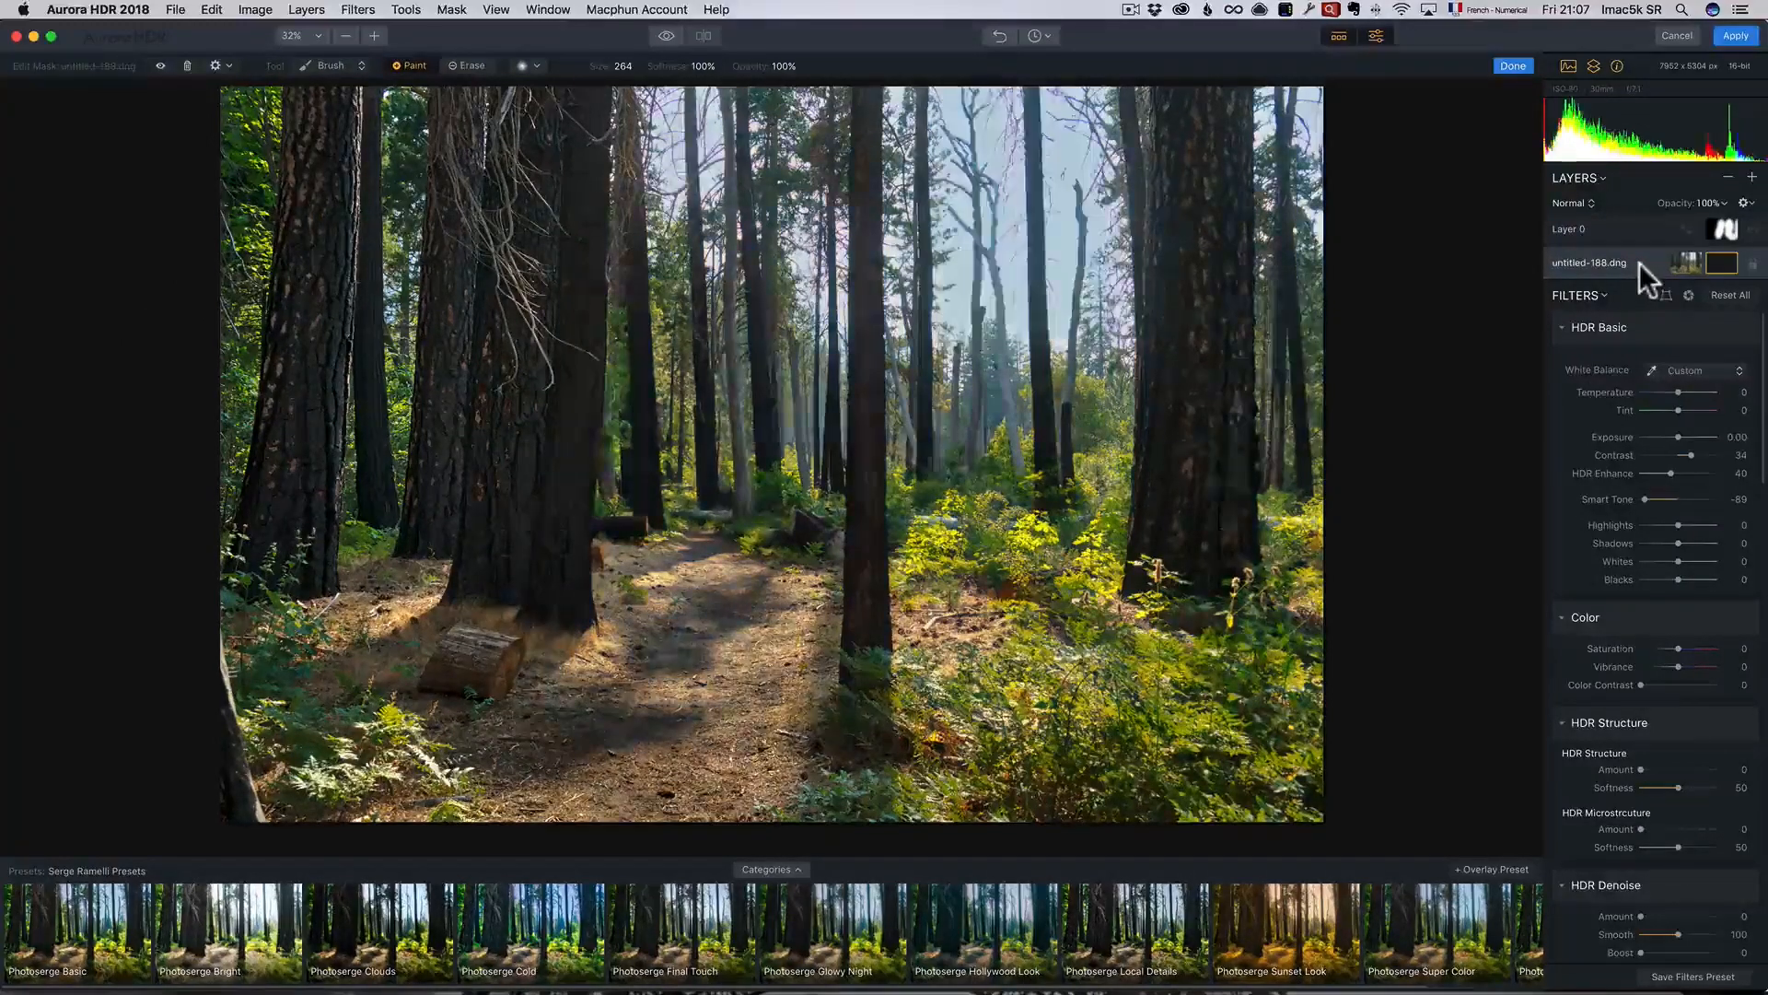
pyautogui.moveTo(1680, 393); pyautogui.dragTo(1685, 391)
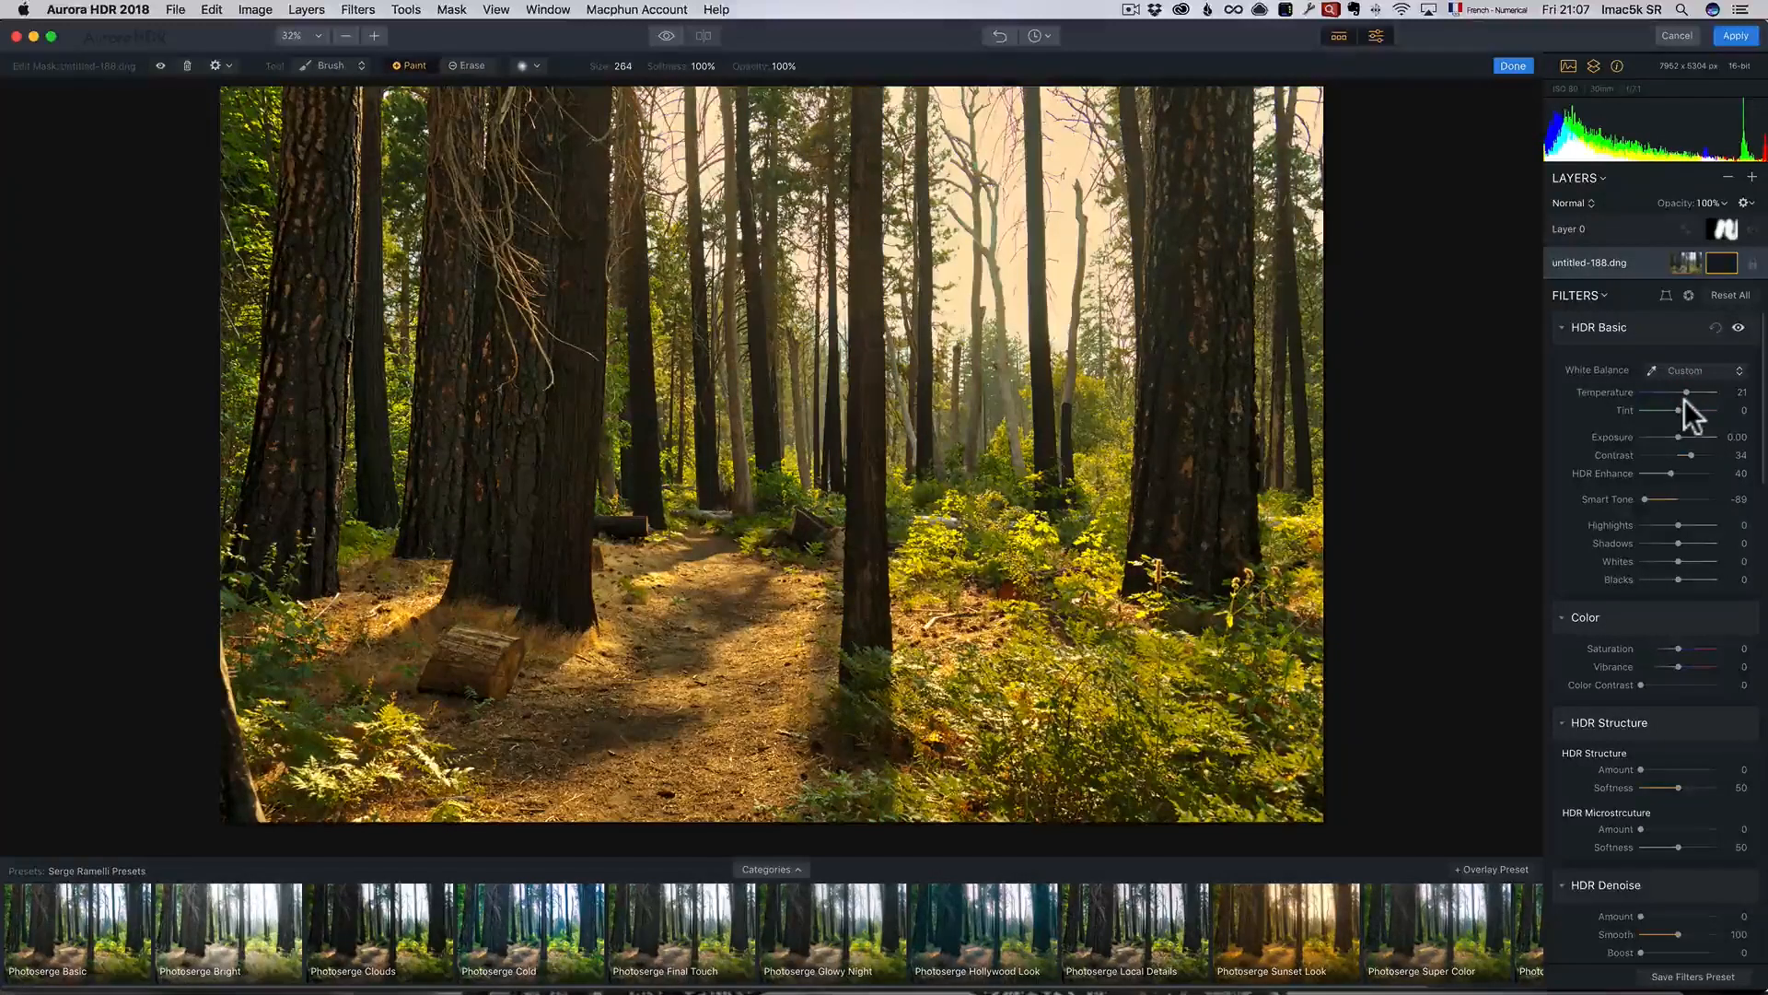
pyautogui.moveTo(1677, 409); pyautogui.dragTo(1681, 409)
# Add a second adjustment layer on top and set Exposure to 0.54, Blacks to -12 and Temperature to -13
pyautogui.click(1643, 228)
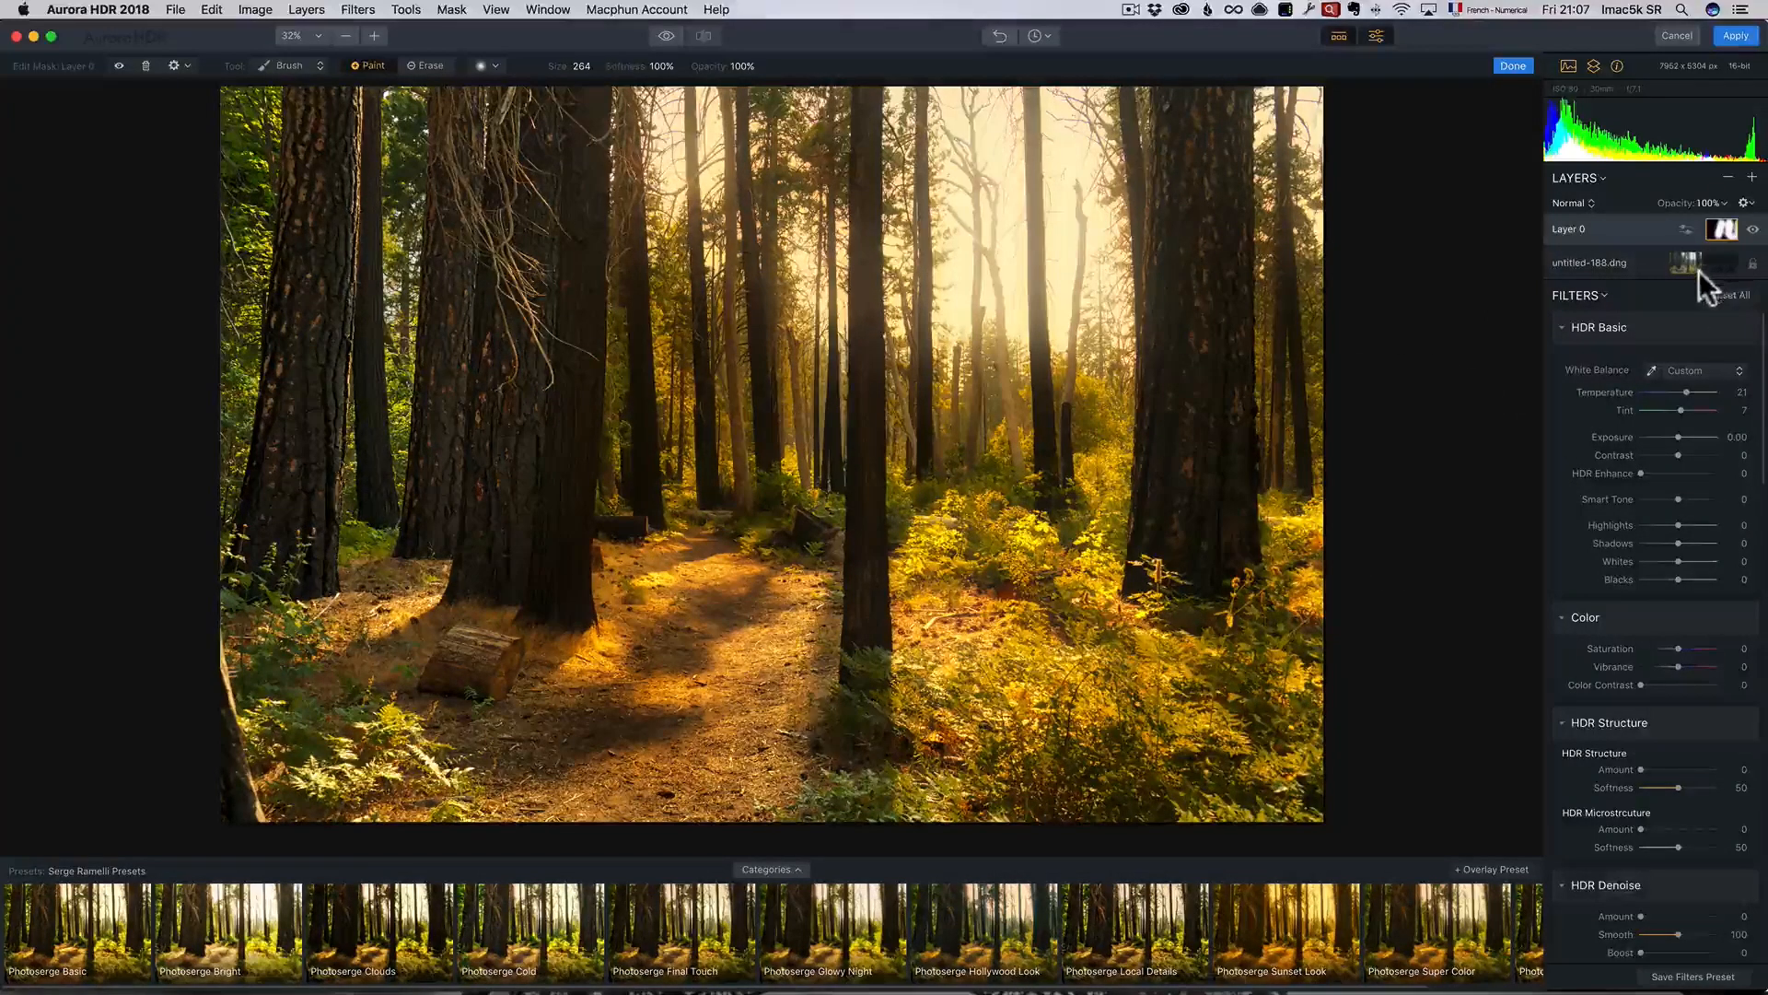
pyautogui.click(1751, 176)
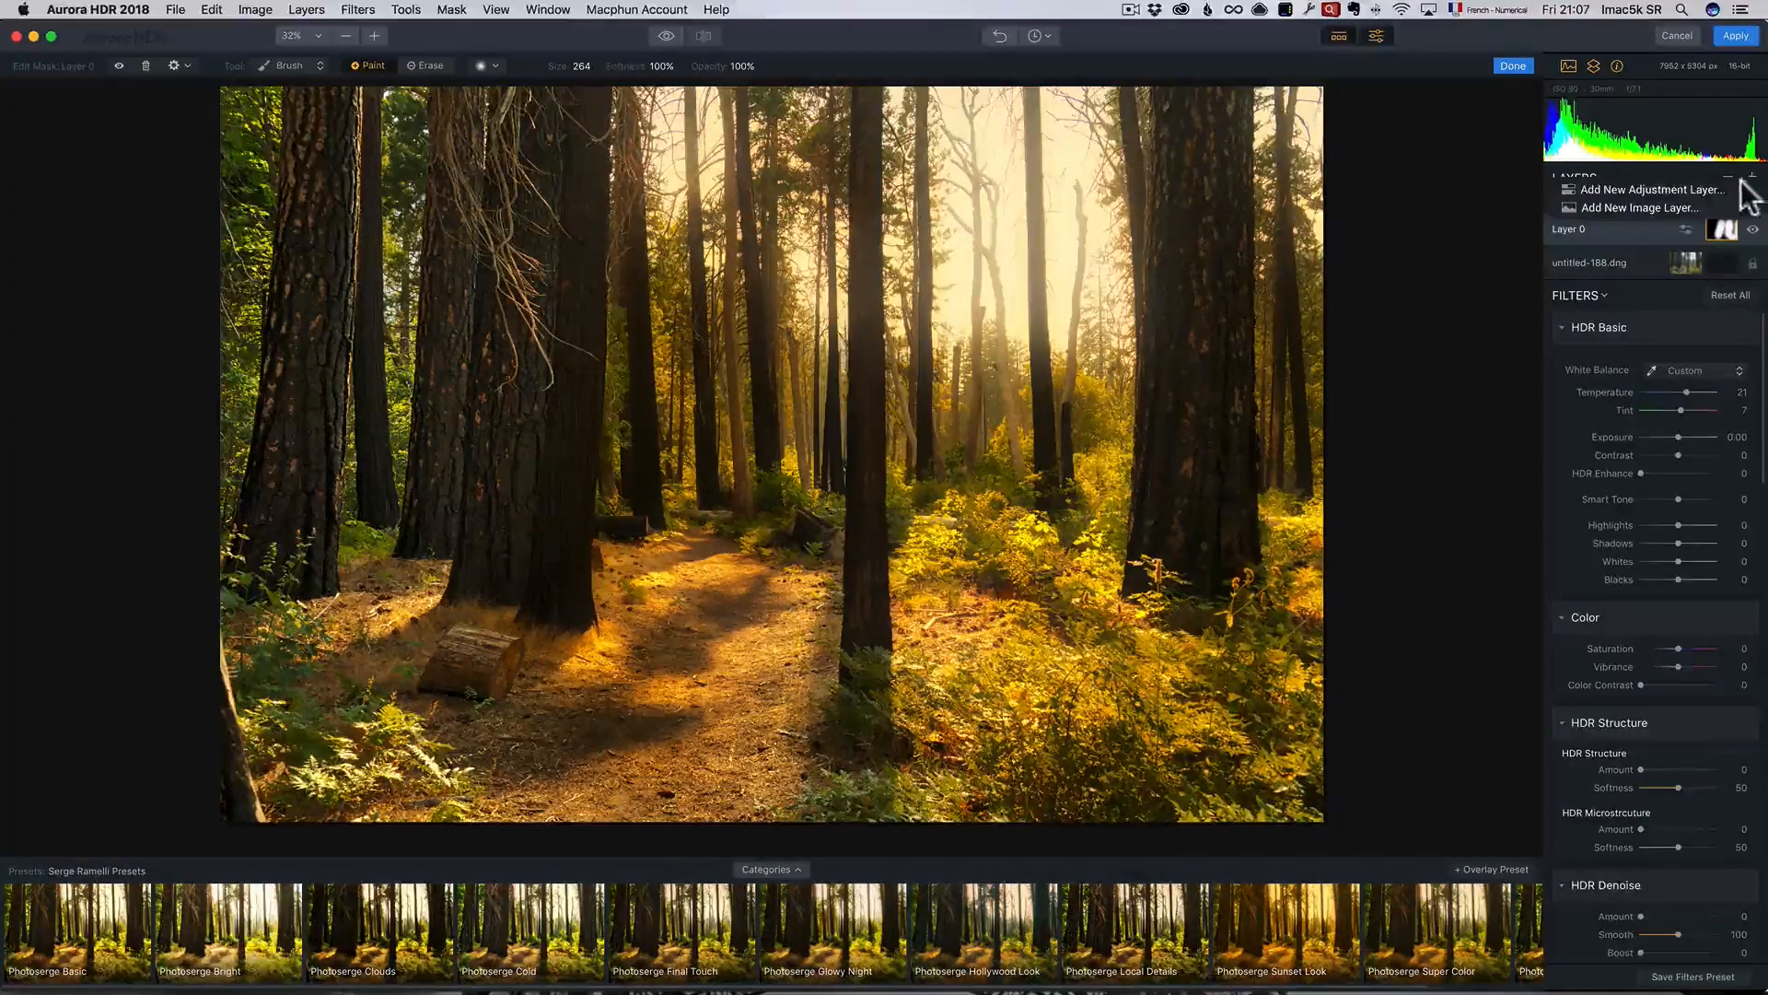
pyautogui.click(1705, 189)
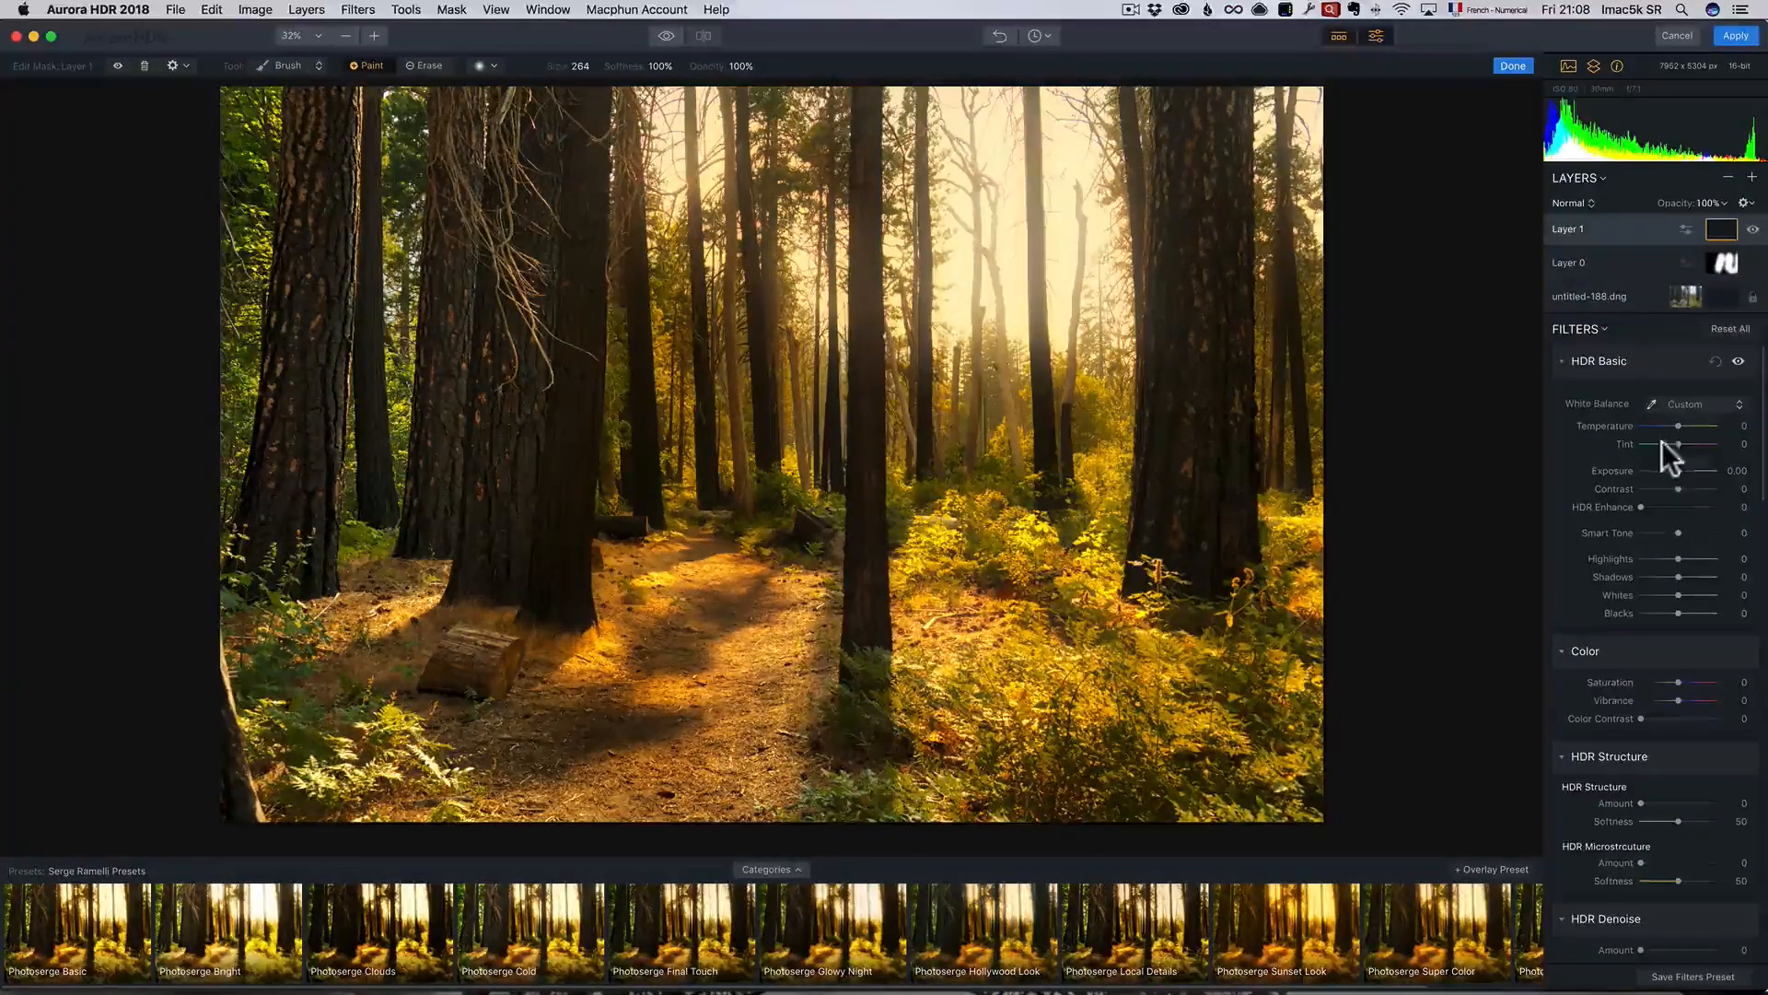
pyautogui.click(1677, 469)
pyautogui.moveTo(1677, 470); pyautogui.dragTo(1682, 467)
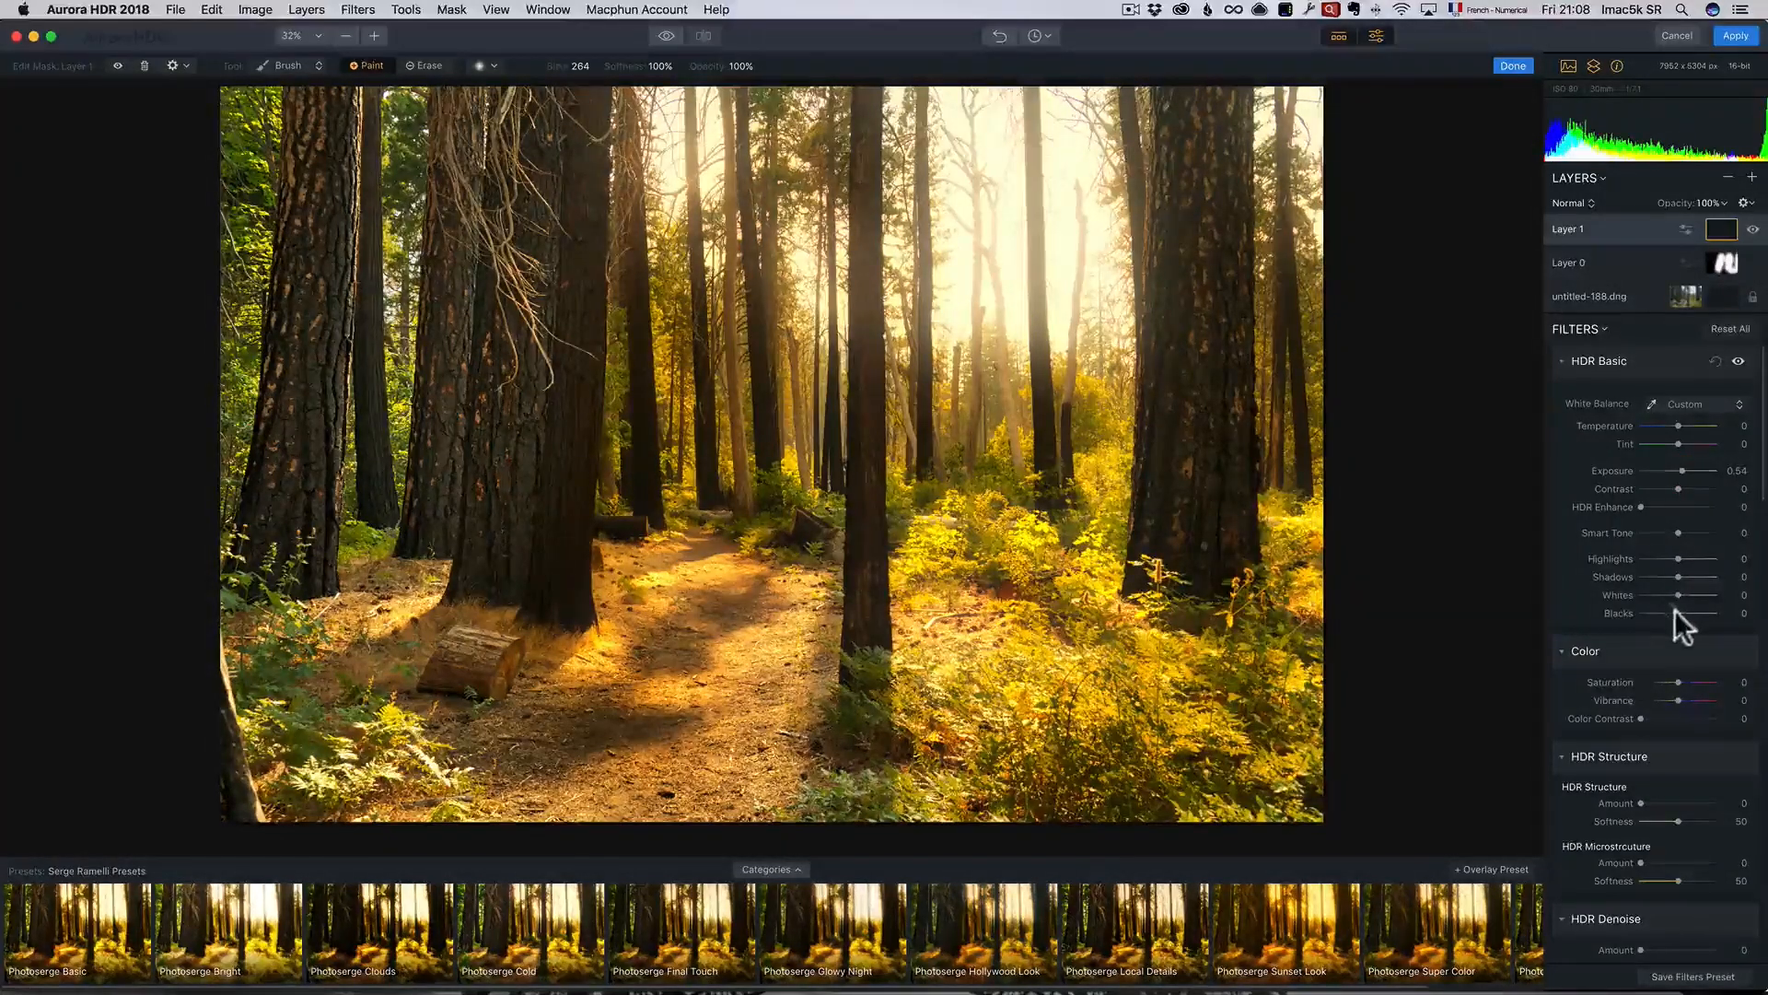
pyautogui.moveTo(1676, 611); pyautogui.dragTo(1671, 610)
pyautogui.click(1672, 426)
pyautogui.moveTo(1672, 426); pyautogui.dragTo(1671, 426)
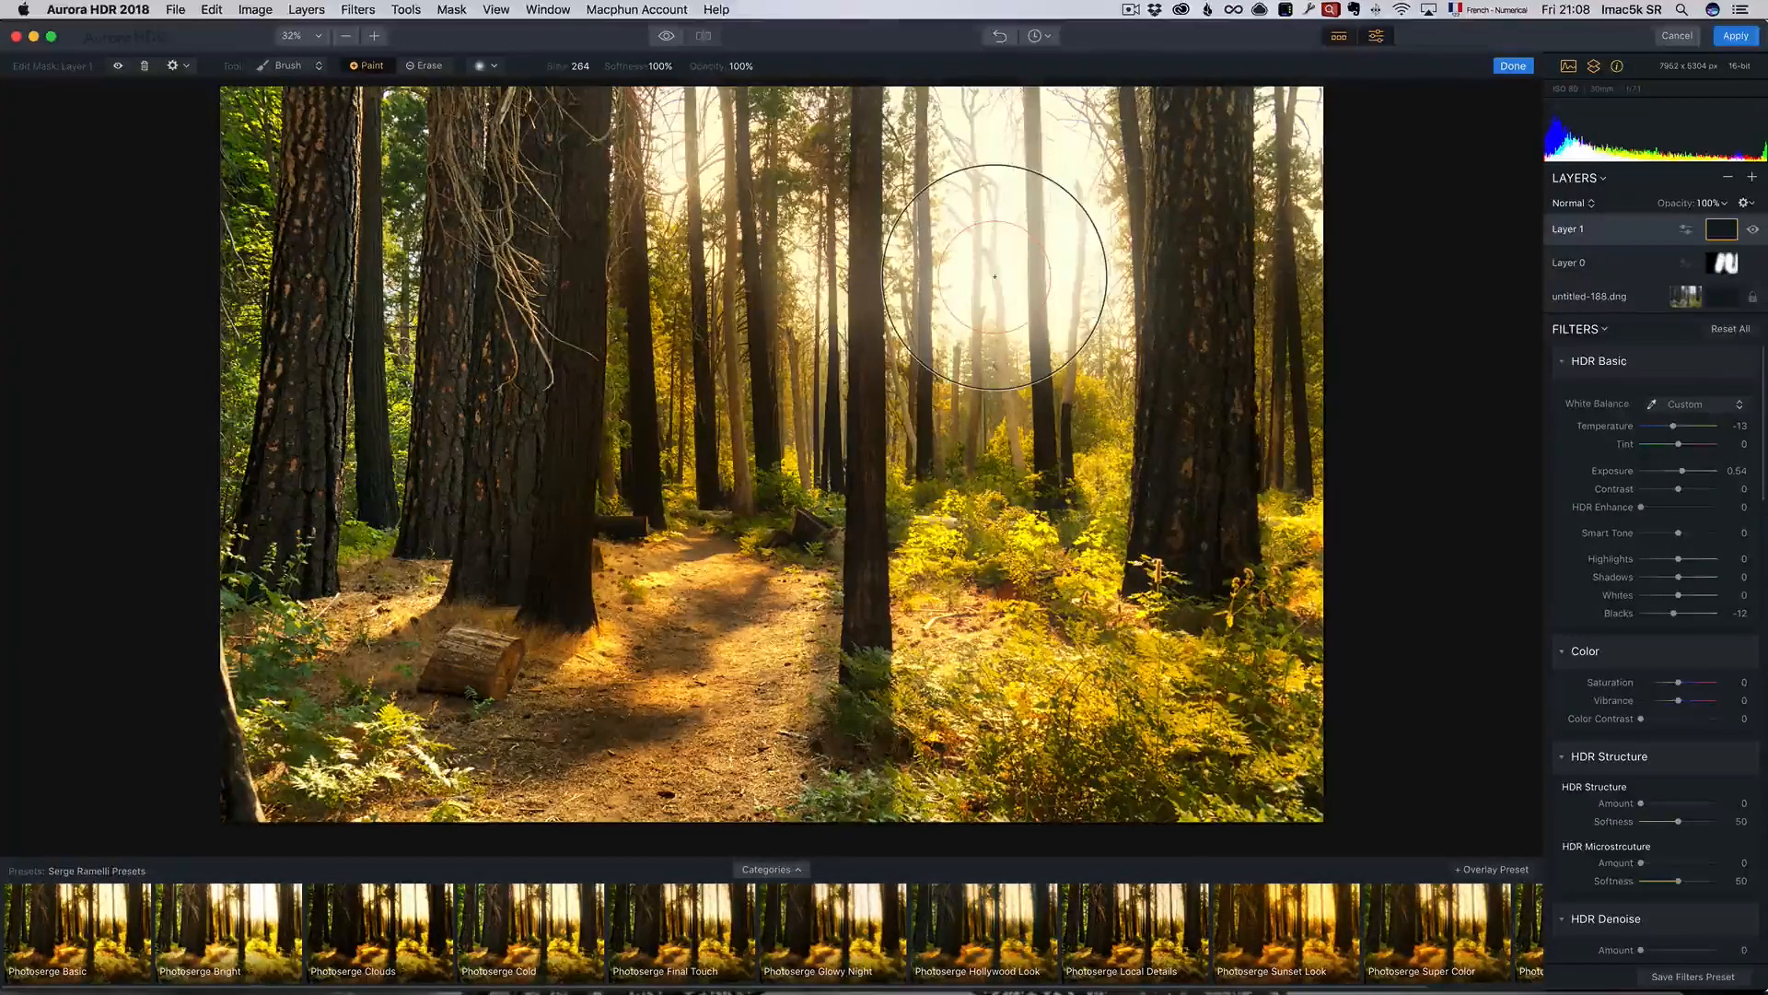
# Compare the edited forest photo with the original and look through the top layer's remaining filters
pyautogui.click(663, 37)
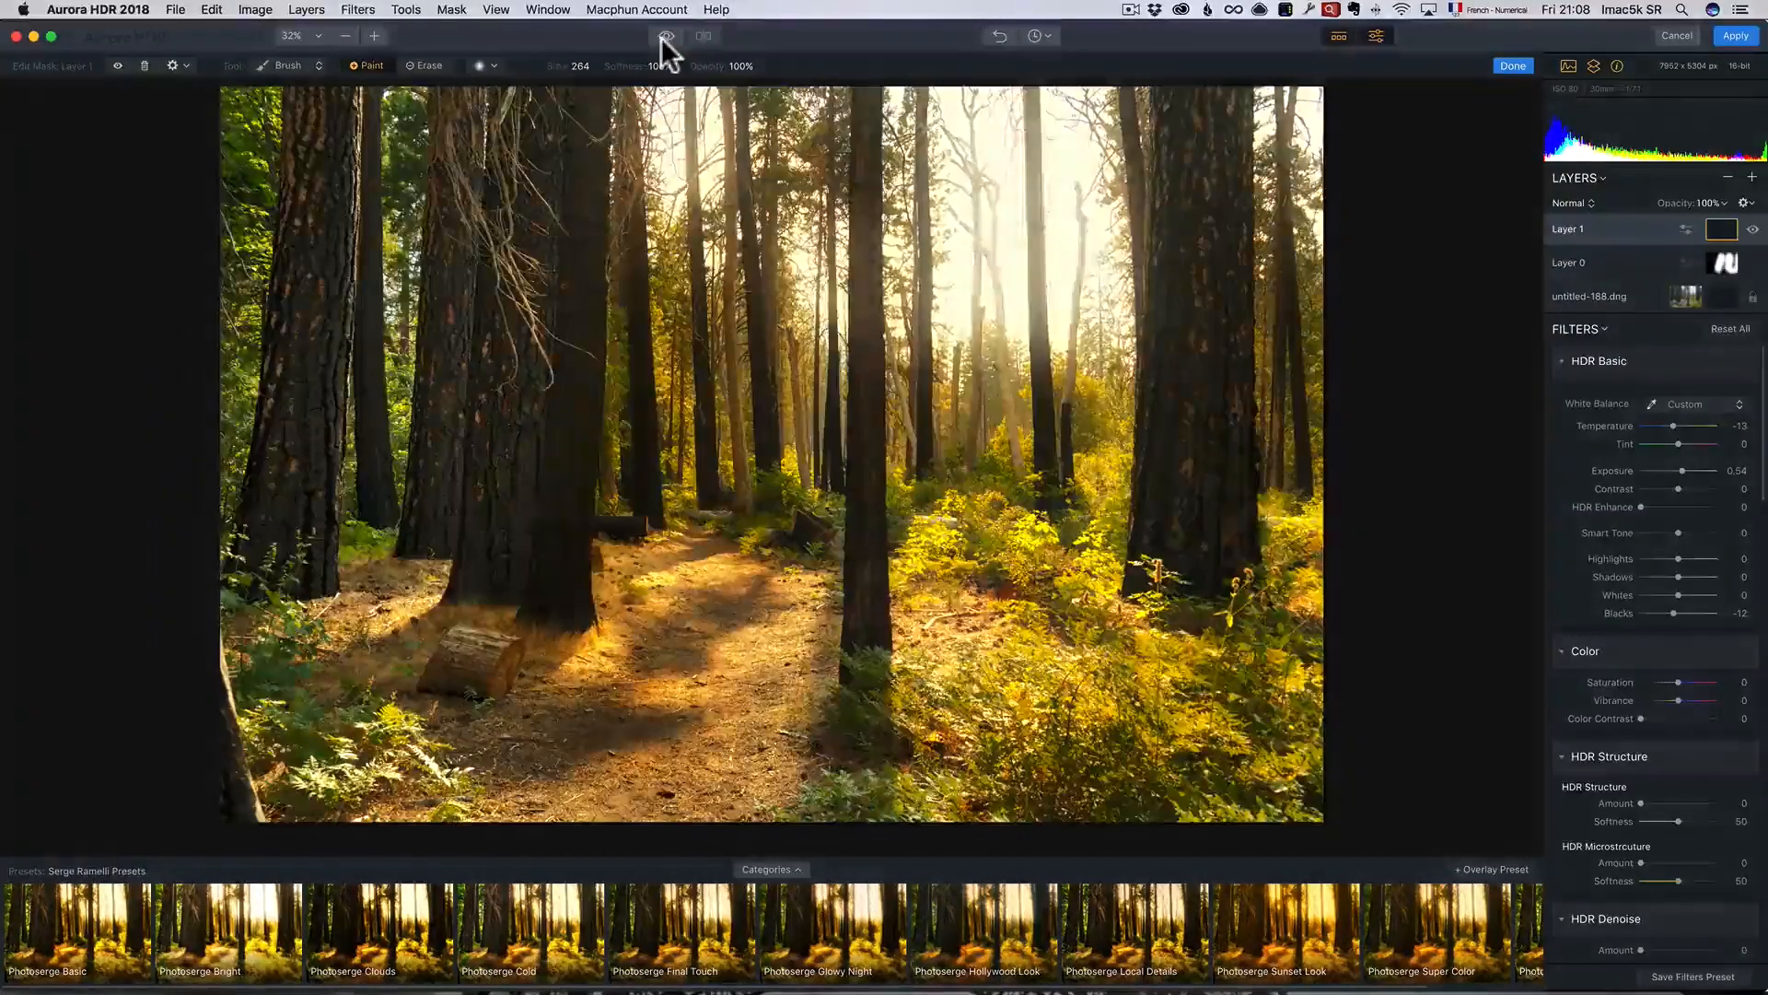
pyautogui.click(661, 37)
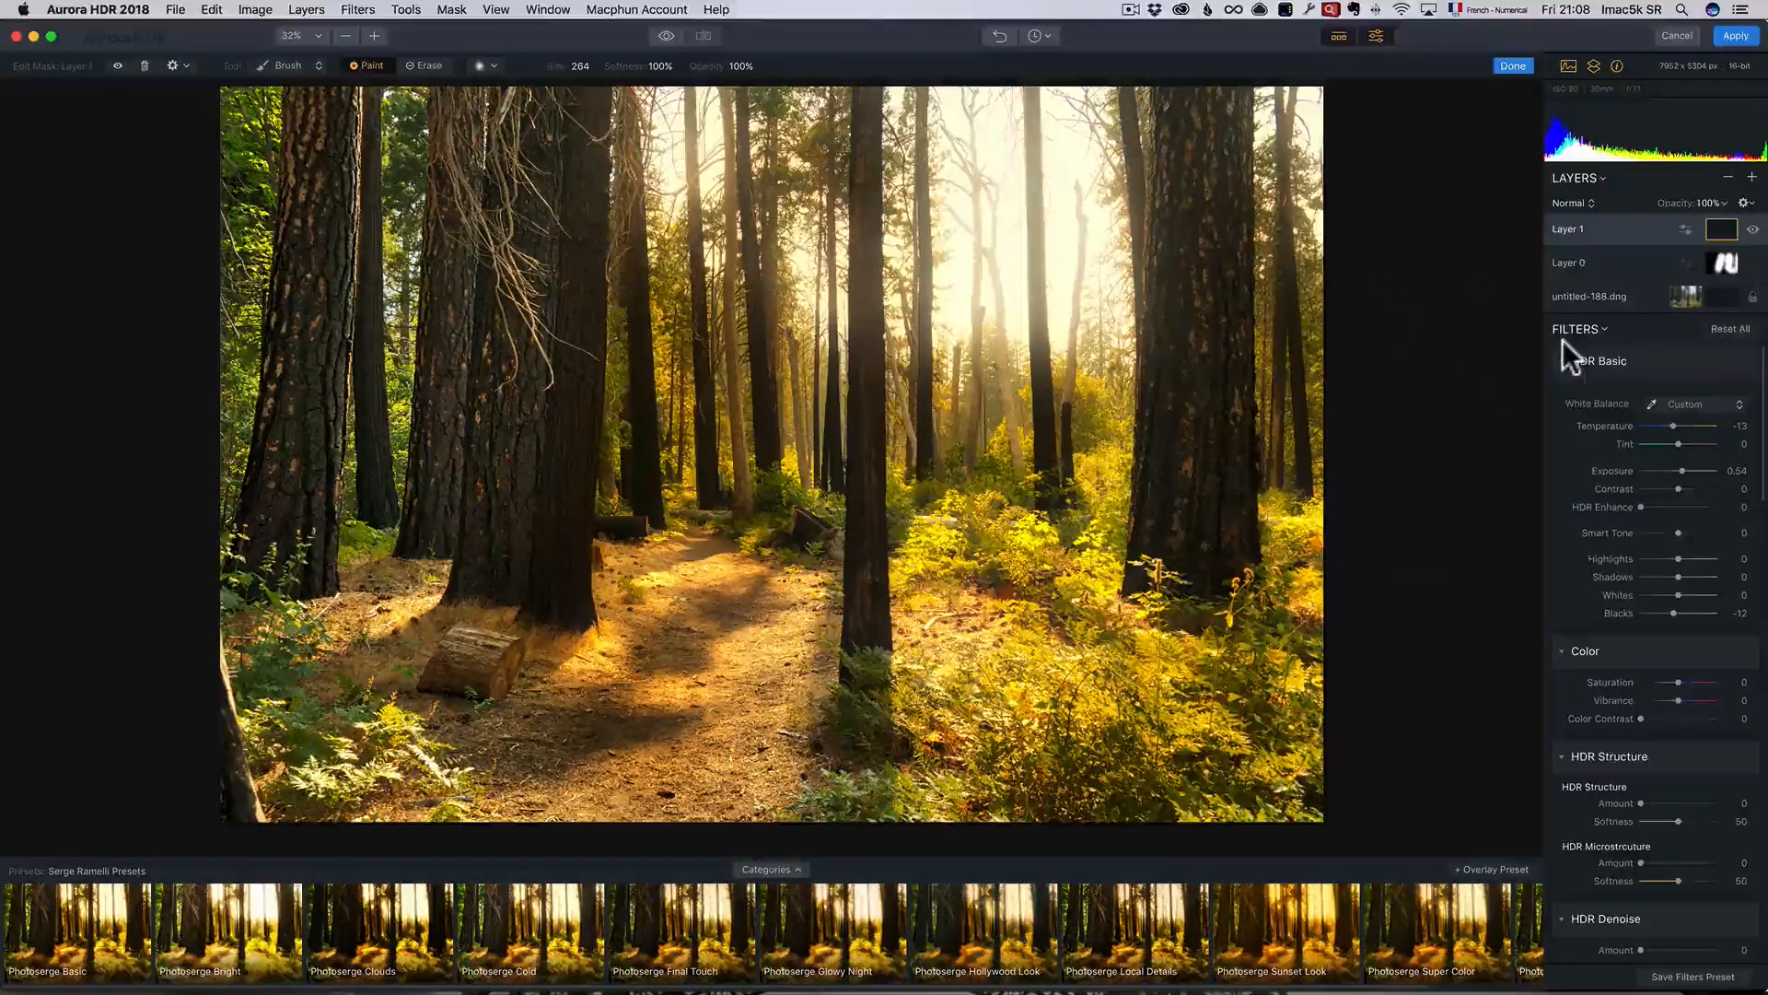
pyautogui.scroll(-5, 1615, 451)
pyautogui.scroll(5, 1615, 452)
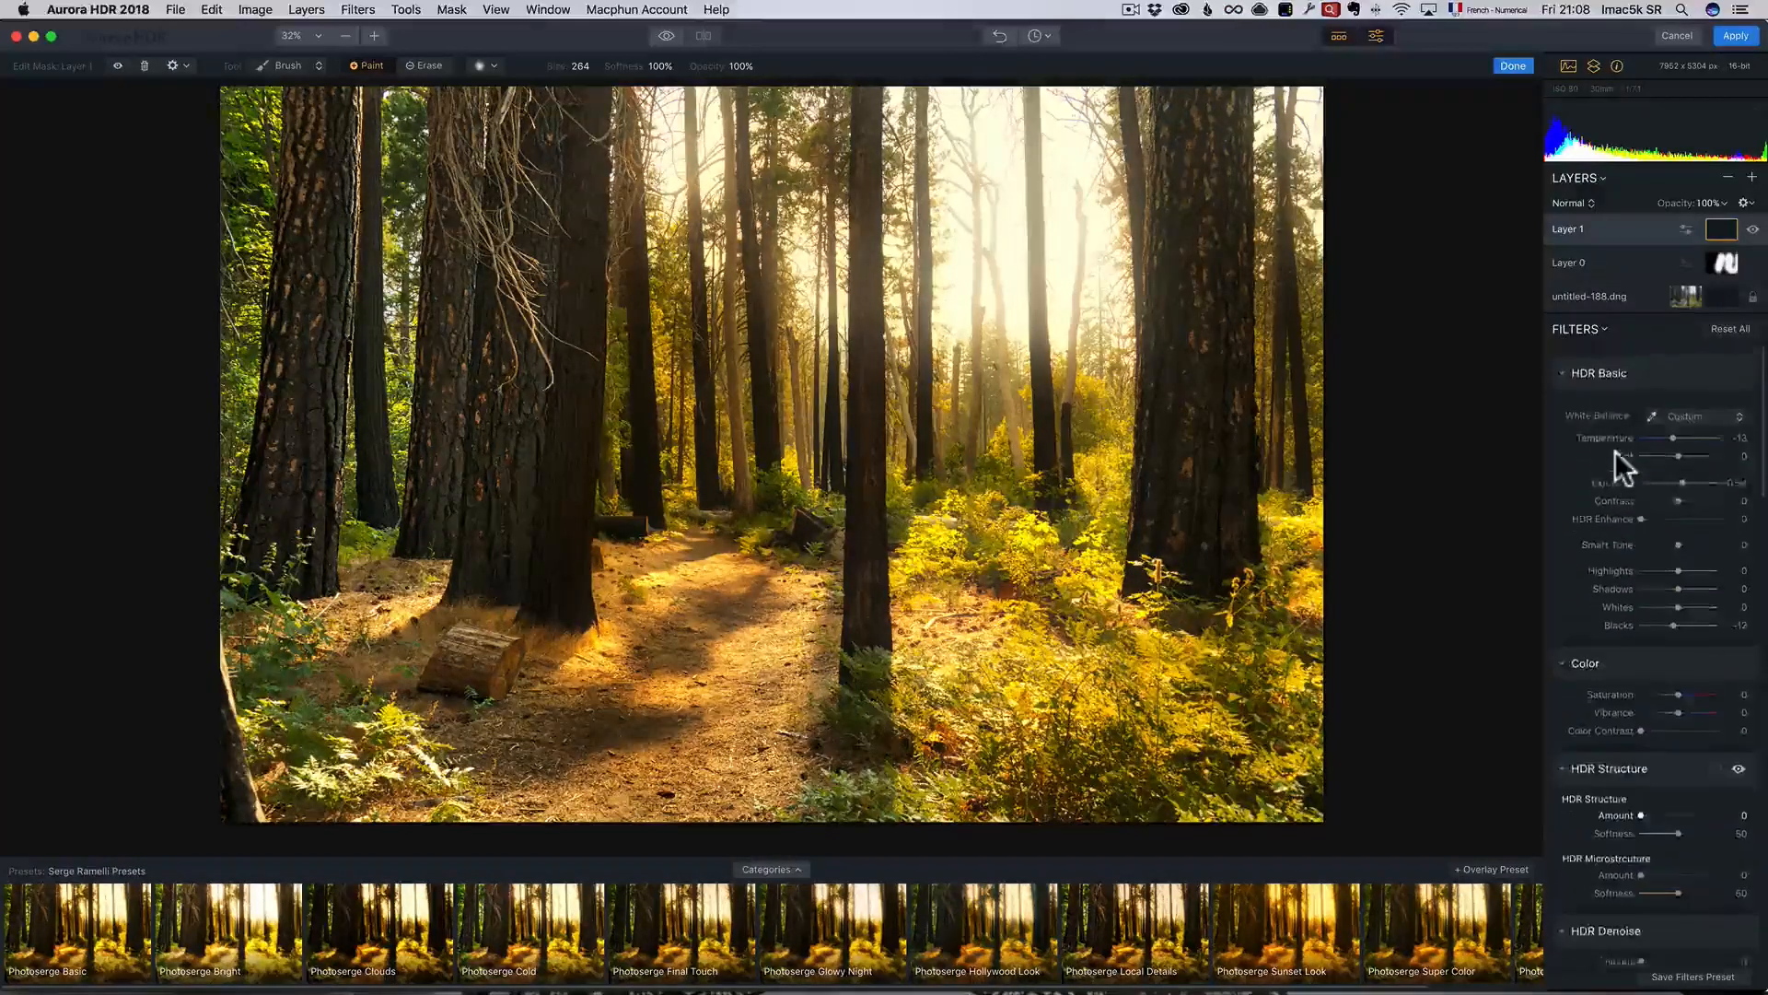